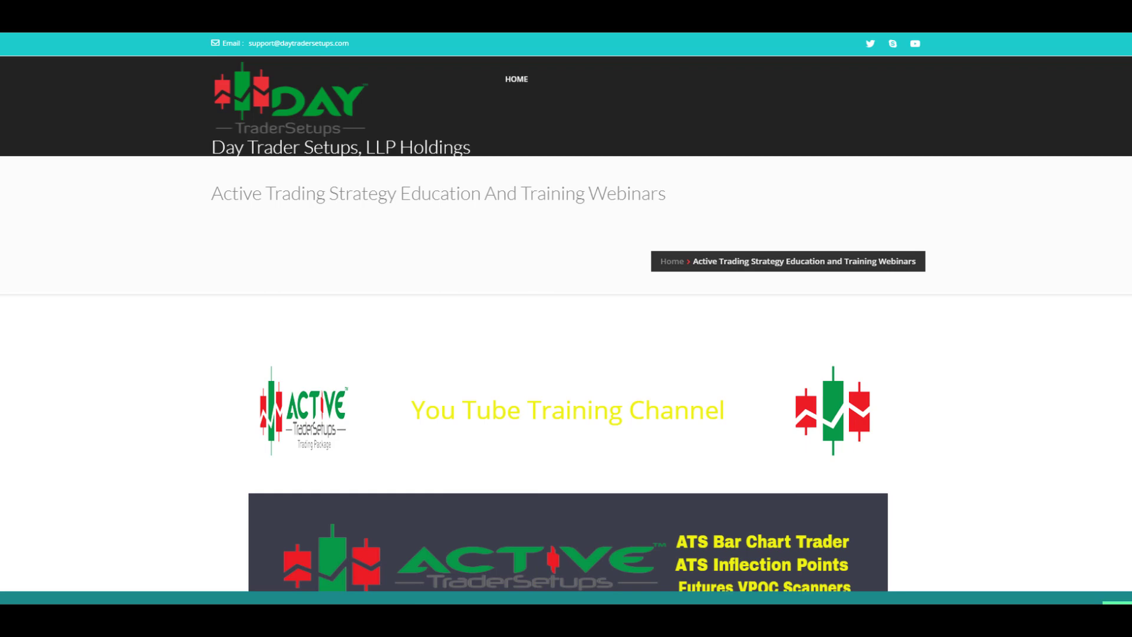
Review the Day Trader Setups training page, from the webinar schedule and education videos to the latest posts and social media links
scroll(566, 354, down, 10)
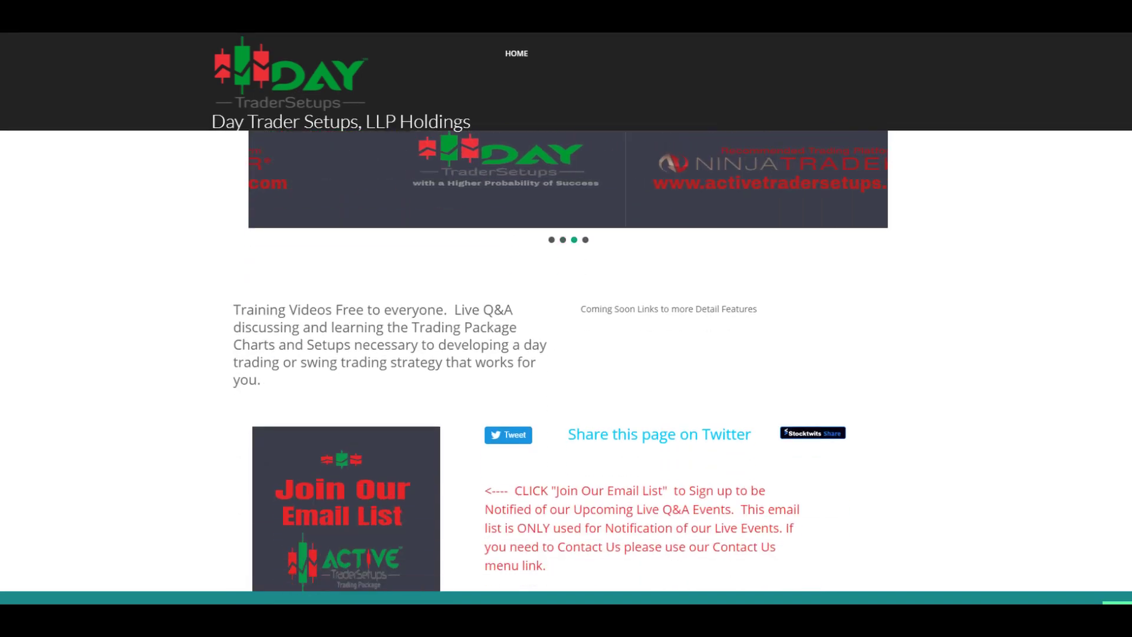
scroll(461, 158, down, 3)
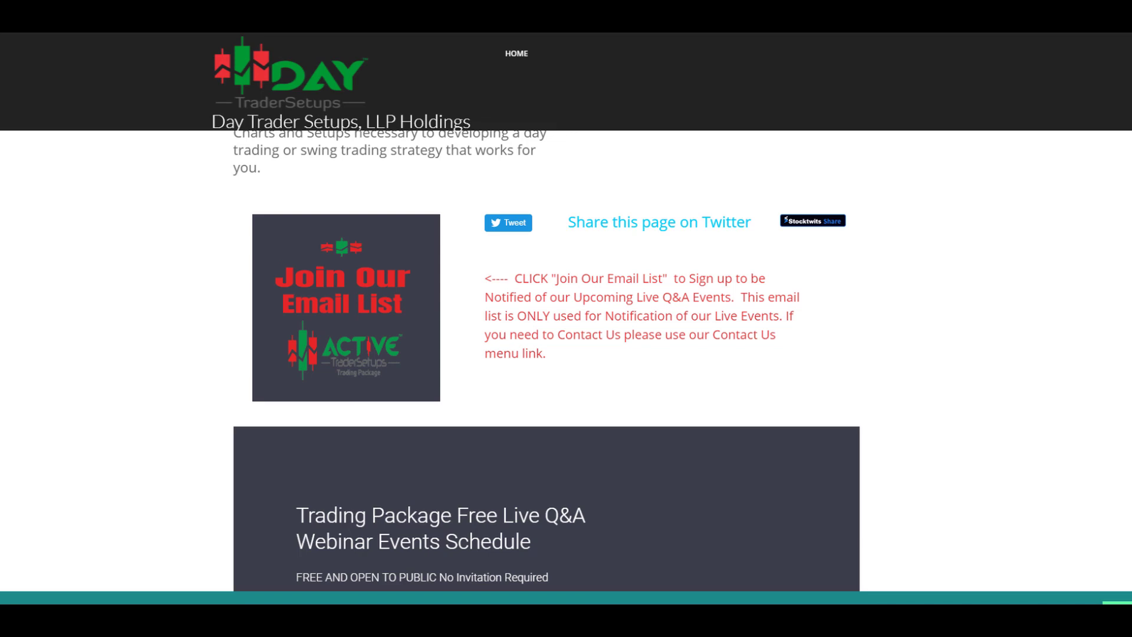
scroll(546, 361, down, 5)
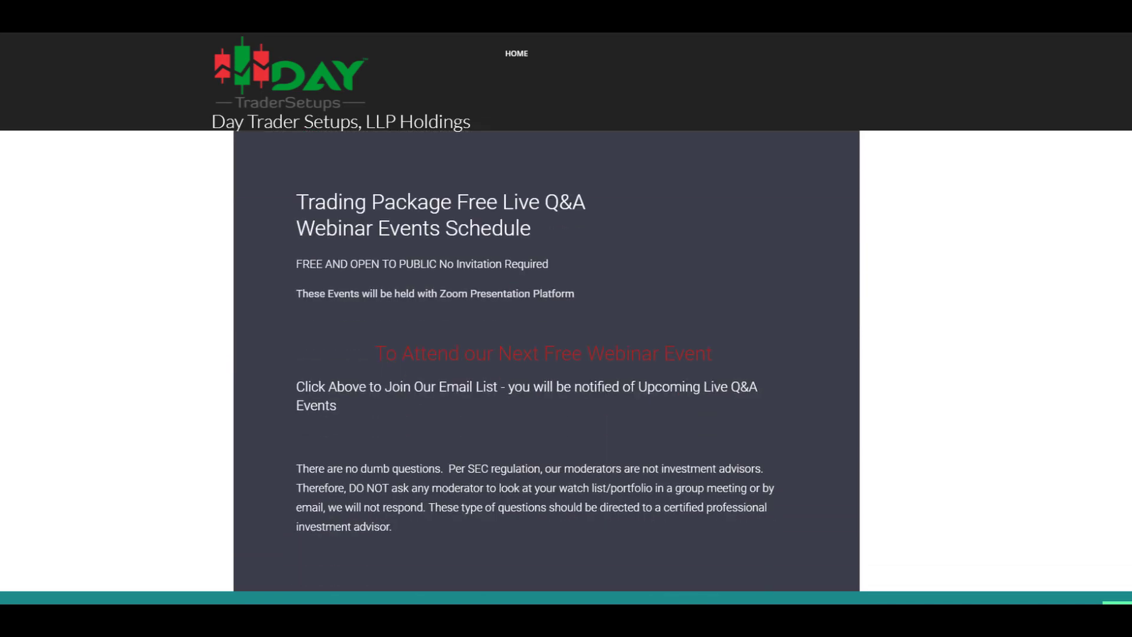
scroll(546, 361, down, 11)
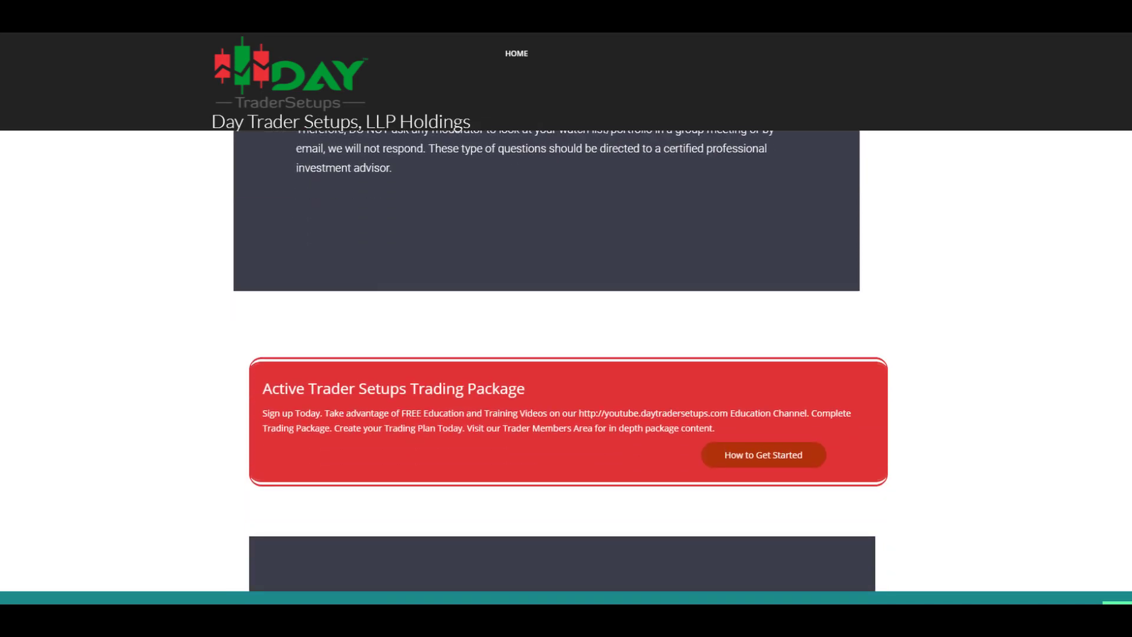
scroll(546, 361, down, 2)
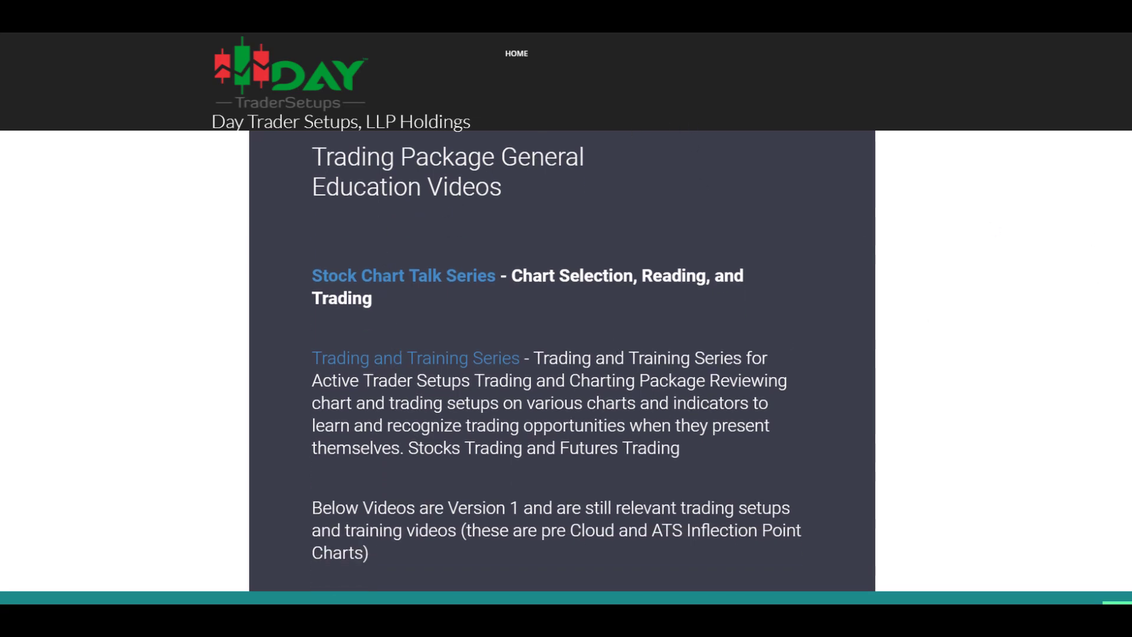
scroll(562, 361, down, 2)
scroll(562, 361, down, 3)
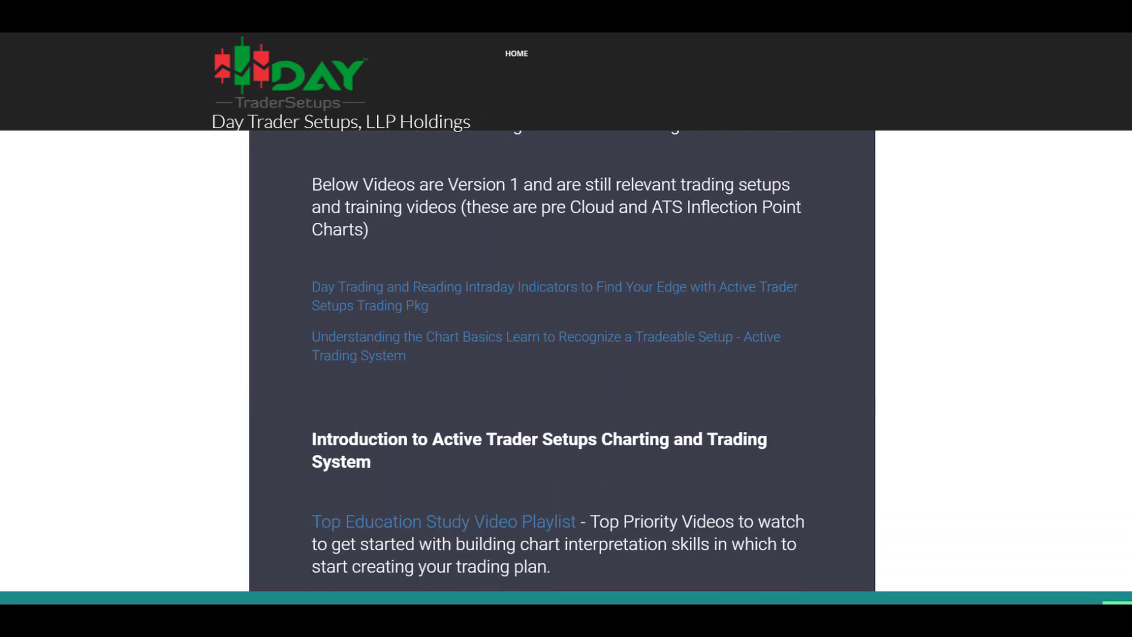
scroll(254, 478, down, 10)
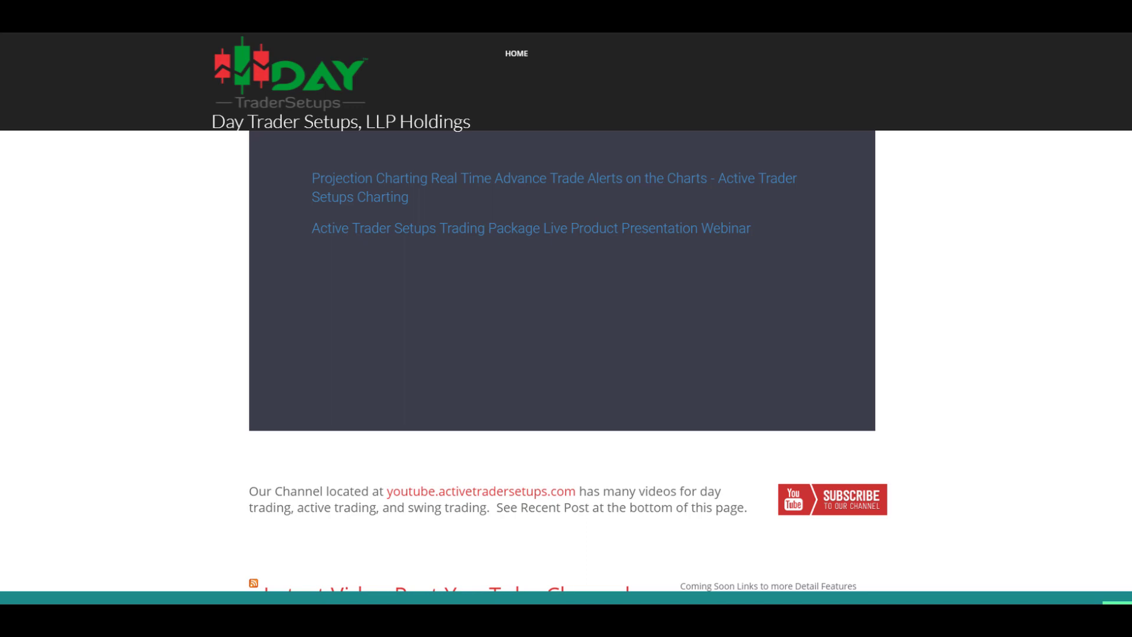
scroll(568, 361, down, 6)
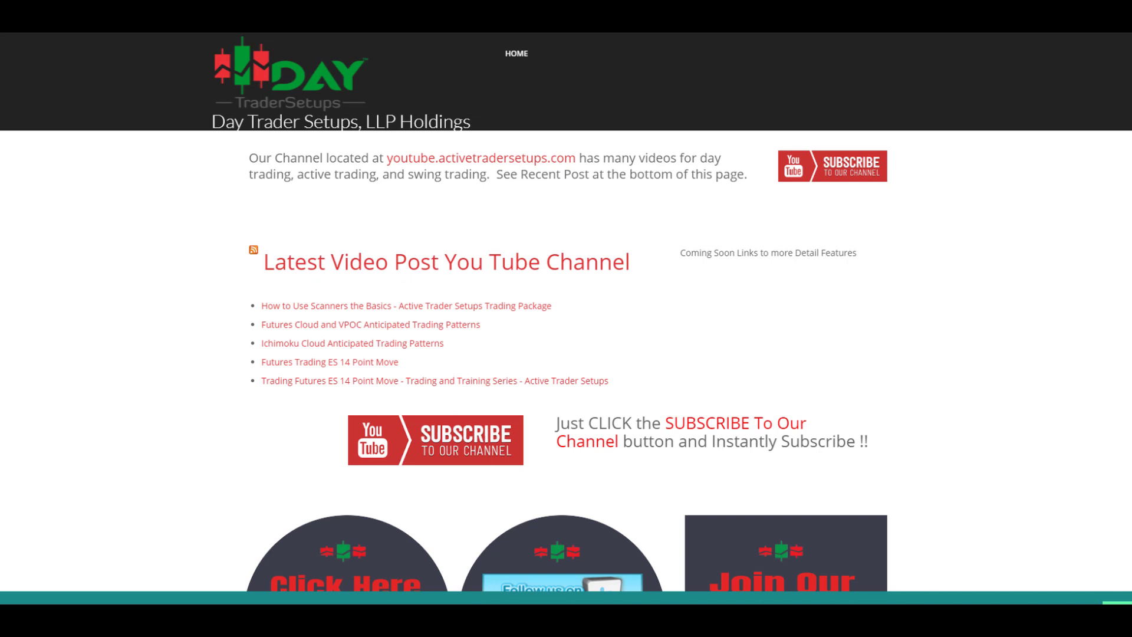
scroll(877, 482, down, 4)
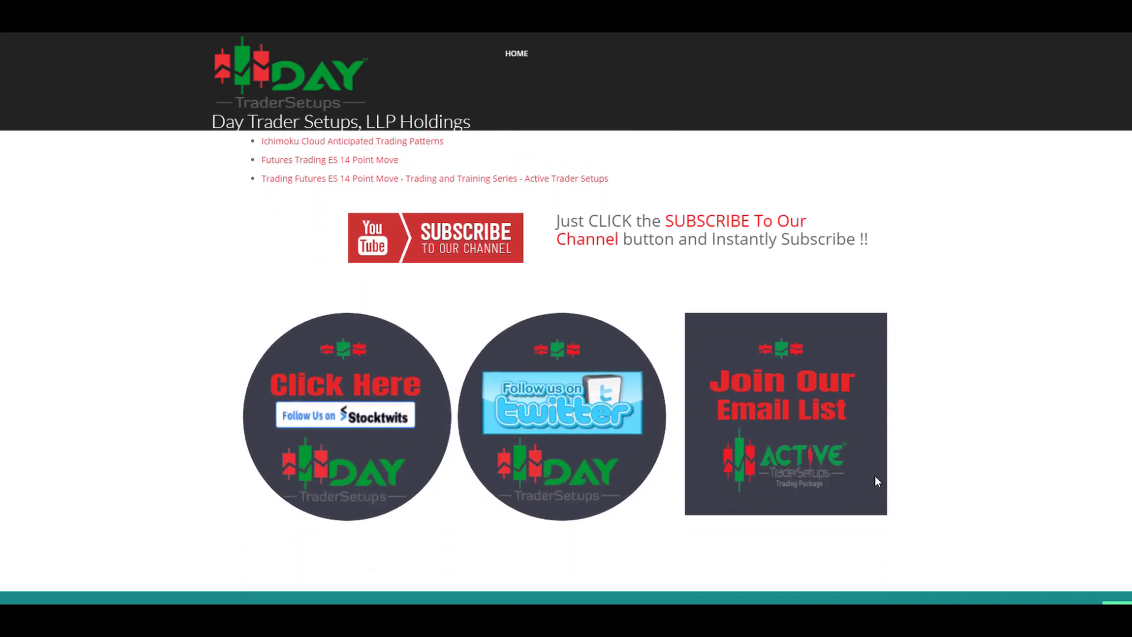
mouse_move(649, 395)
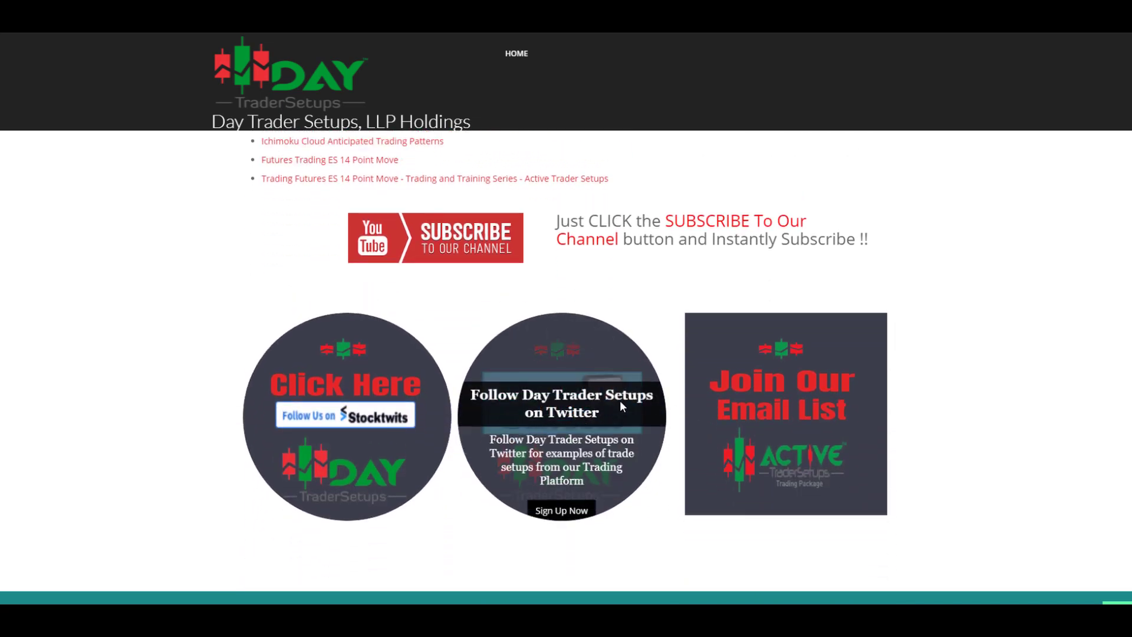
mouse_move(374, 411)
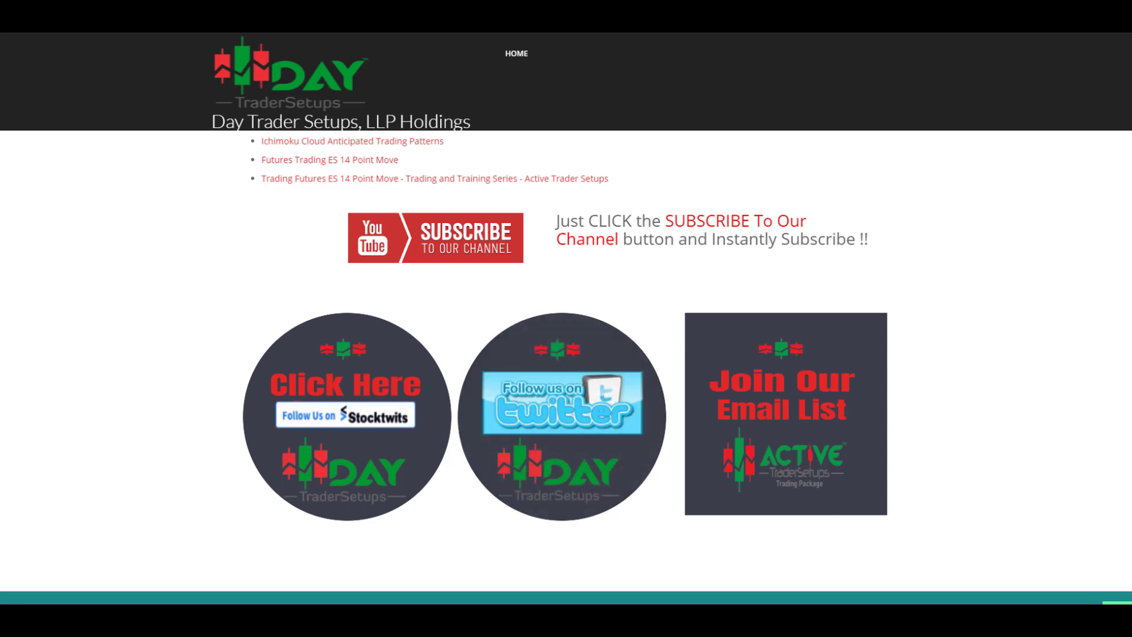
scroll(566, 354, down, 8)
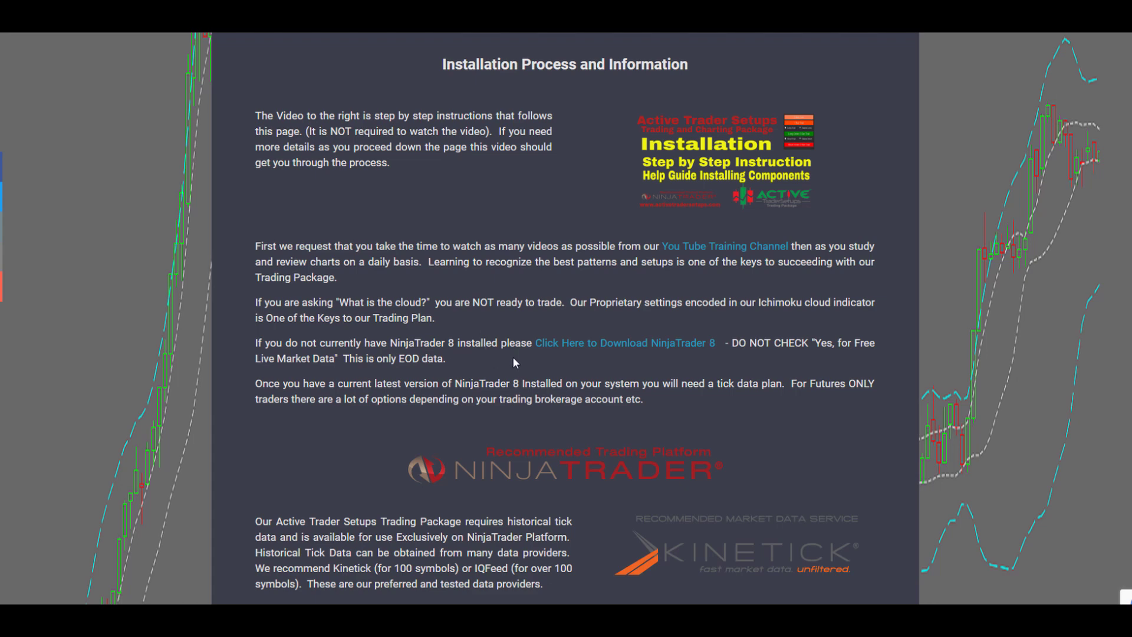
Open the NinjaTrader 8 download page from the installation instructions and select a NinjaTrader version
click(627, 350)
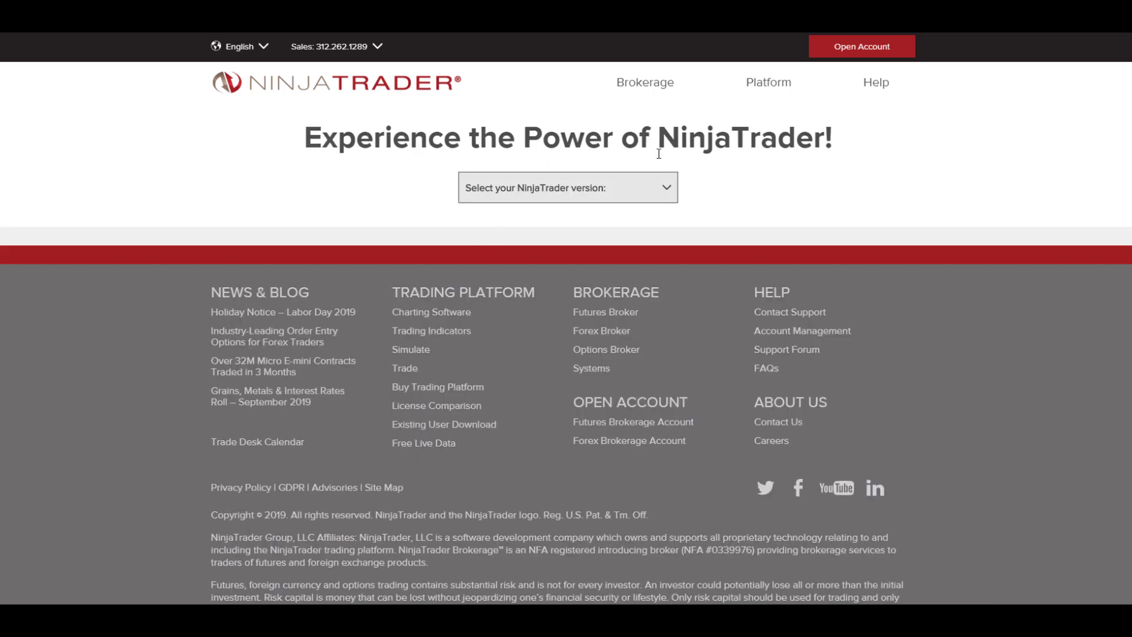
click(669, 188)
click(534, 224)
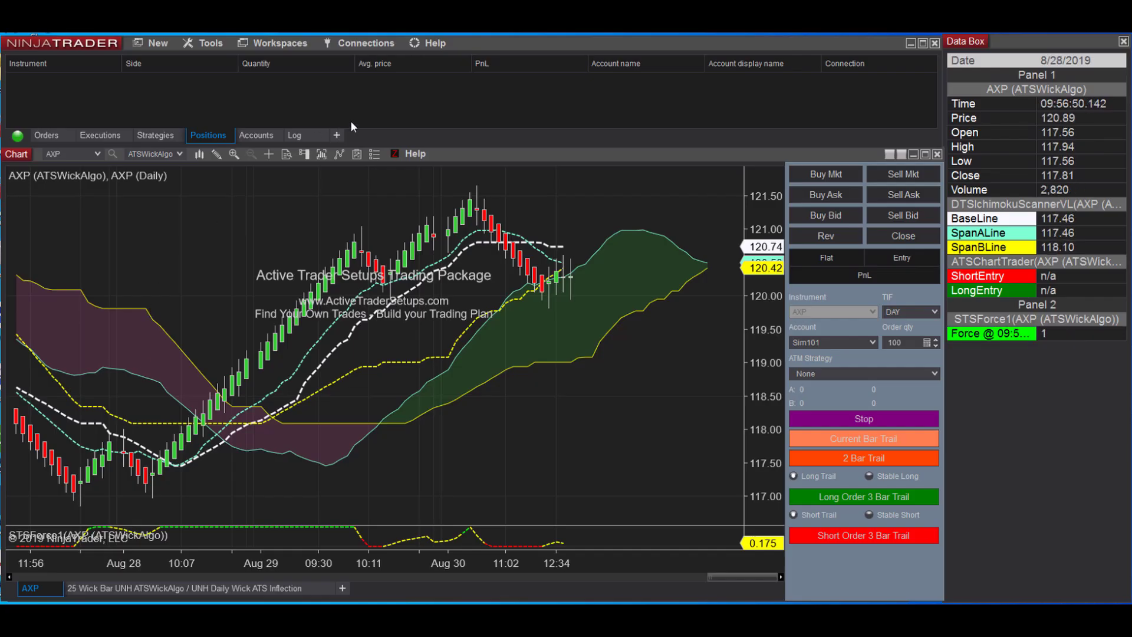
Switch to NinjaTrader, view the version and license details in the About window, and close it
click(439, 44)
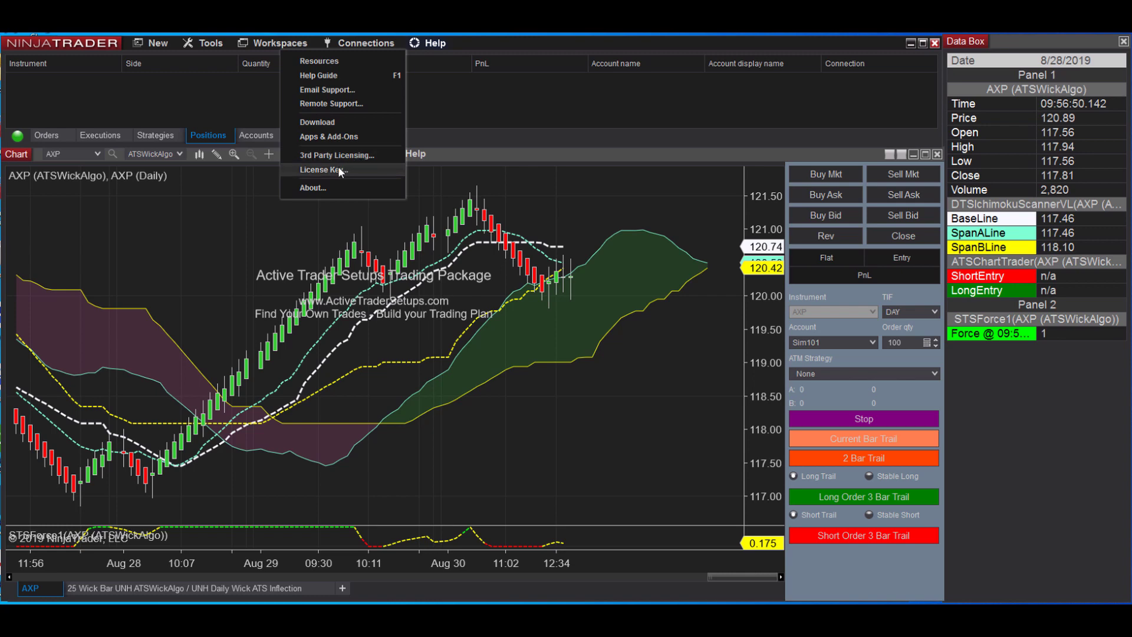
click(312, 188)
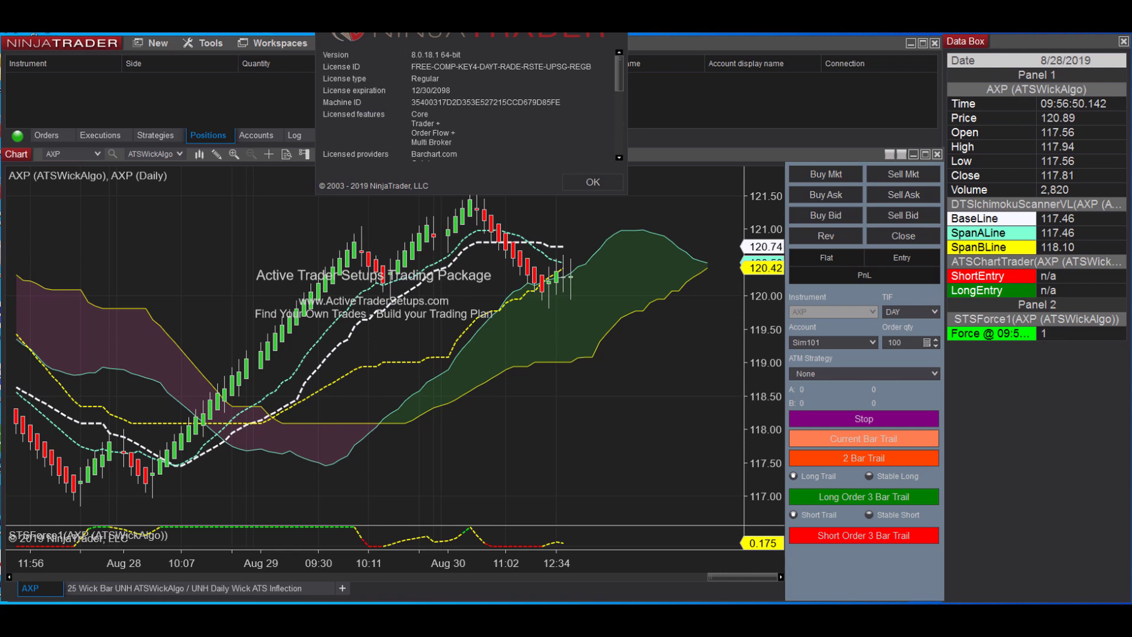
drag(449, 0, 453, 70)
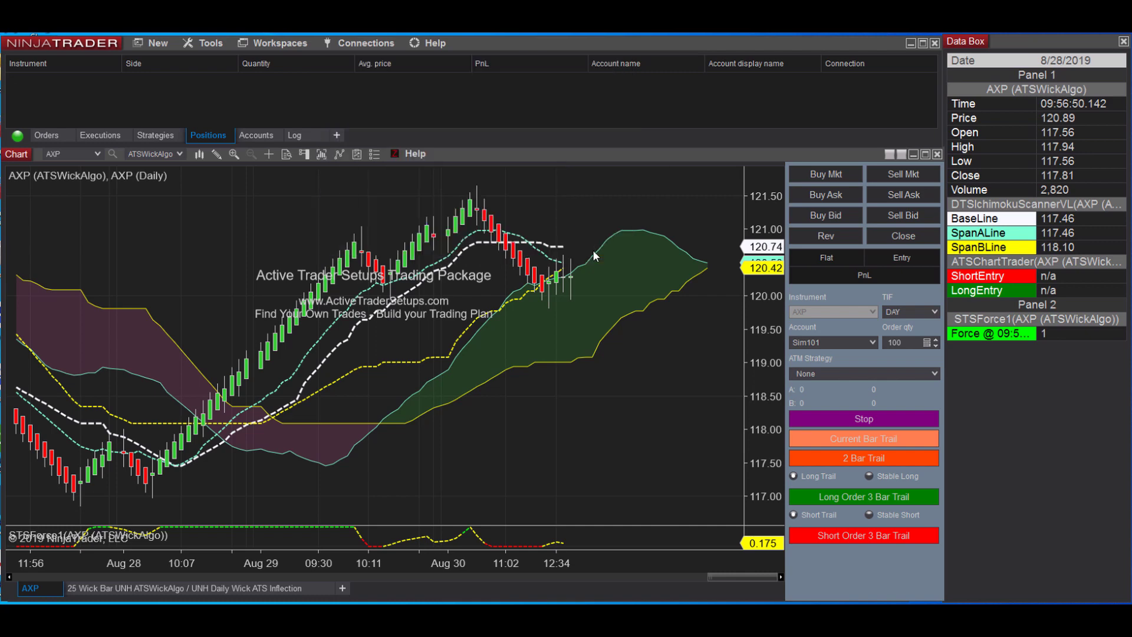
click(593, 252)
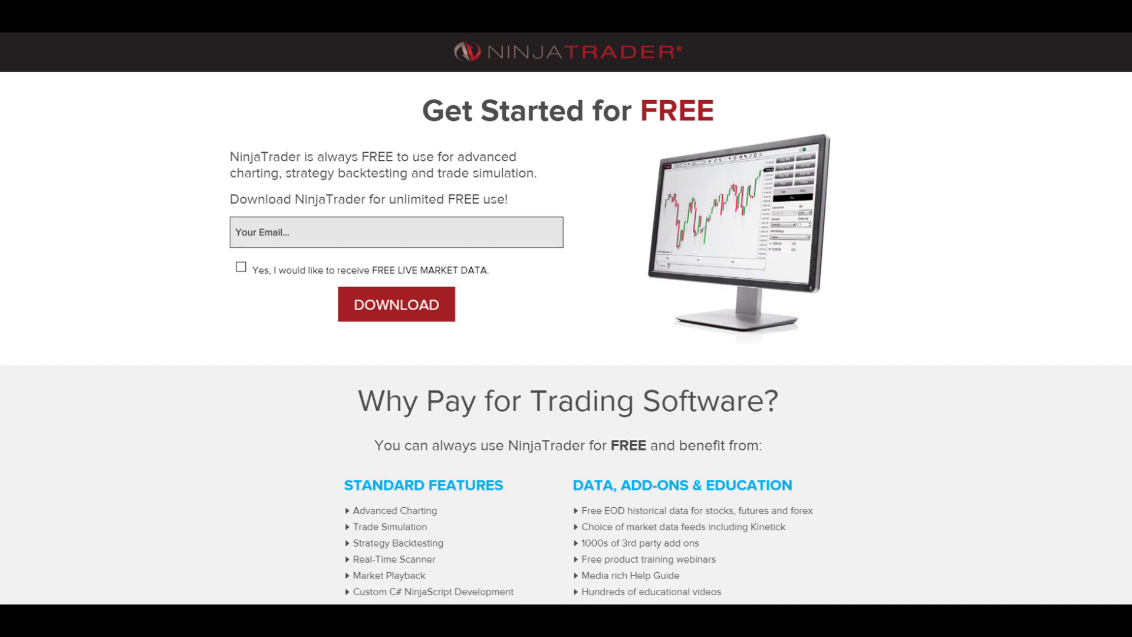
Return to the installation web page and review the Kinetick and IQFeed data feed options and the Installation Files instructions
key(alt+Left)
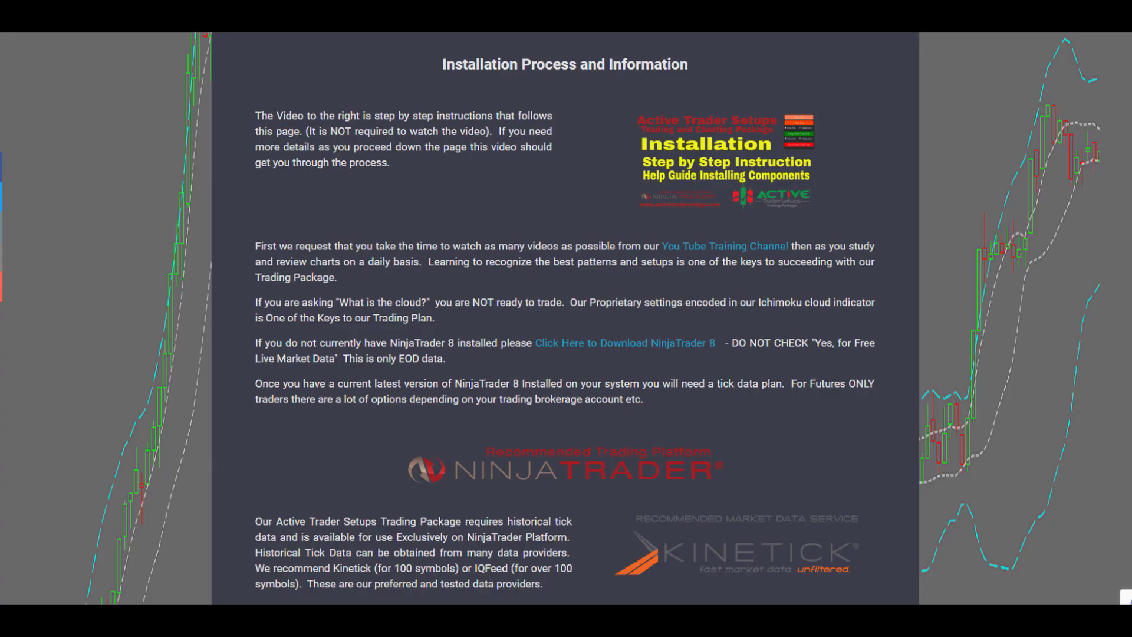
scroll(565, 318, down, 4)
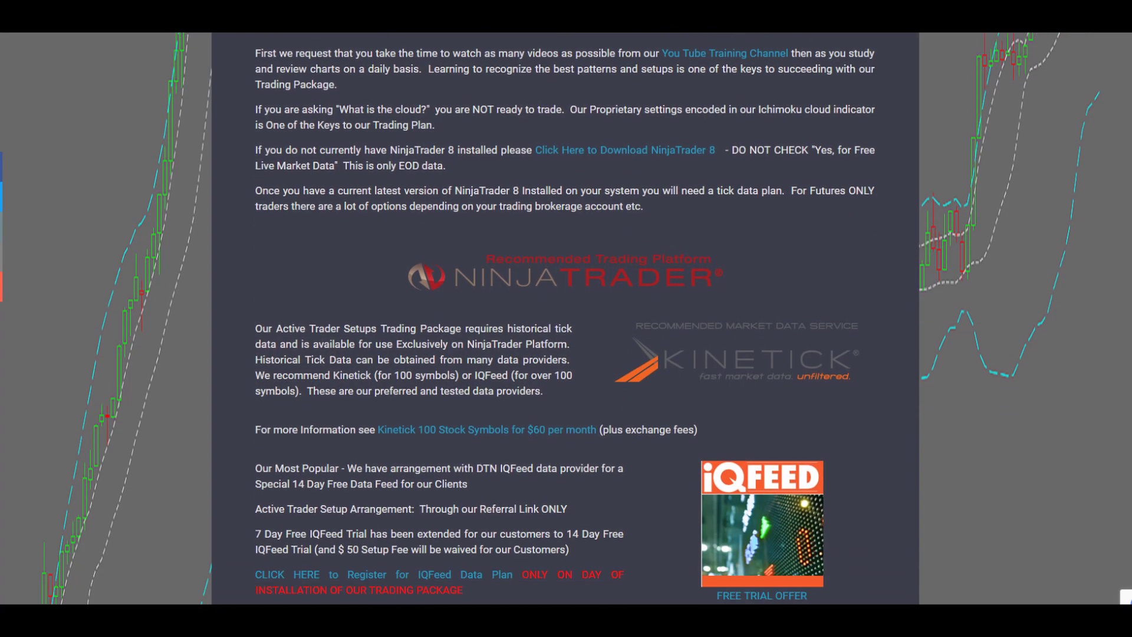
scroll(565, 318, down, 2)
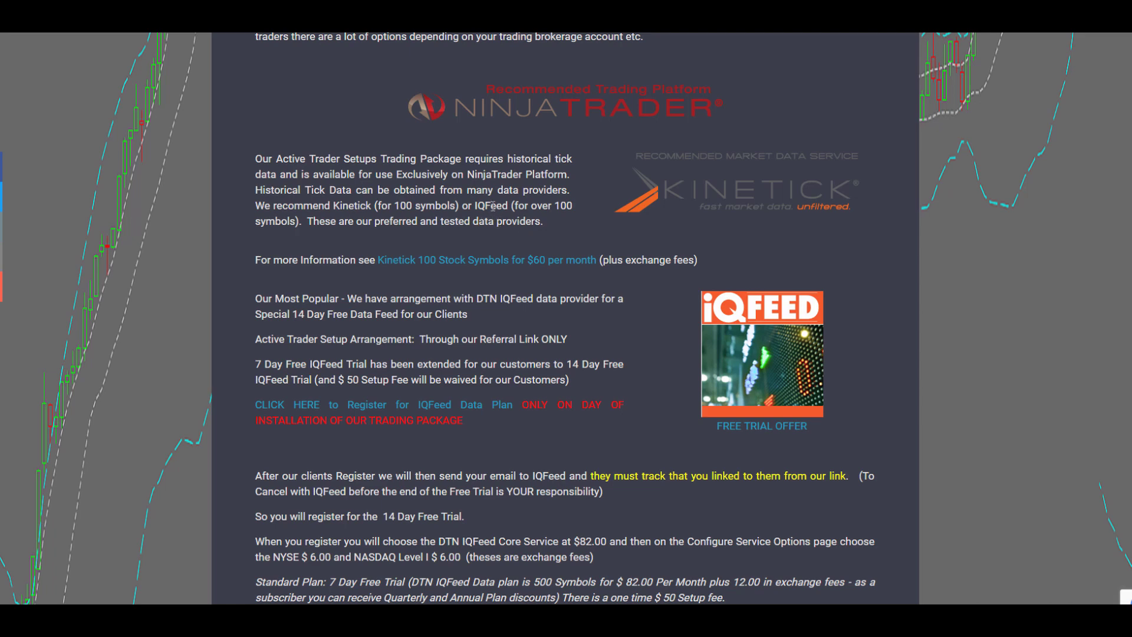
click(401, 263)
click(761, 373)
scroll(236, 535, down, 3)
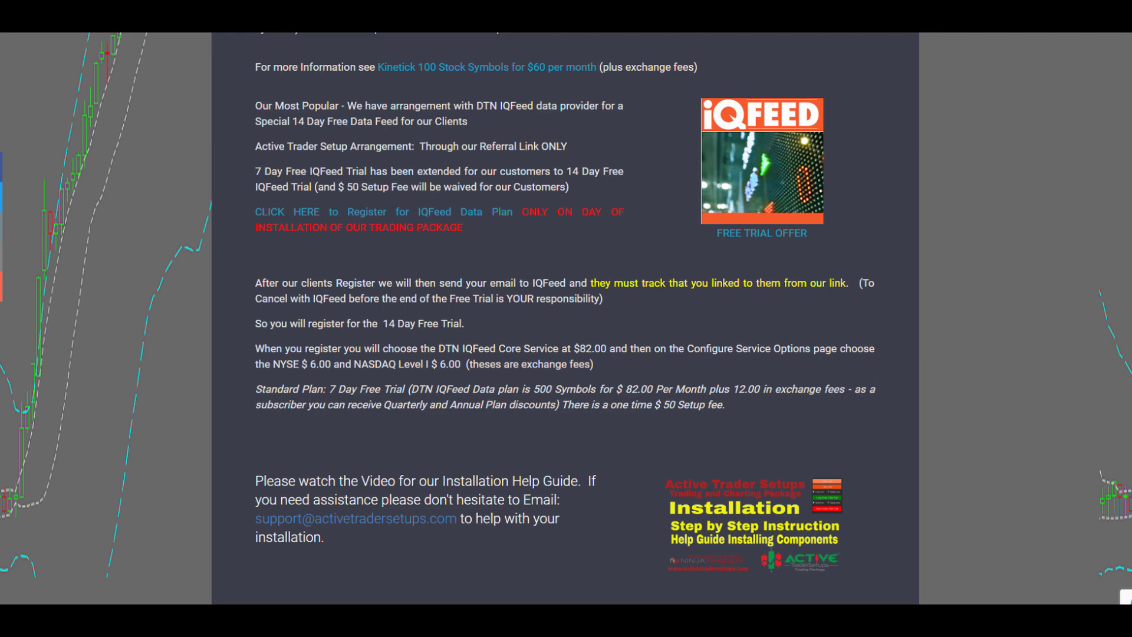
scroll(566, 318, down, 8)
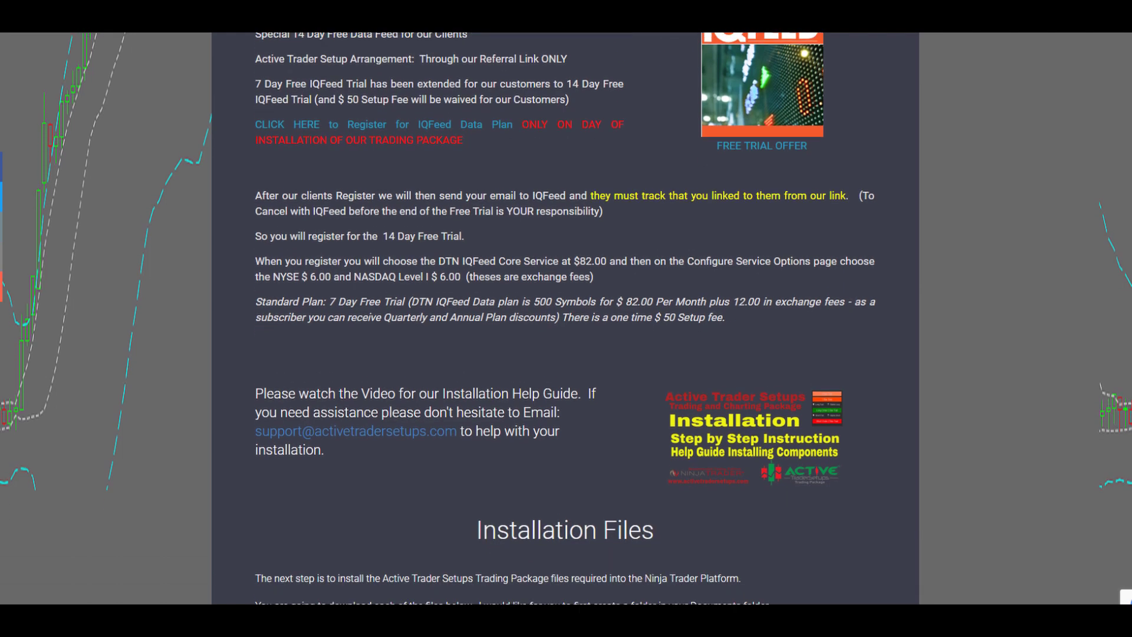
scroll(566, 318, down, 1)
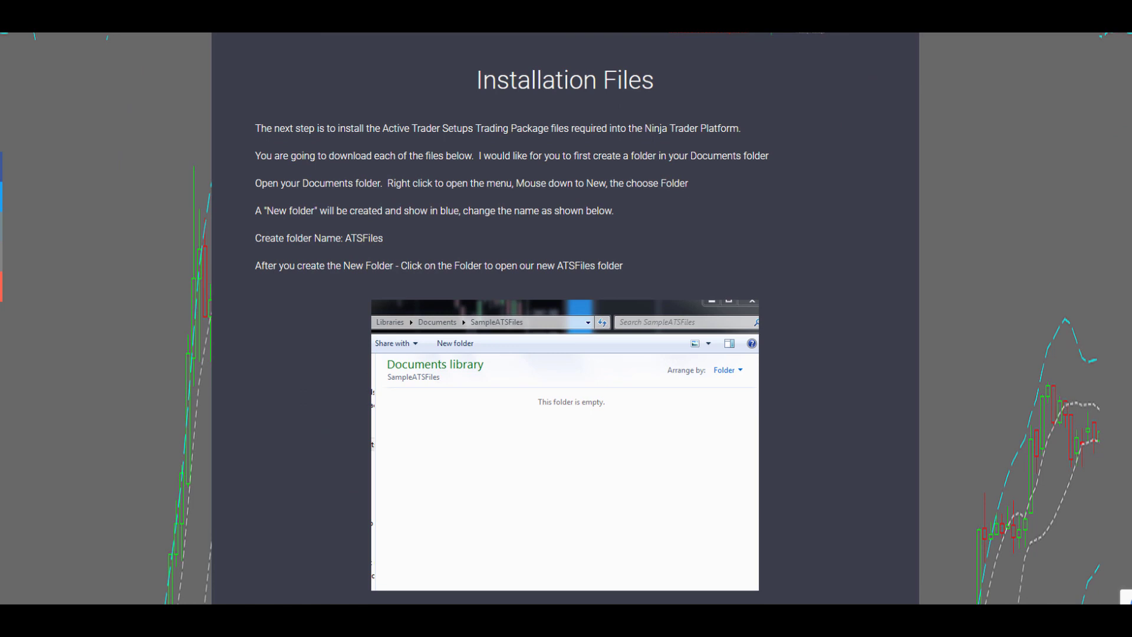
scroll(566, 319, down, 1)
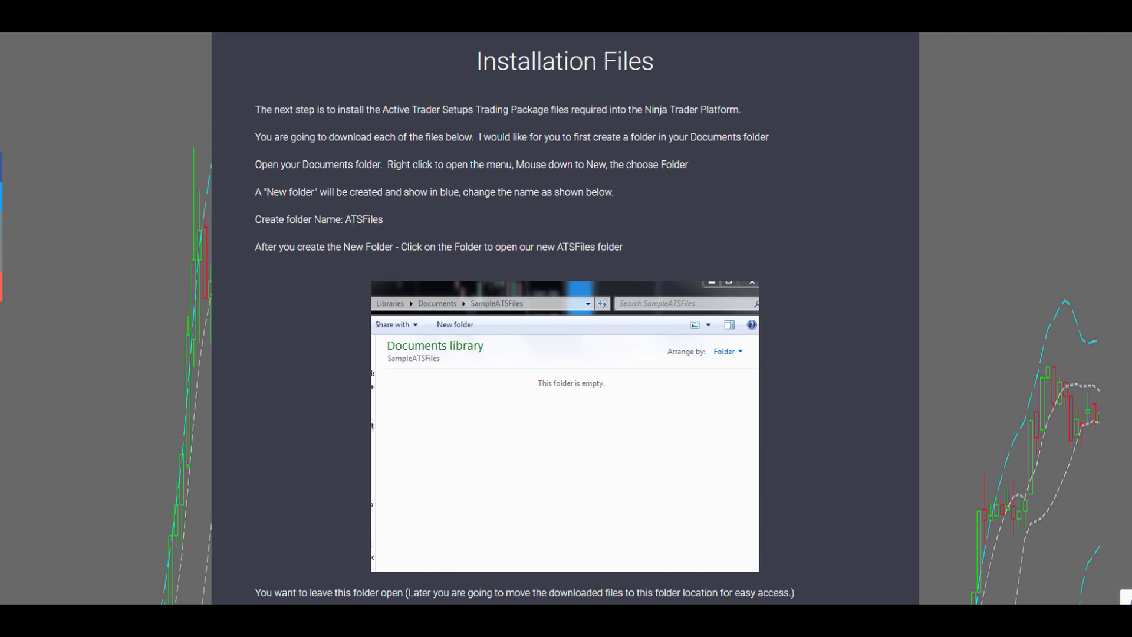
Switch to File Explorer, create a folder named ATSFiles in the documents folder, and open it
key(alt+Tab)
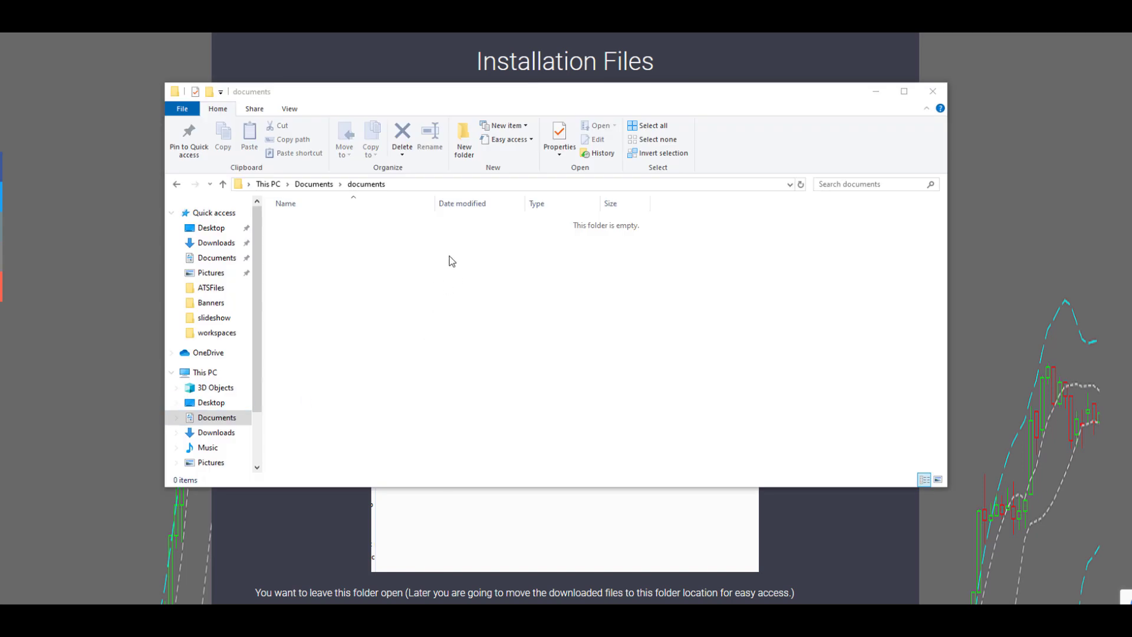
right_click(457, 294)
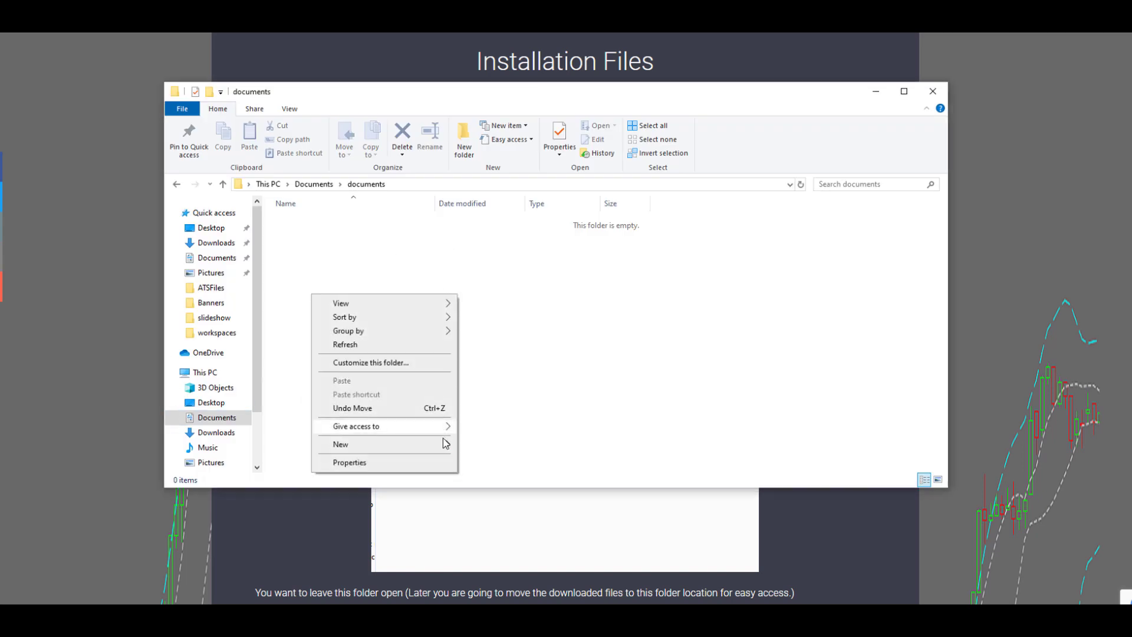
mouse_move(446, 452)
click(483, 446)
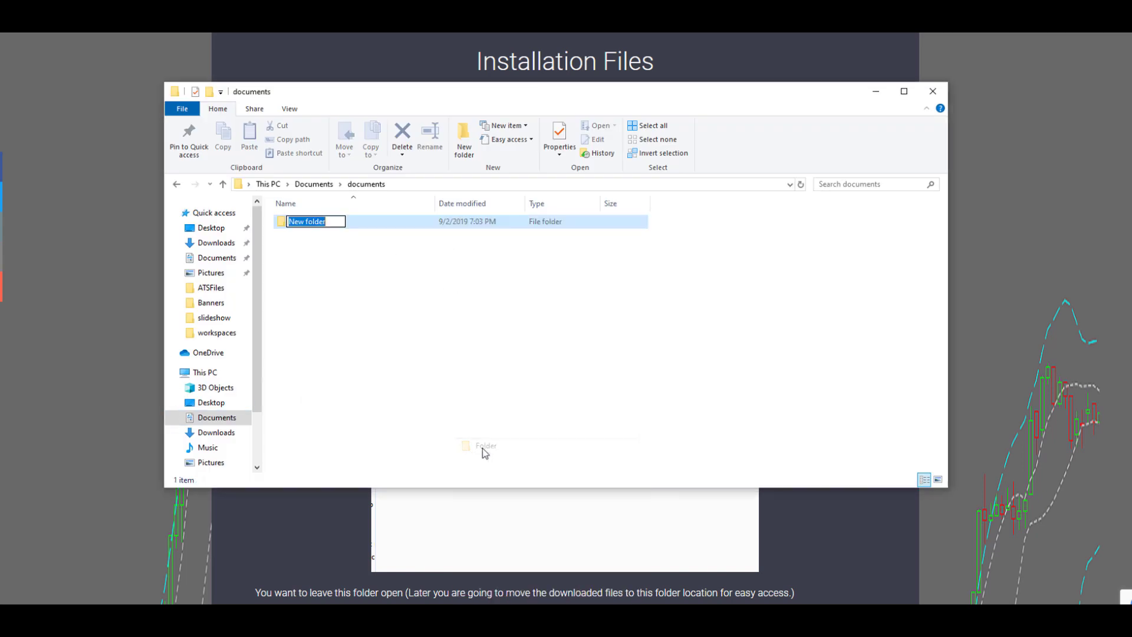
text(AT)
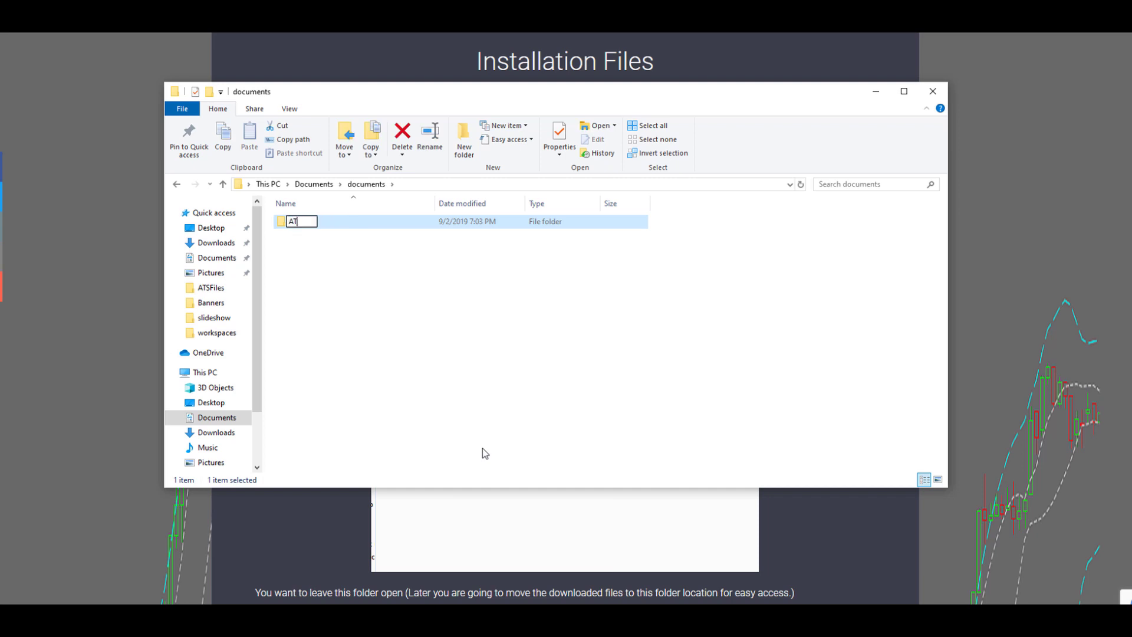
text(SFiles)
click(480, 367)
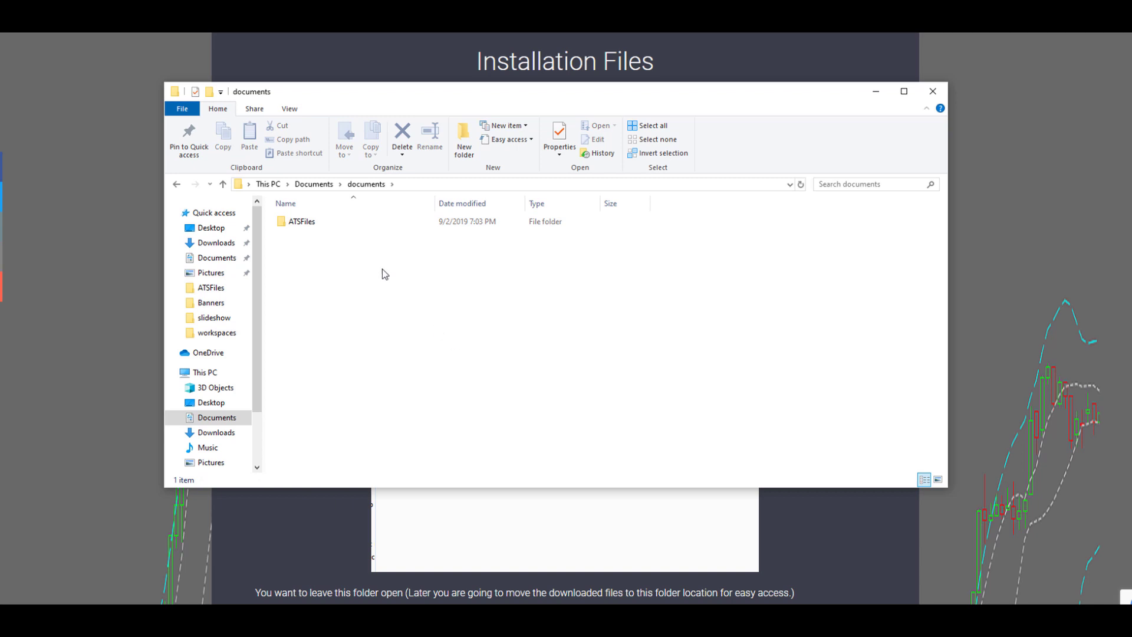
double_click(282, 222)
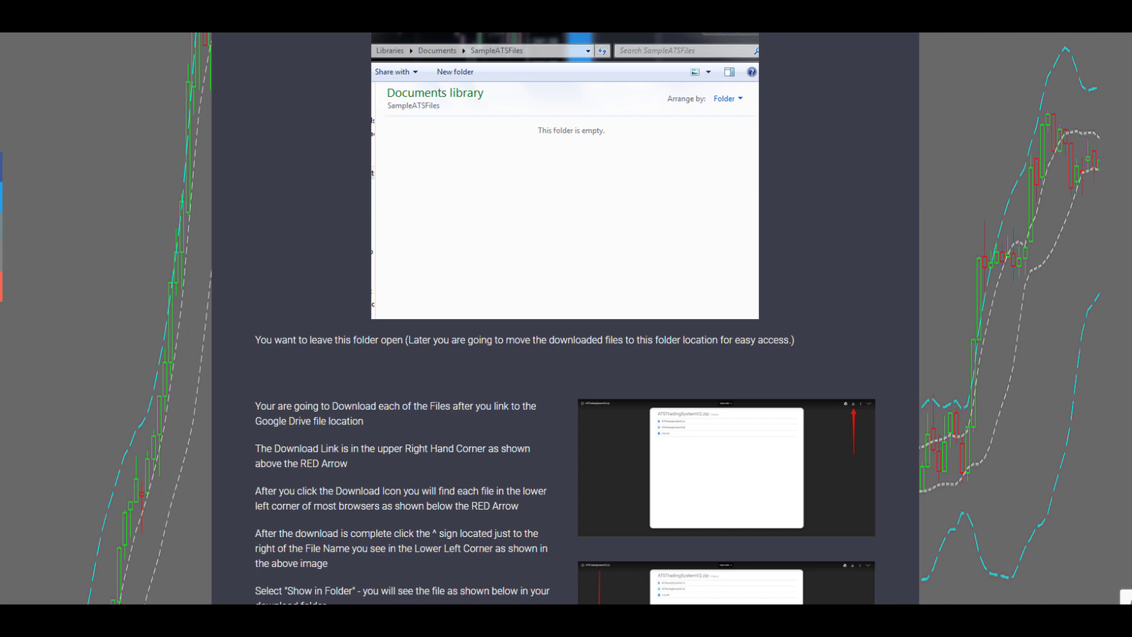
Review the web page's instructions for downloading files and moving them to ATSFiles, through to the list of installation file links
scroll(566, 319, down, 5)
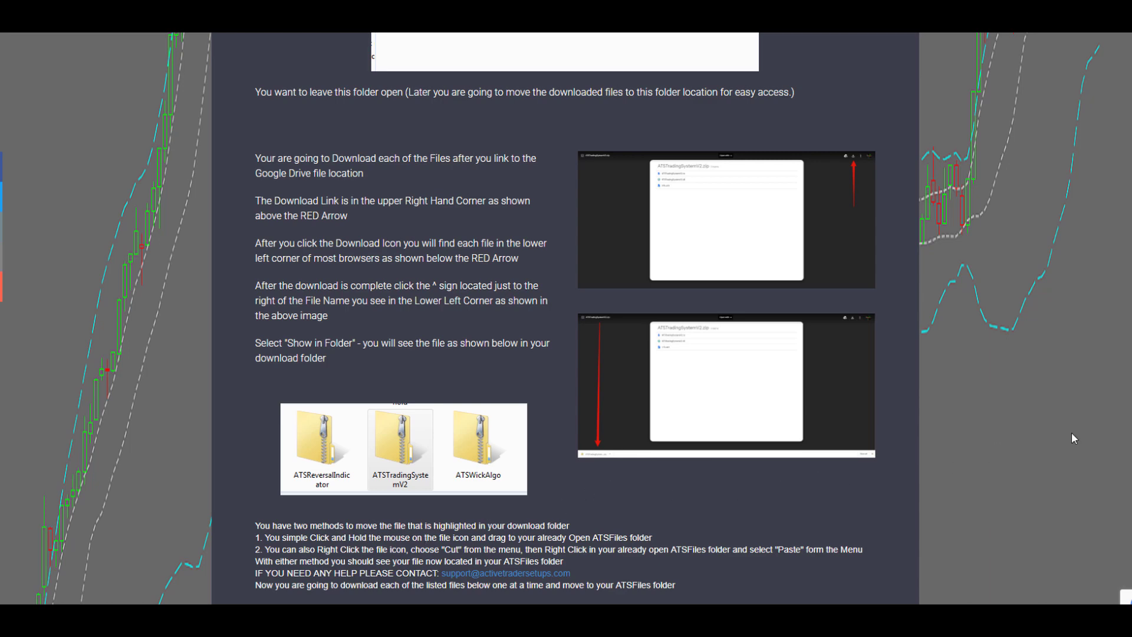
scroll(565, 319, down, 2)
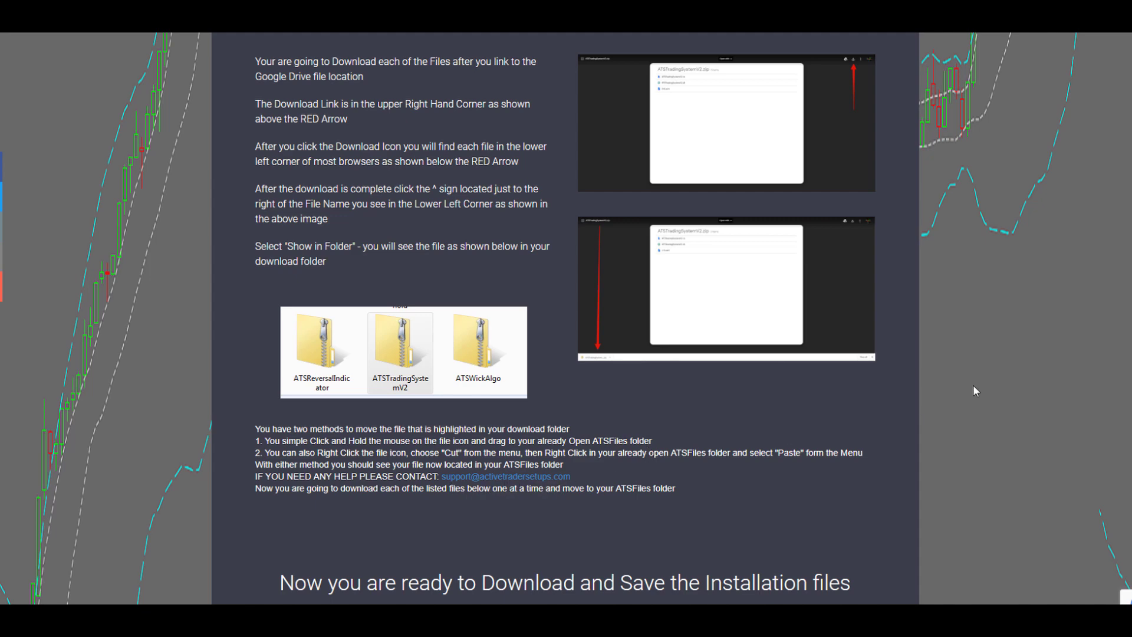
scroll(565, 319, up, 1)
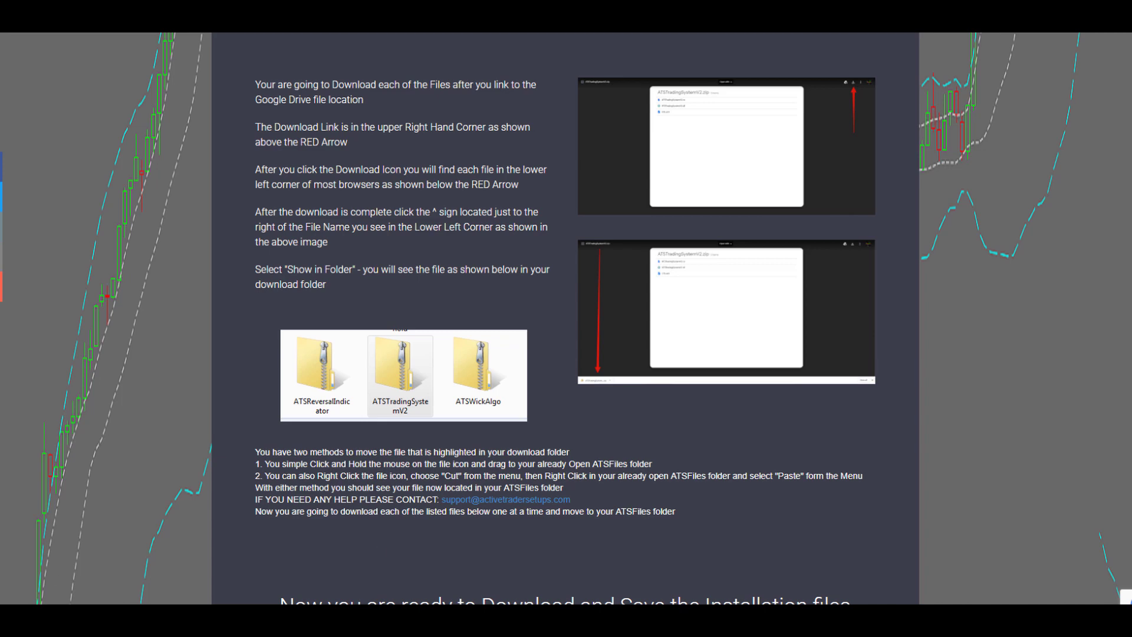
scroll(567, 319, down, 9)
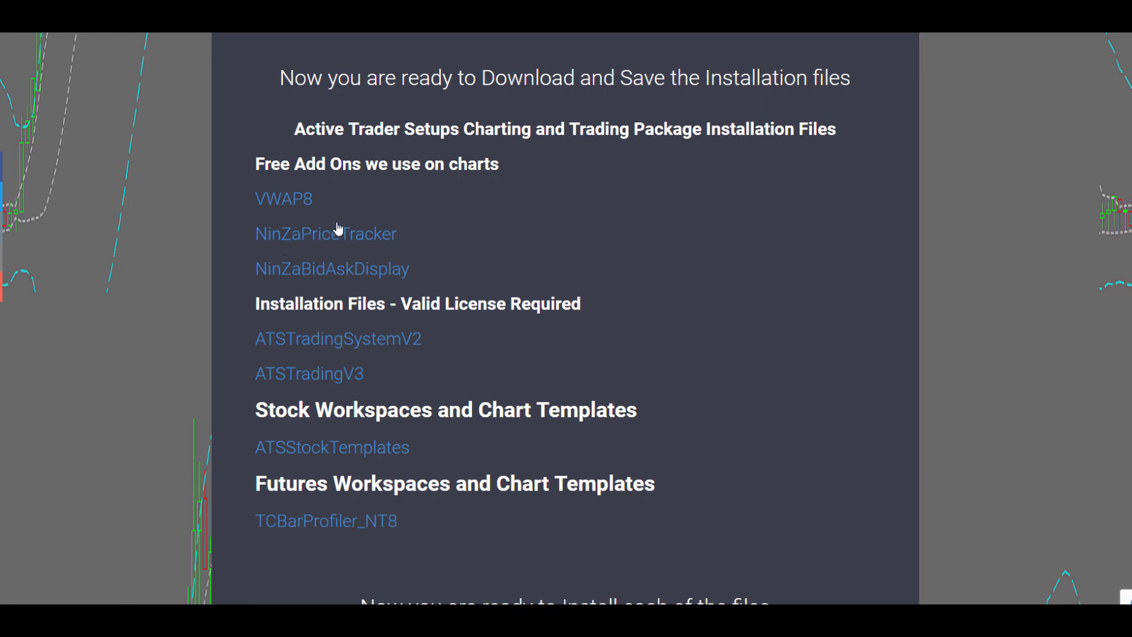
Download the VWAP8 add-on file 1_VWAP8_NT8B8.zip and show it in the Downloads folder
click(304, 199)
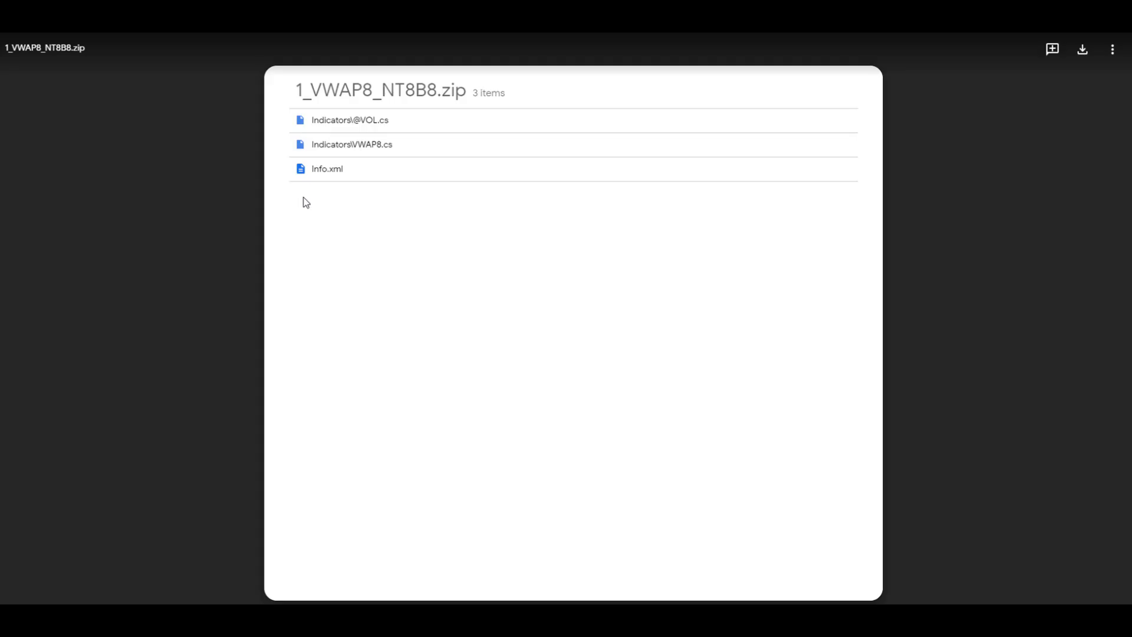
click(1087, 56)
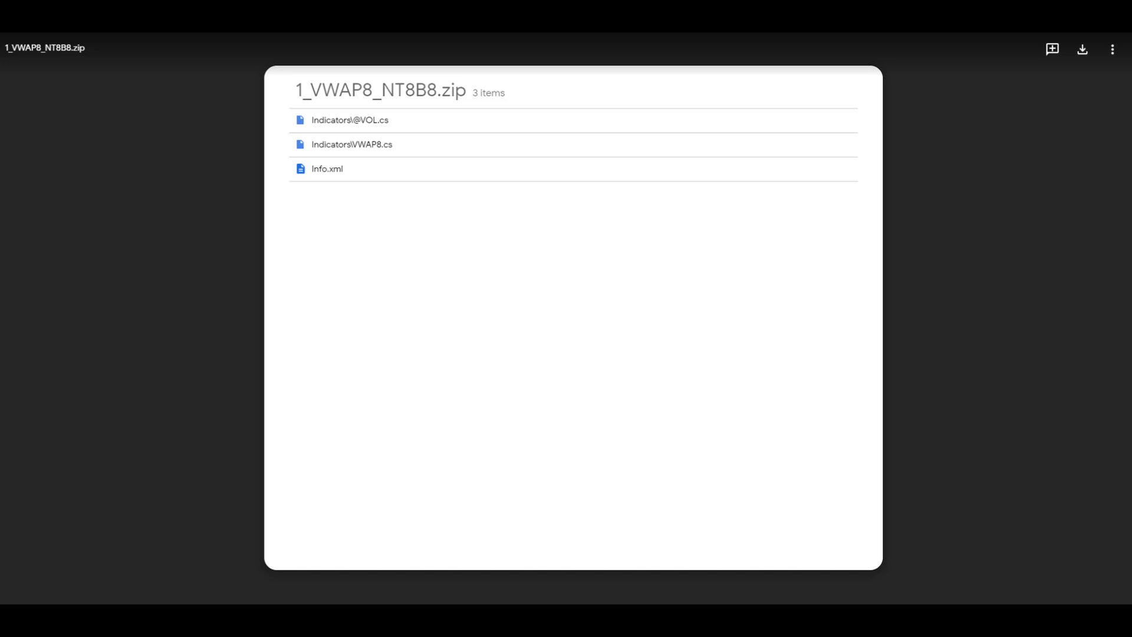
right_click(92, 603)
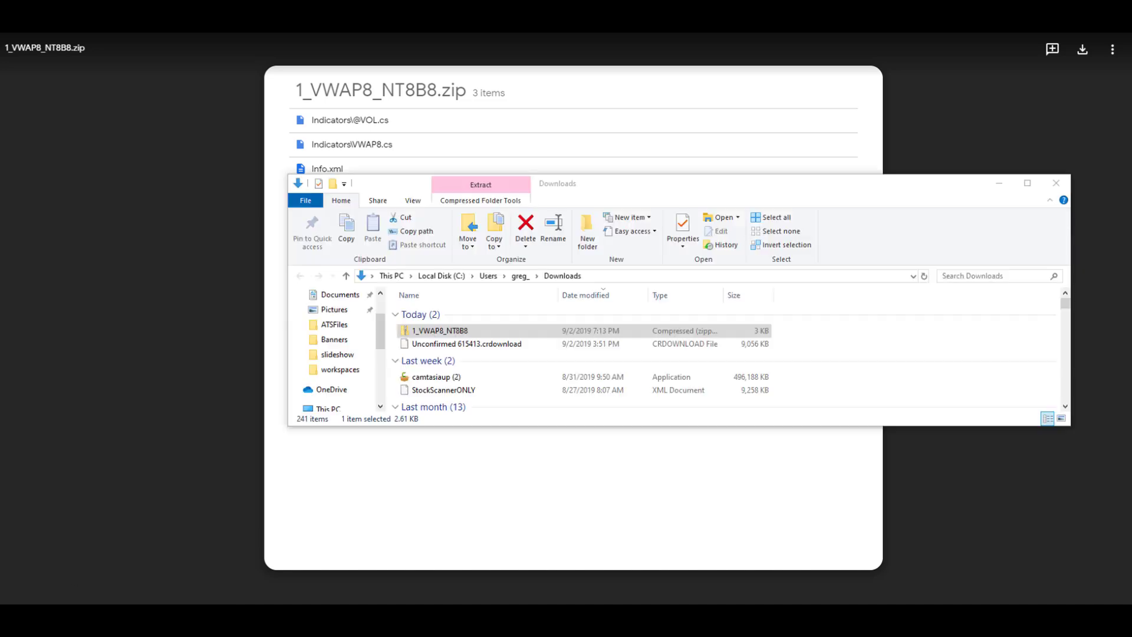
Move 1_VWAP8_NT8B8 from the Downloads folder into the ATSFiles folder
click(435, 332)
right_click(435, 332)
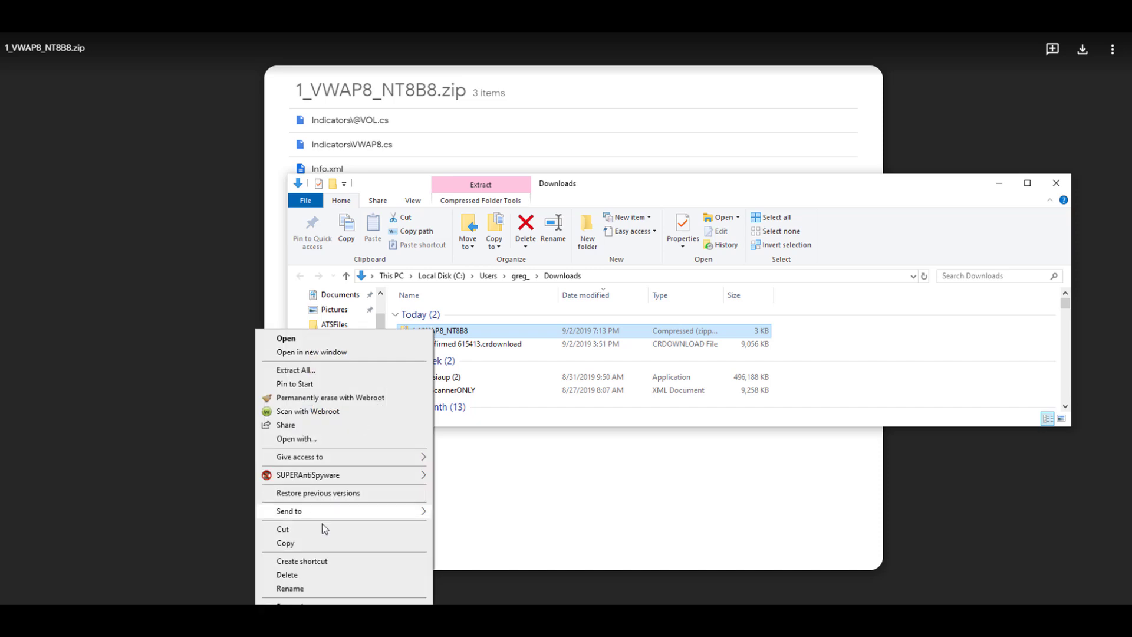
click(286, 529)
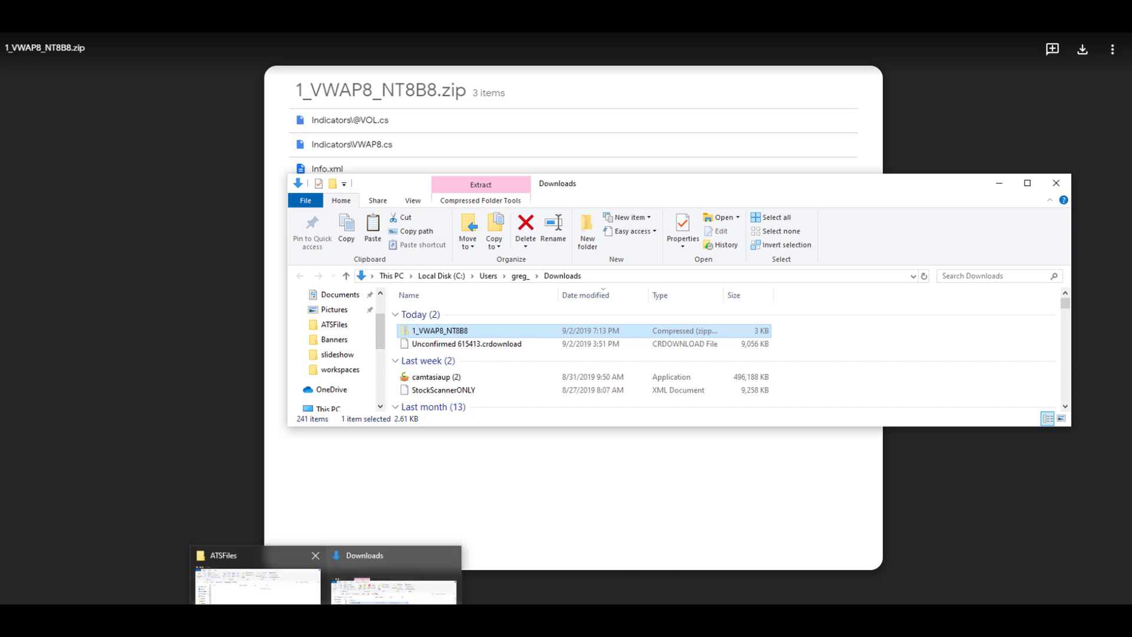
click(258, 575)
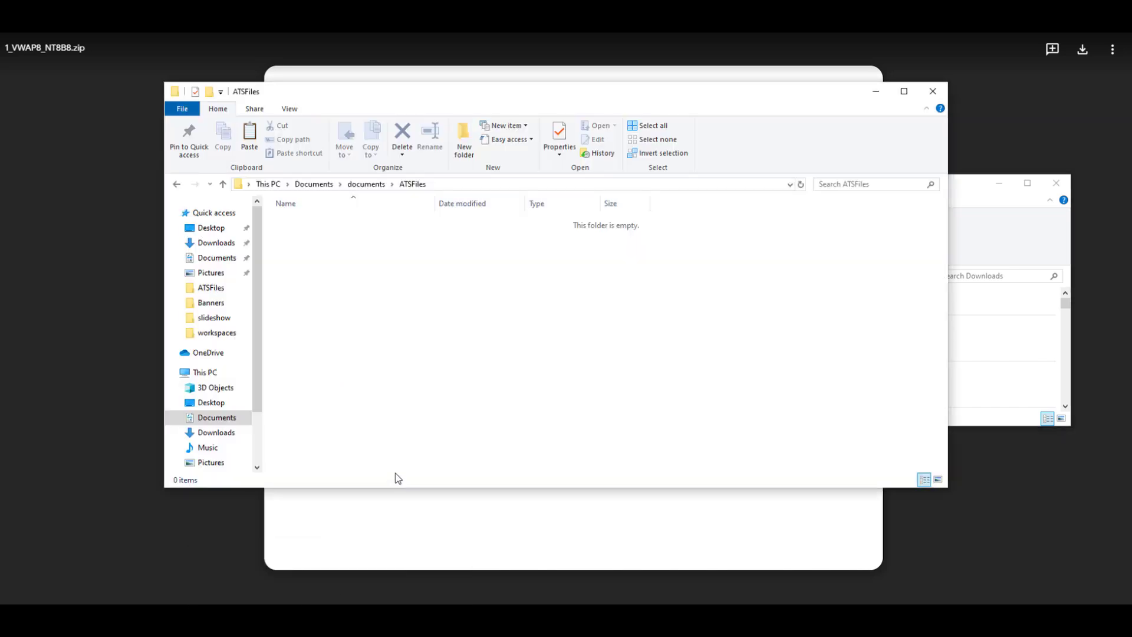
right_click(432, 280)
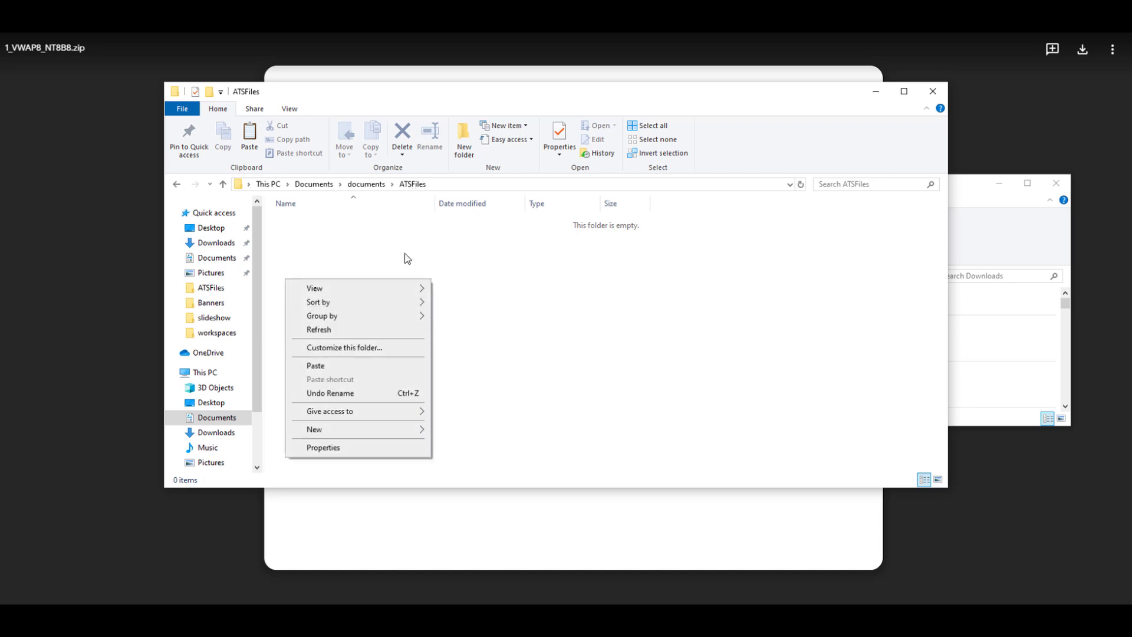
click(338, 366)
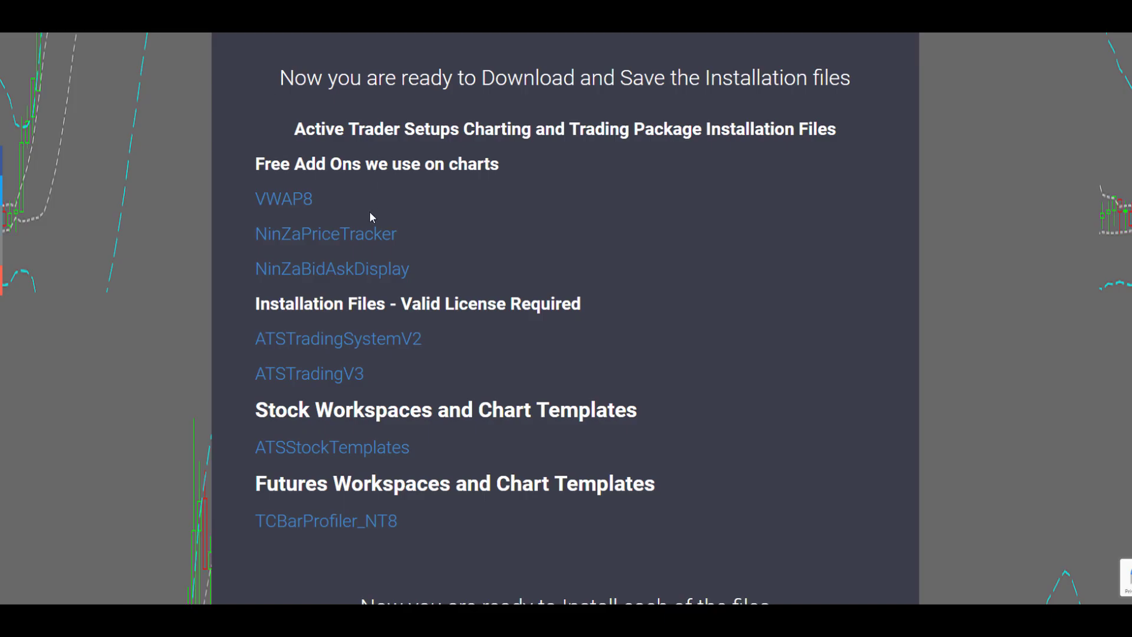
From the installation page, download the NinZaPriceTracker add-on zip and show it in the Downloads folder
click(362, 233)
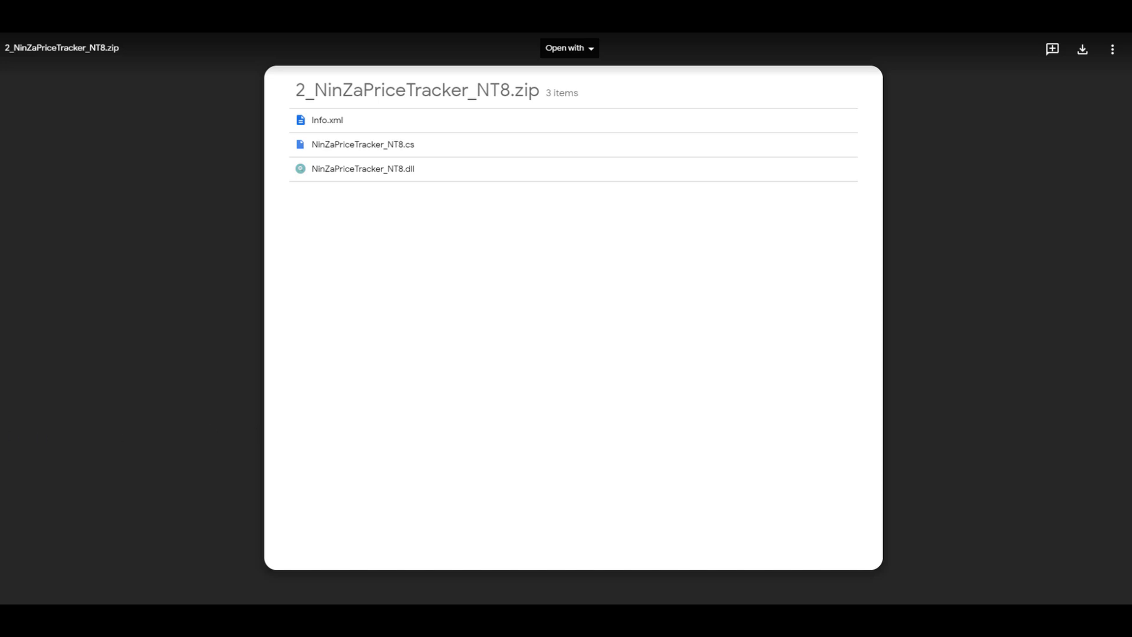
click(120, 599)
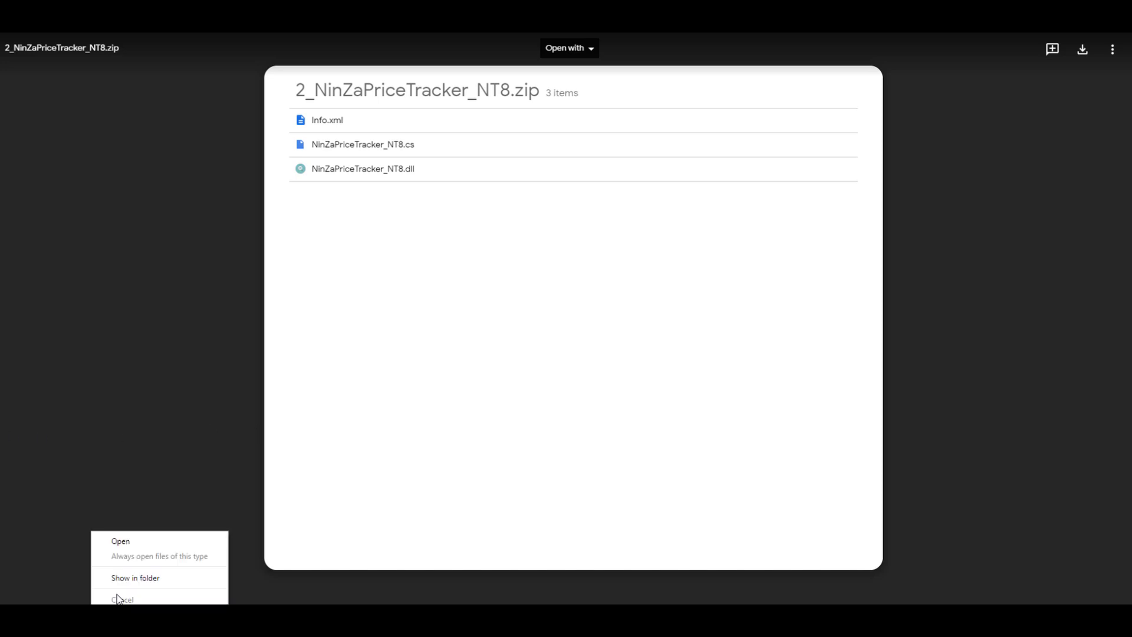
click(124, 584)
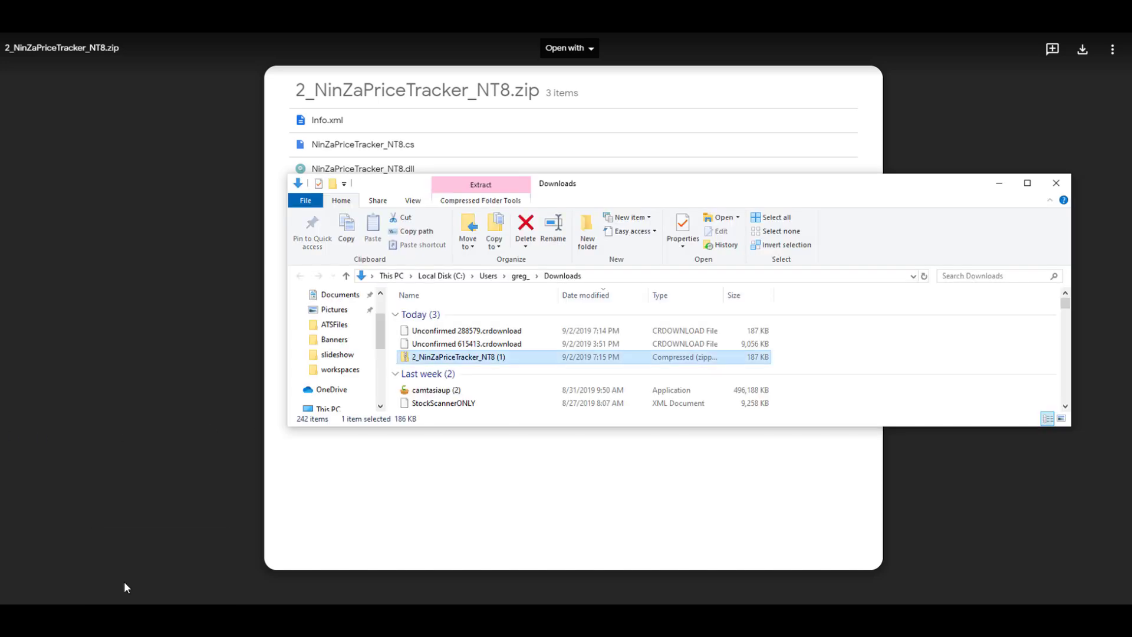
Move the downloaded 2_NinZaPriceTracker_NT8 (1) zip file into the ATSFiles folder
right_click(478, 360)
click(340, 269)
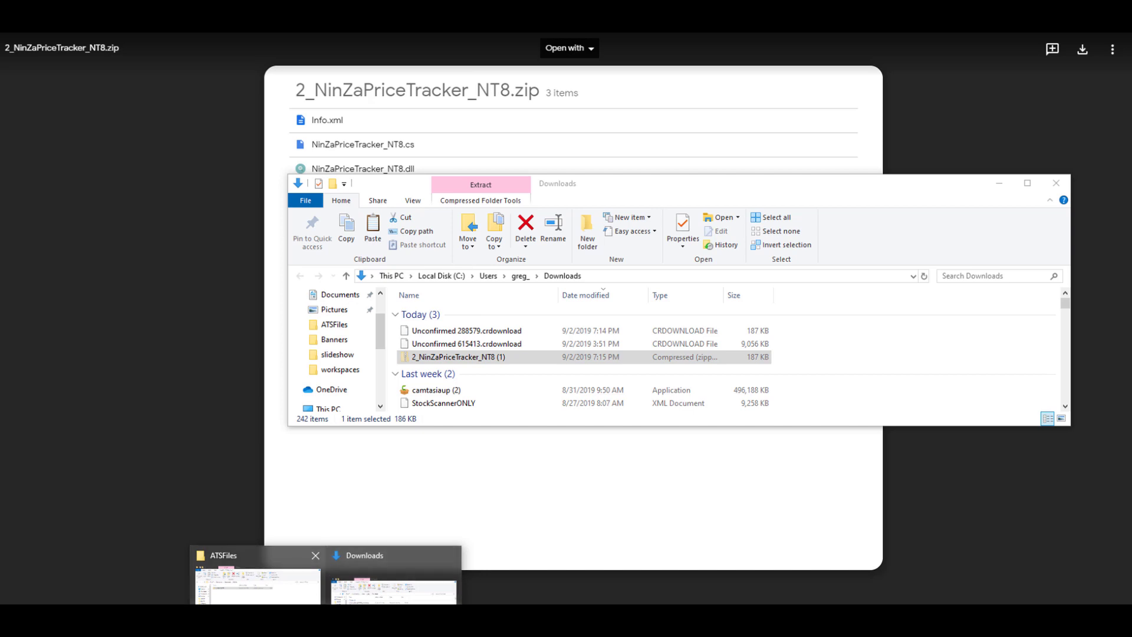
click(253, 581)
right_click(434, 336)
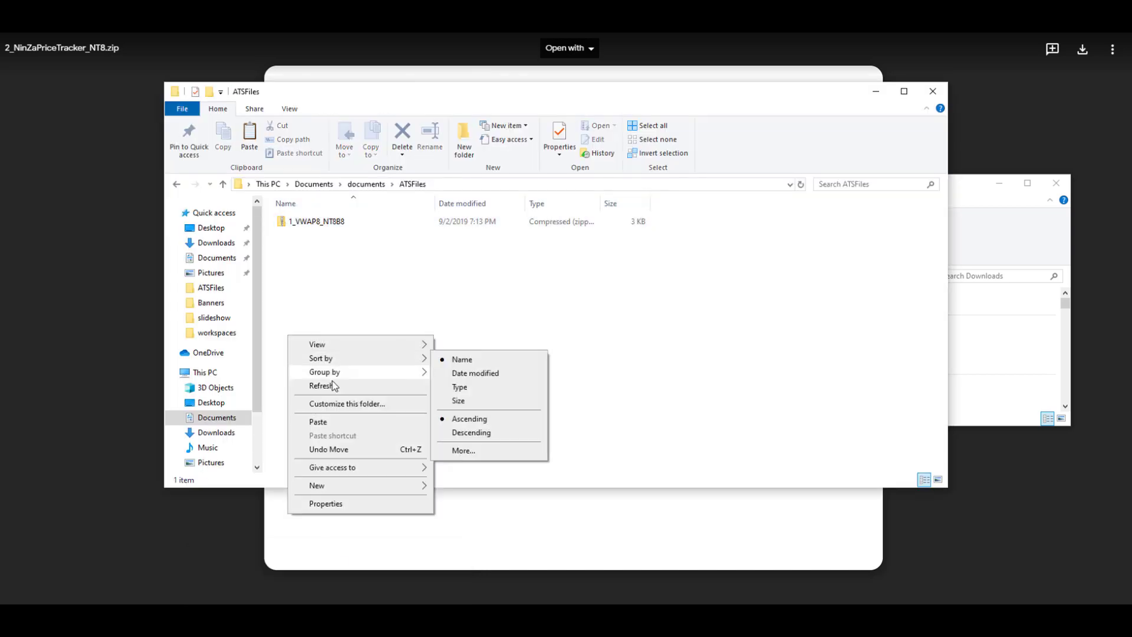
click(318, 422)
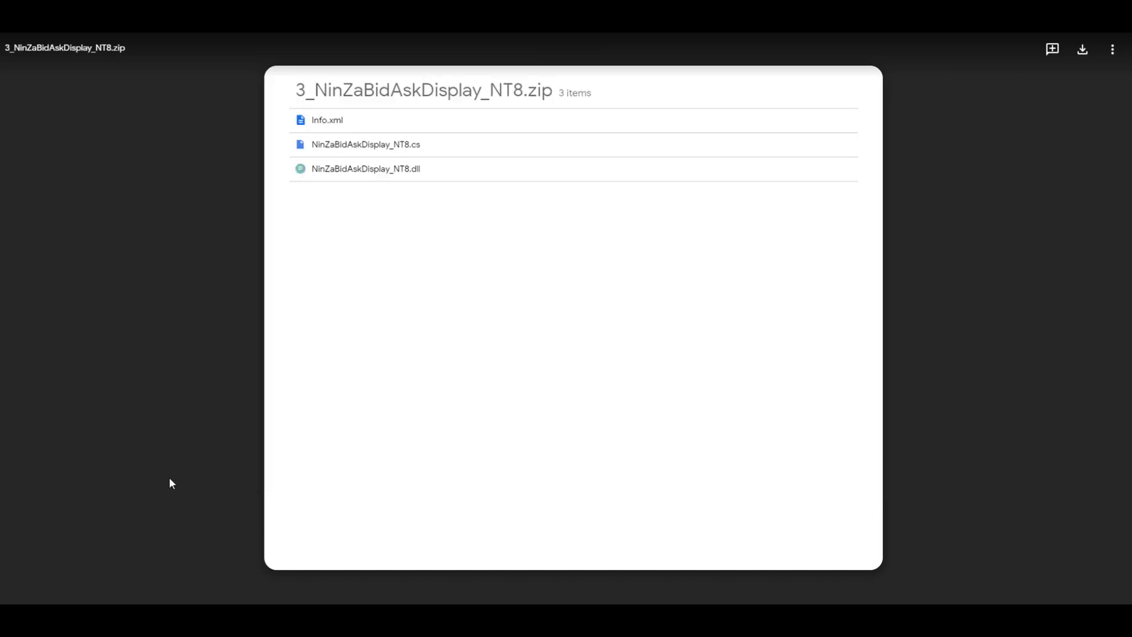
Download 3_NinZaBidAskDisplay_NT8.zip and move it from the Downloads folder into ATSFiles
click(1086, 52)
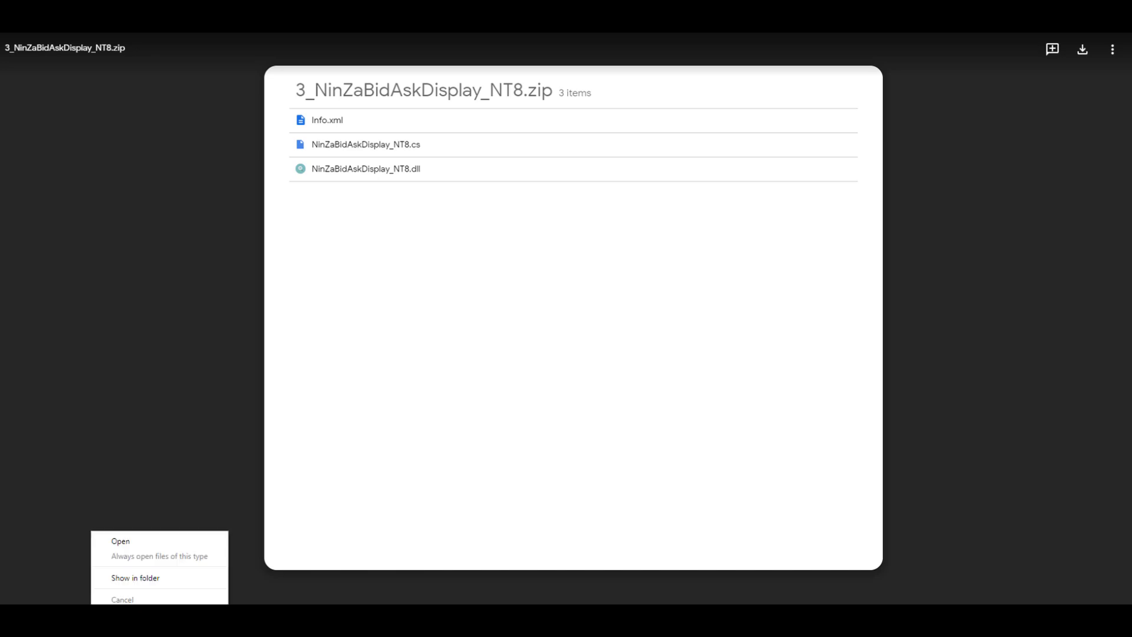
click(127, 578)
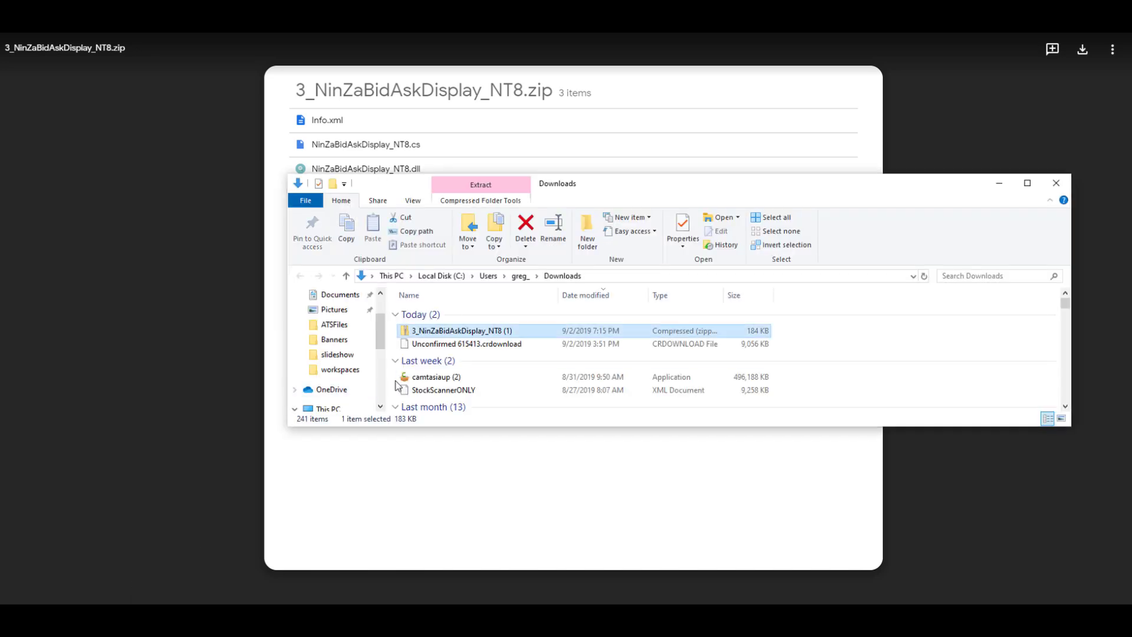
right_click(434, 331)
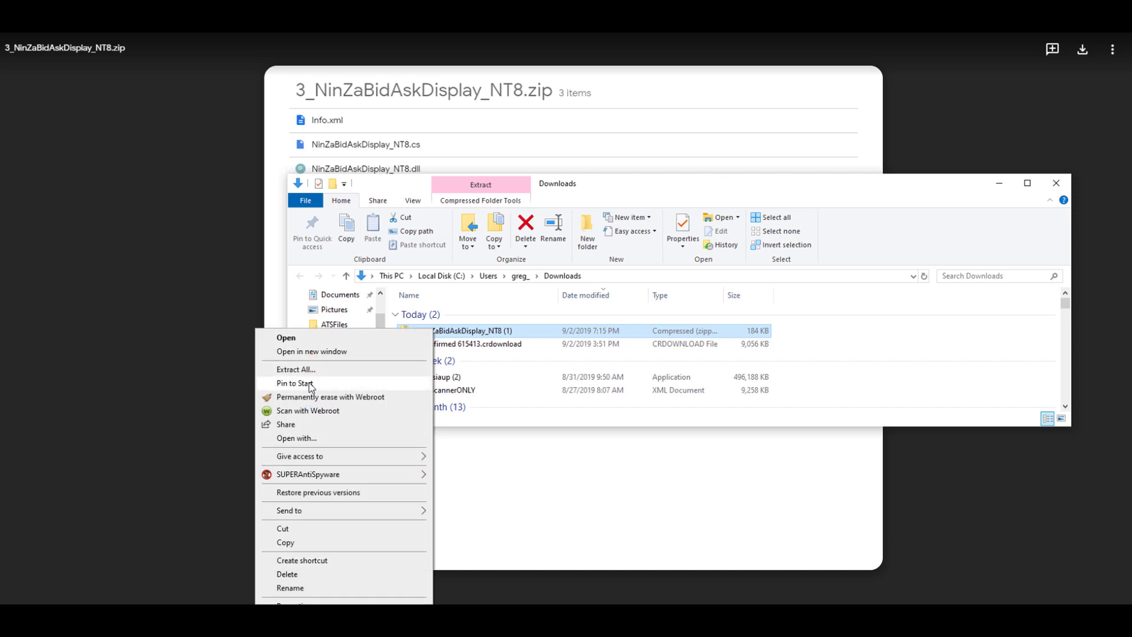
click(283, 530)
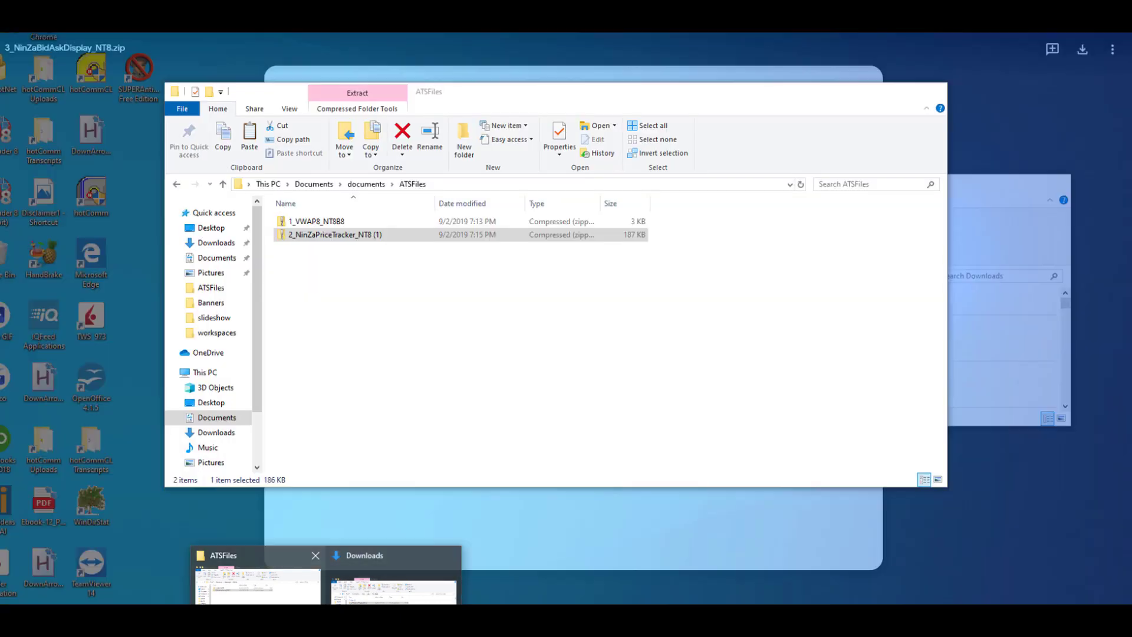
click(254, 624)
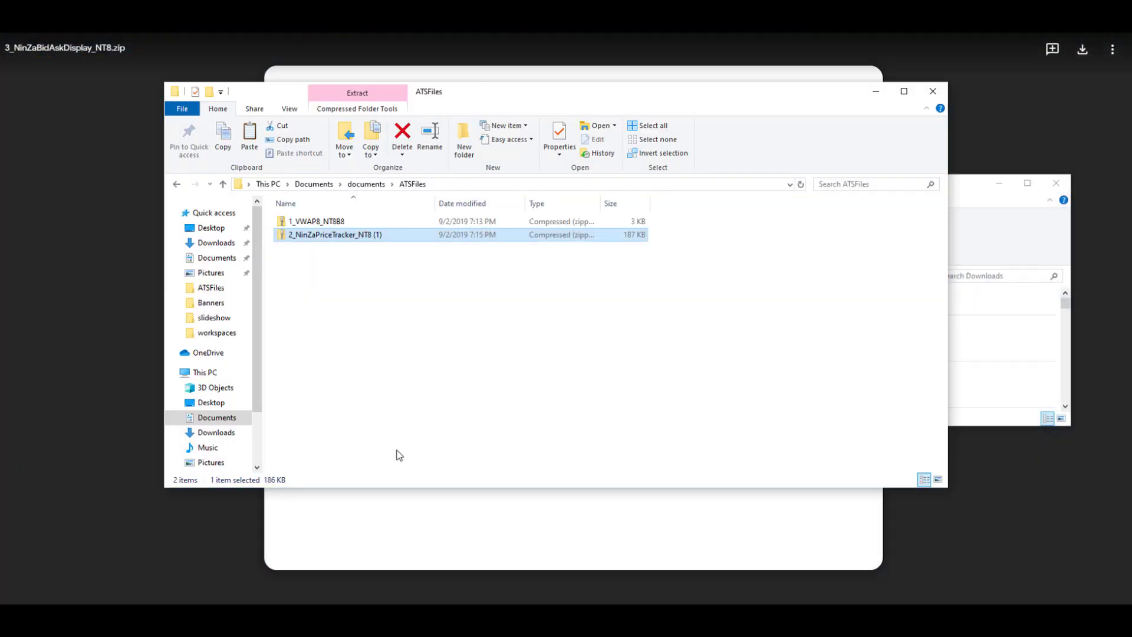
right_click(414, 374)
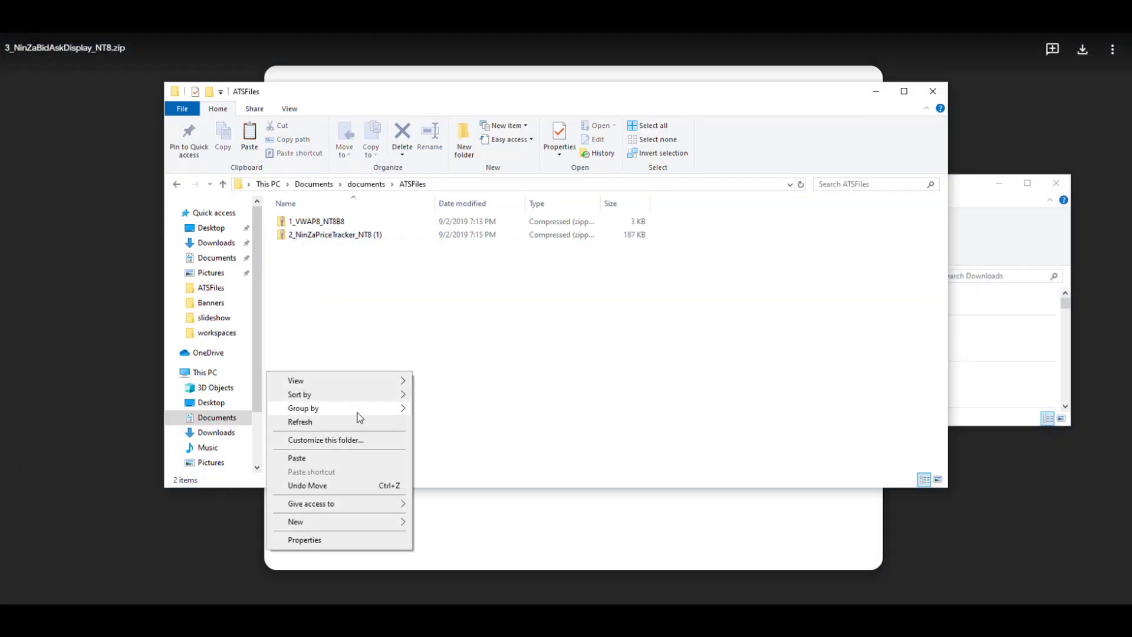
click(298, 458)
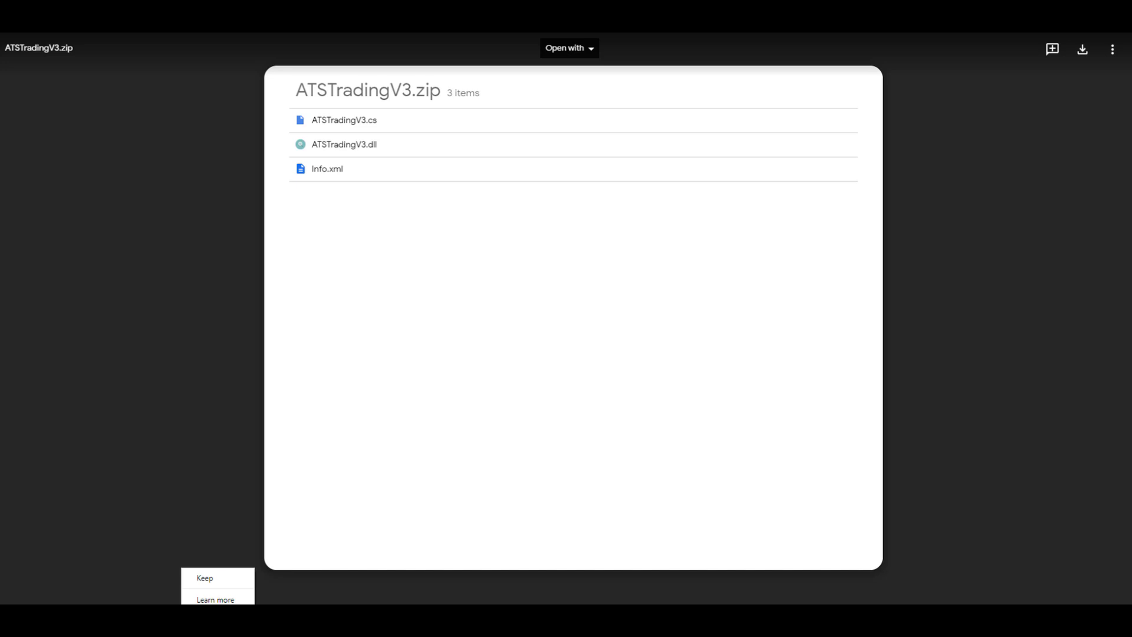
Keep the ATSTradingV3.zip download, show it in the Downloads folder, and copy the file
click(203, 579)
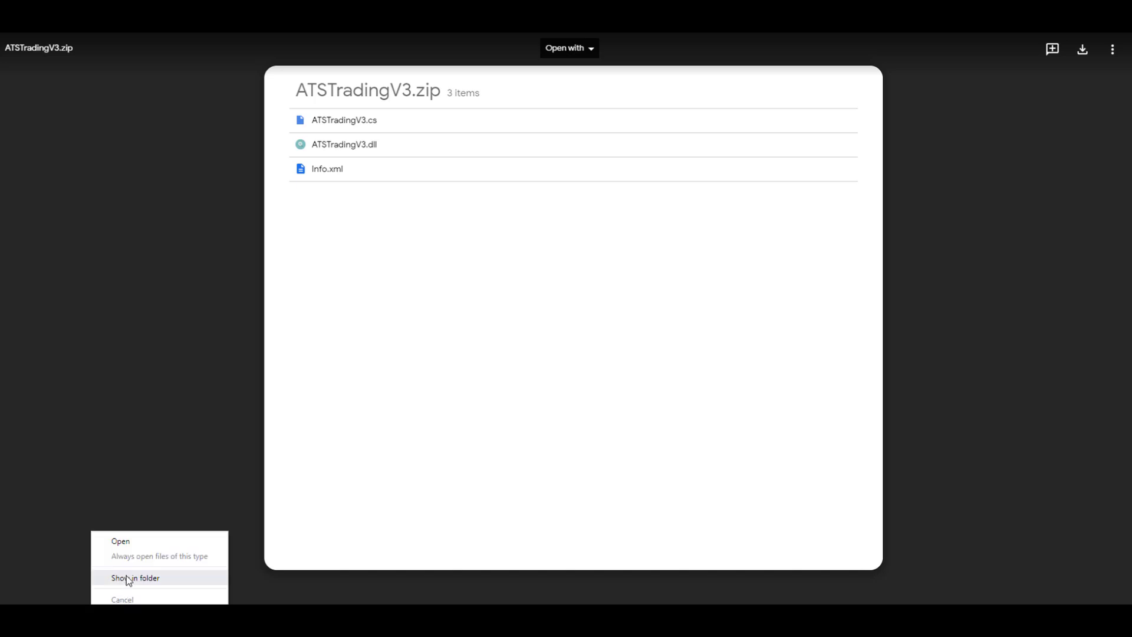
click(111, 578)
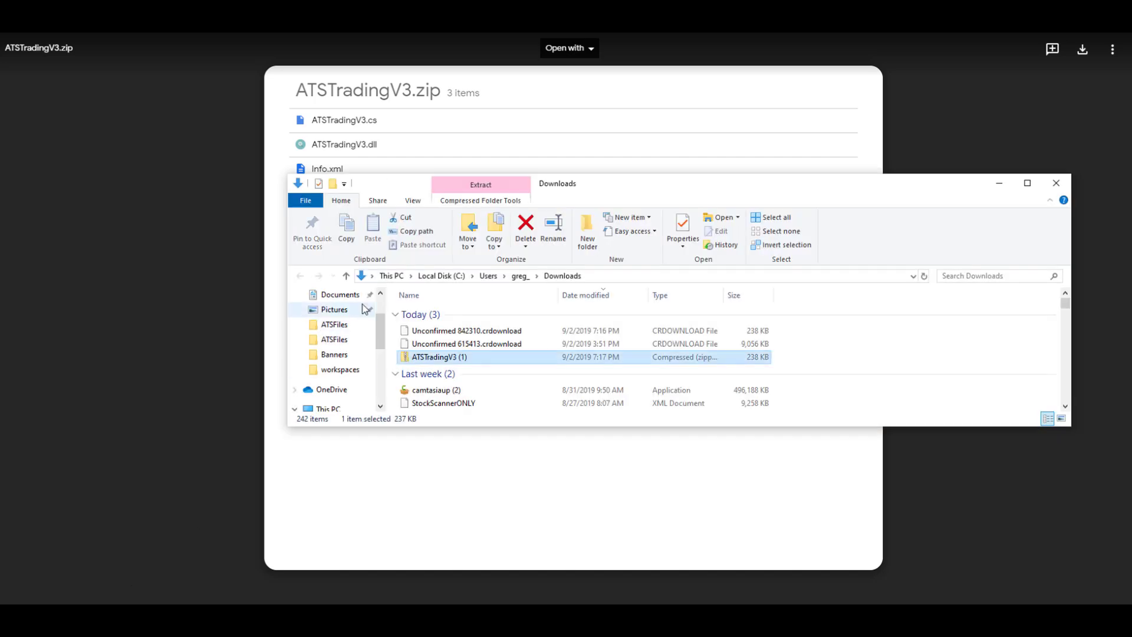
right_click(451, 362)
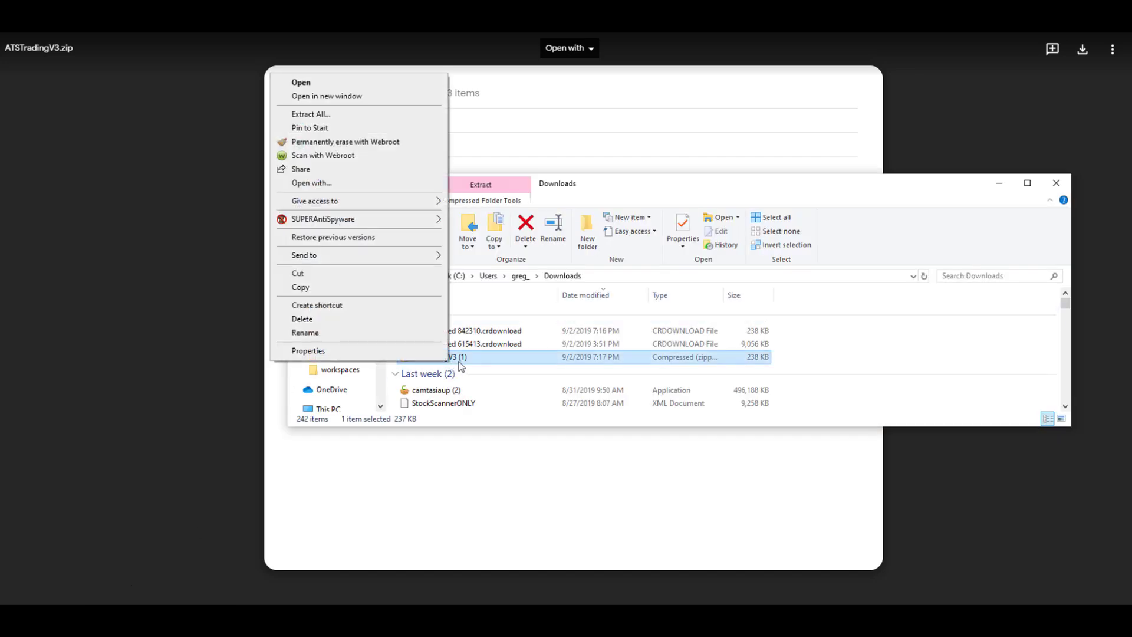
click(309, 286)
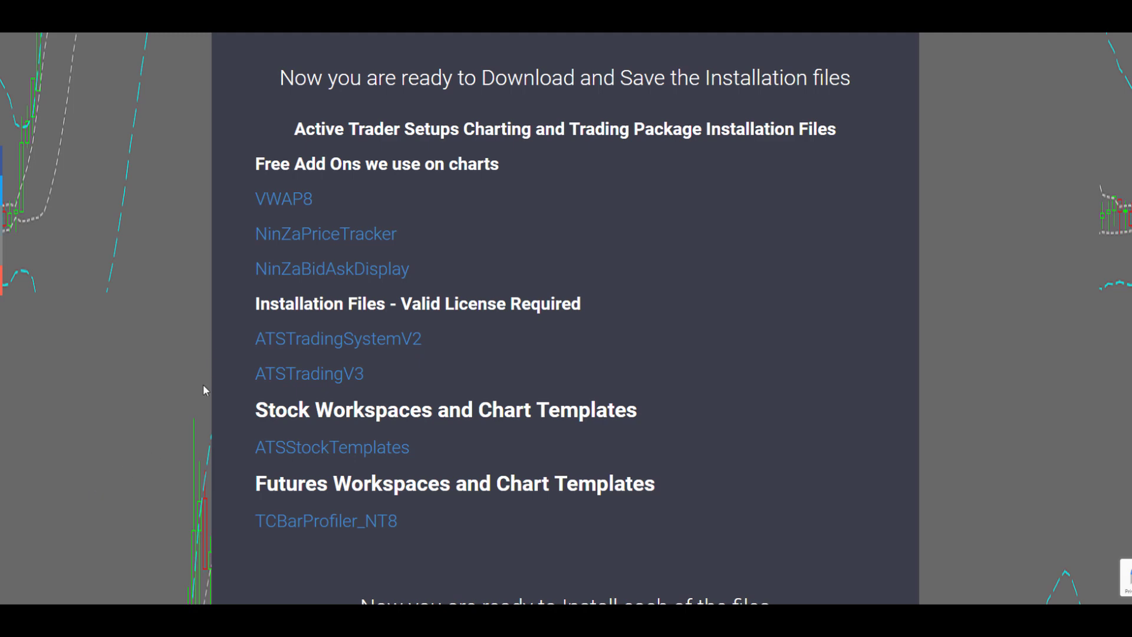
Open the ATSFiles folder to check that all the installation zip files are there, and close it
mouse_move(324, 616)
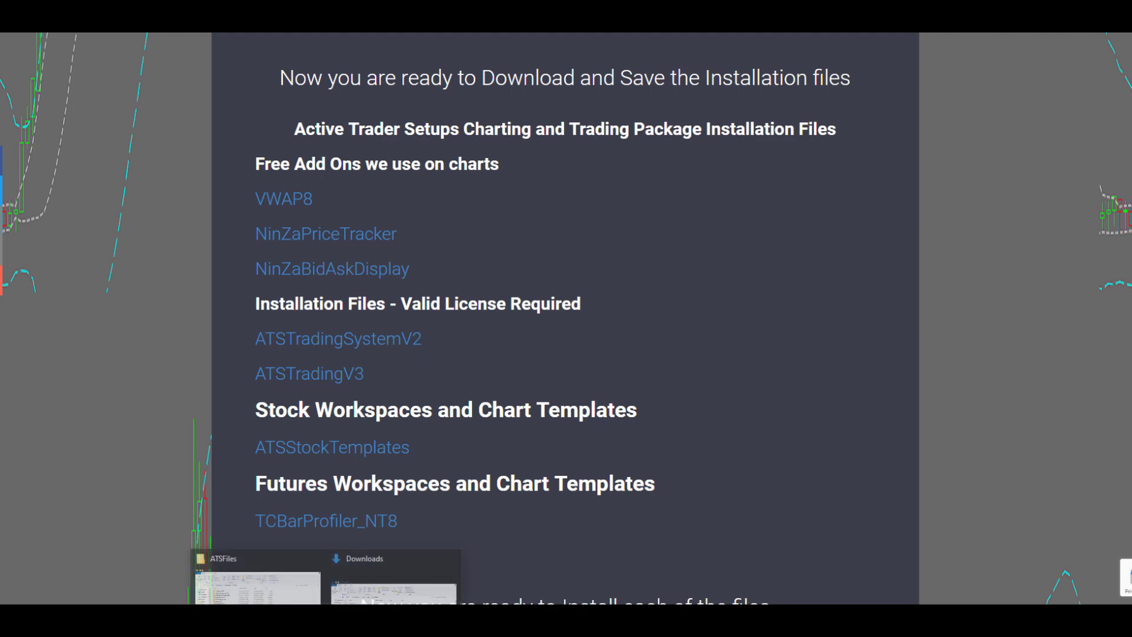
click(255, 581)
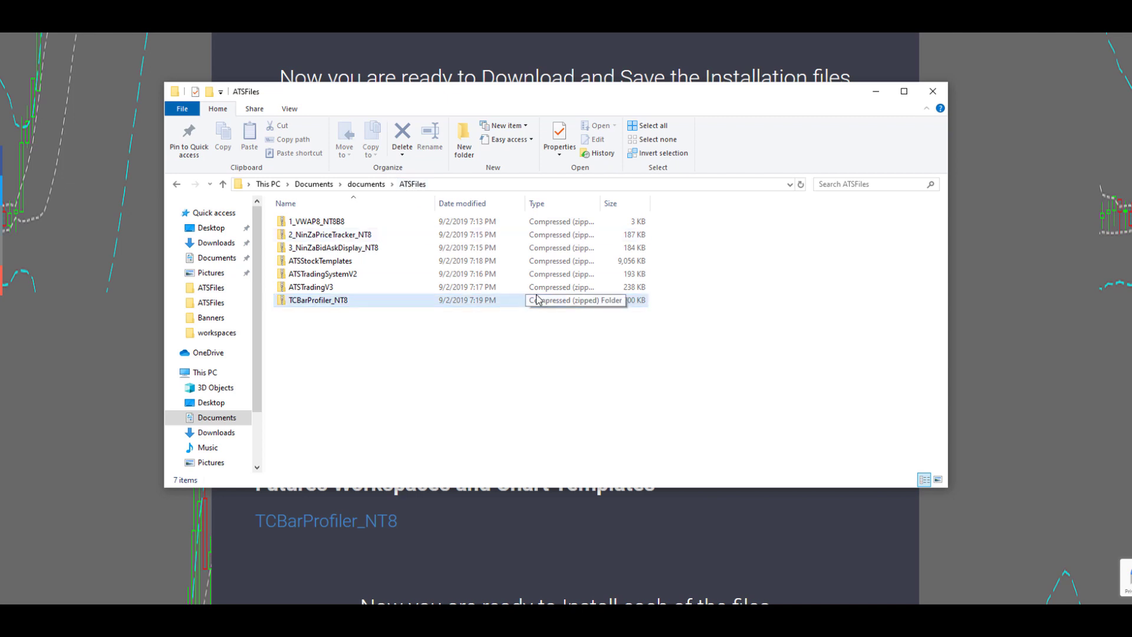
key(alt+F4)
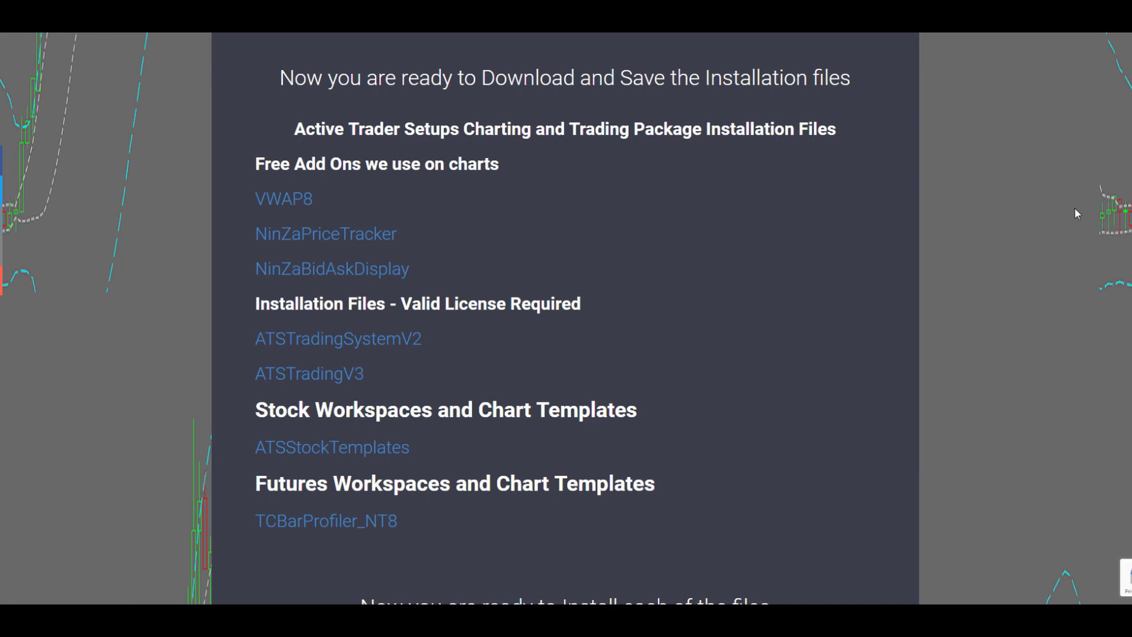
Review the web page's instructions for importing each zip file into NinjaTrader 8, through to the list of files to install
scroll(566, 319, down, 9)
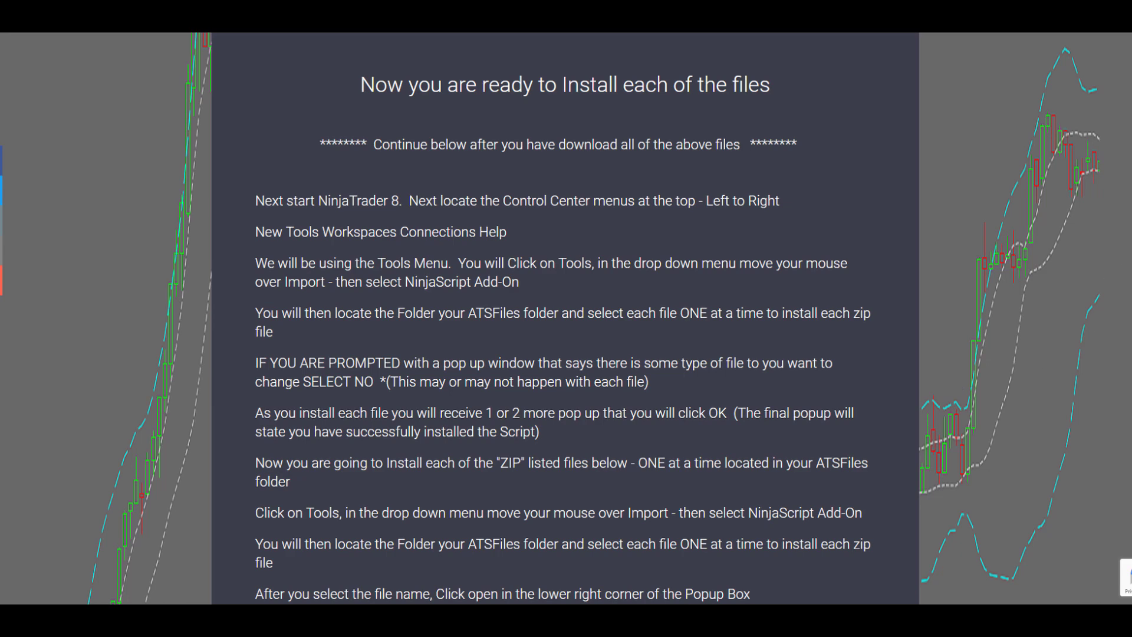
scroll(565, 319, down, 5)
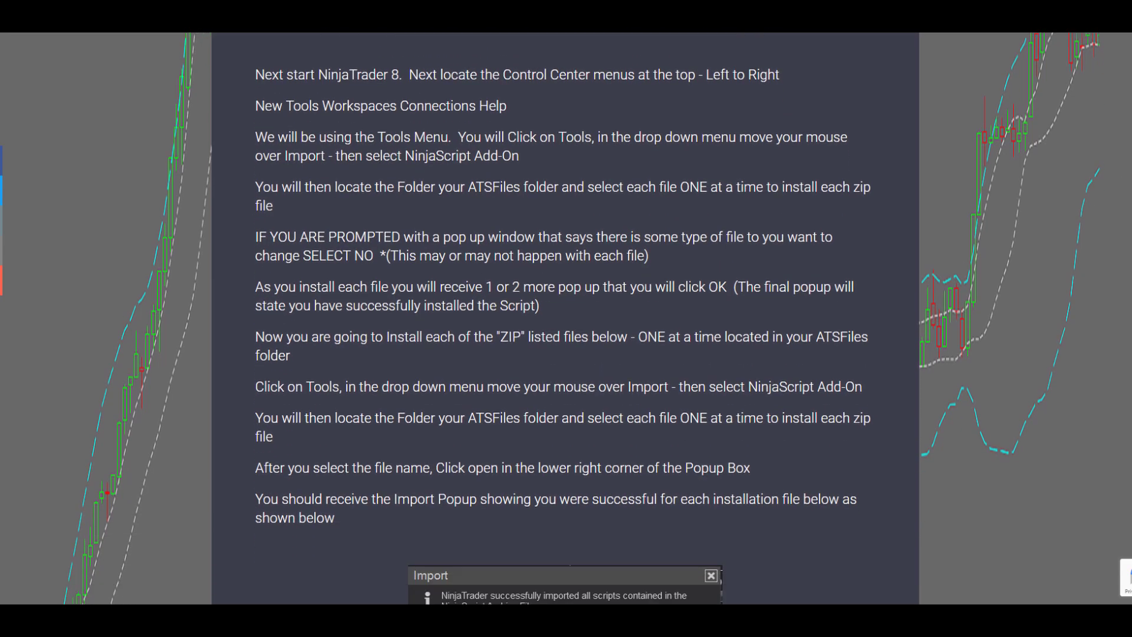
scroll(565, 319, down, 1)
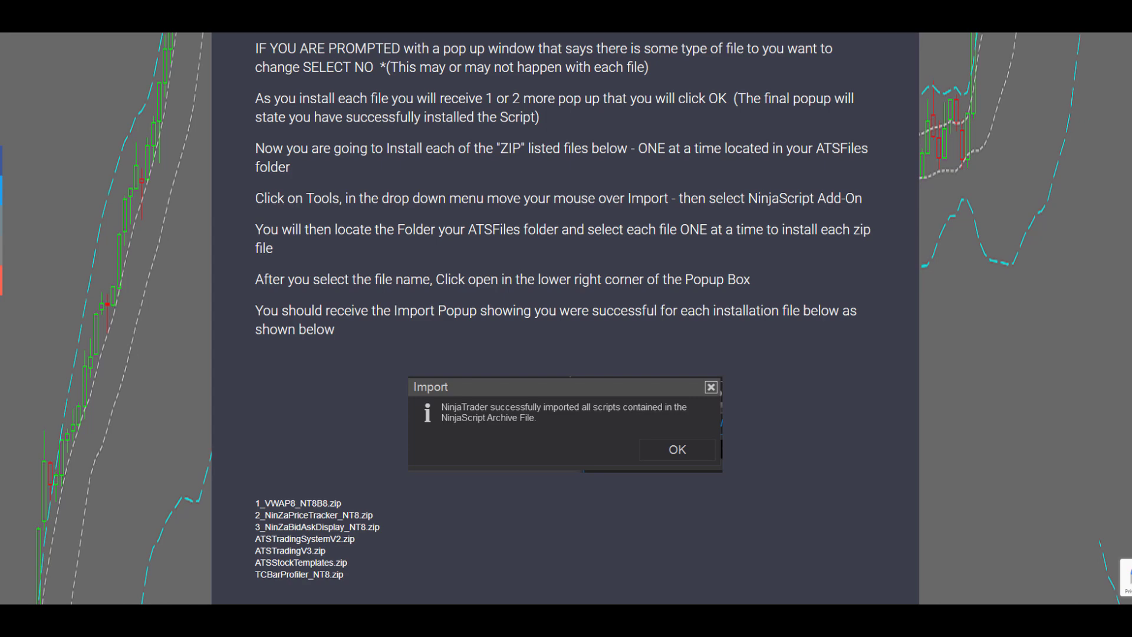
scroll(1014, 462, down, 3)
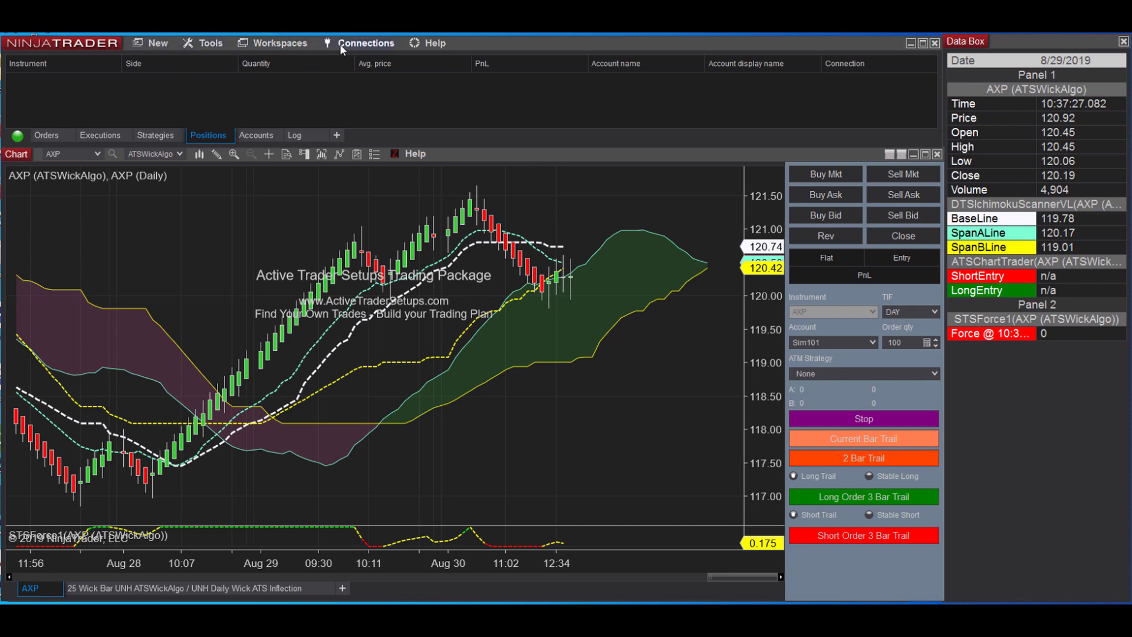
Start a NinjaScript Add-On import, select 1_VWAP8_NT8B8 in the ATSFiles folder, and cancel without importing it
click(207, 43)
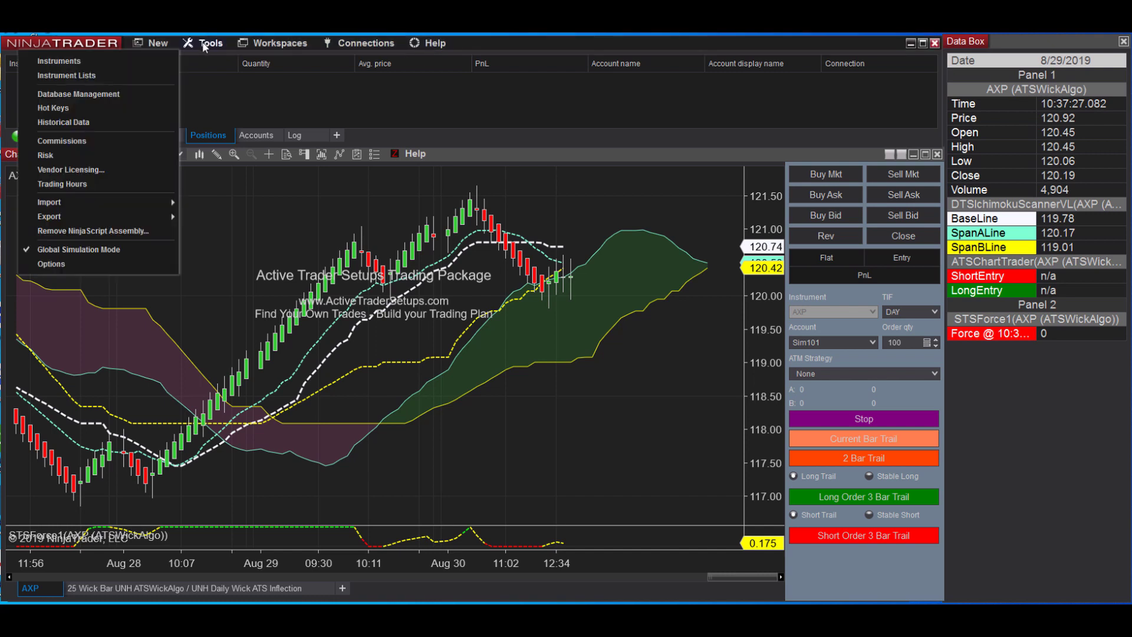
mouse_move(53, 206)
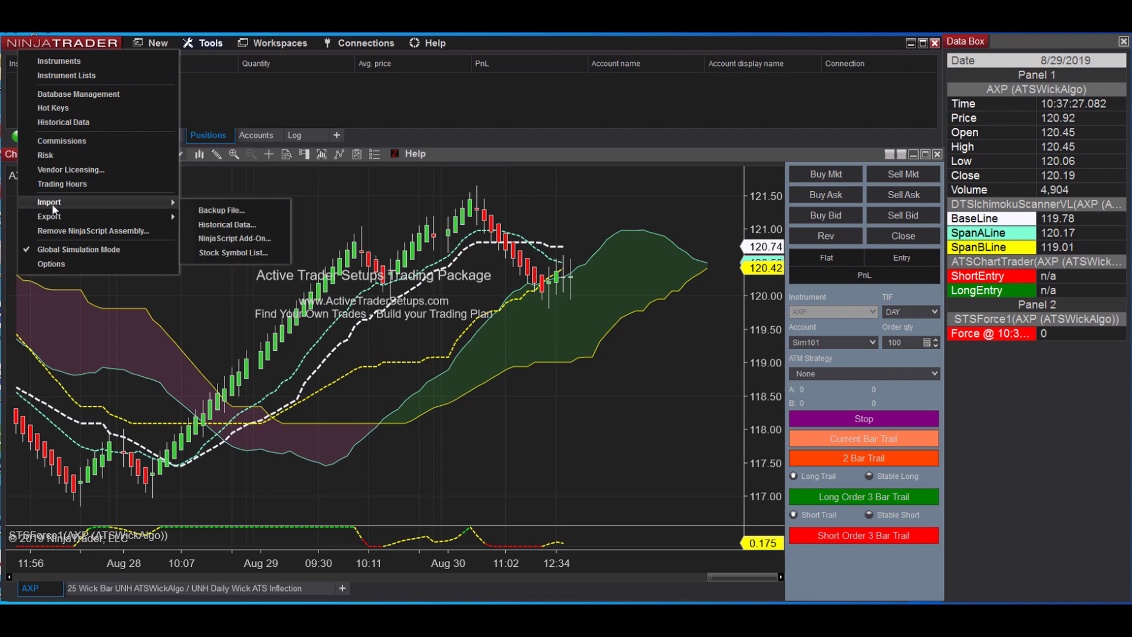
click(232, 239)
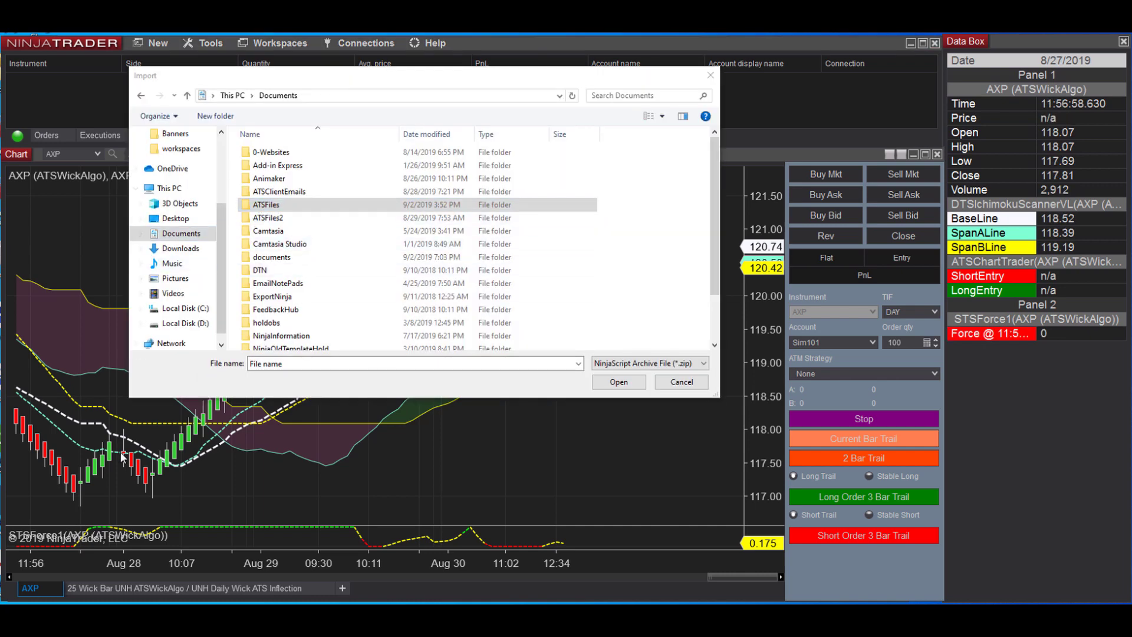
double_click(354, 204)
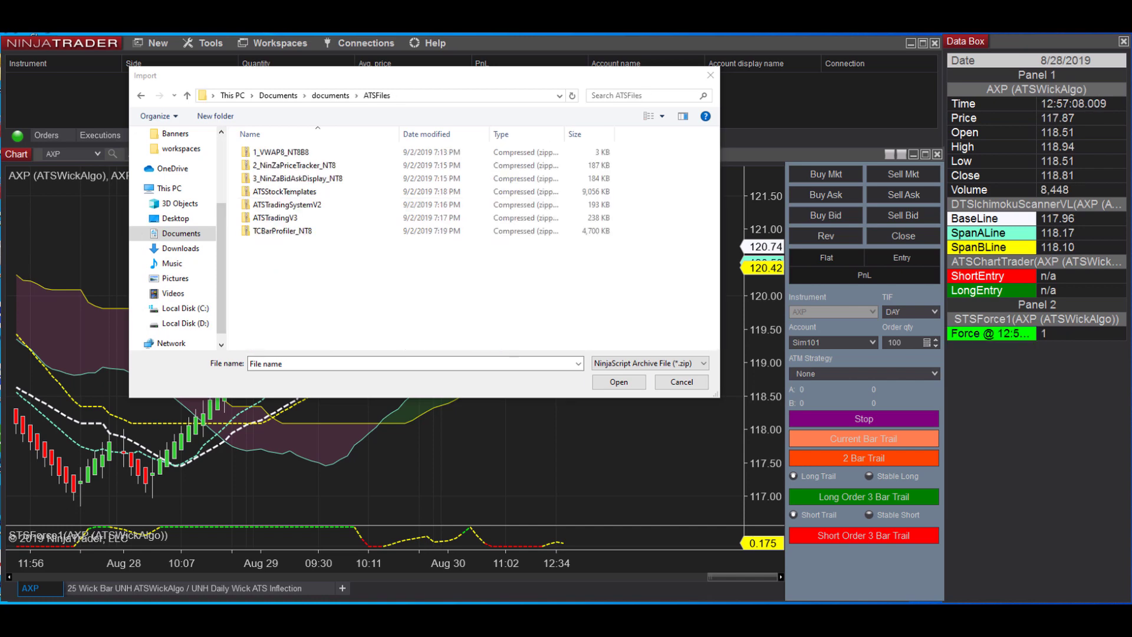
click(289, 155)
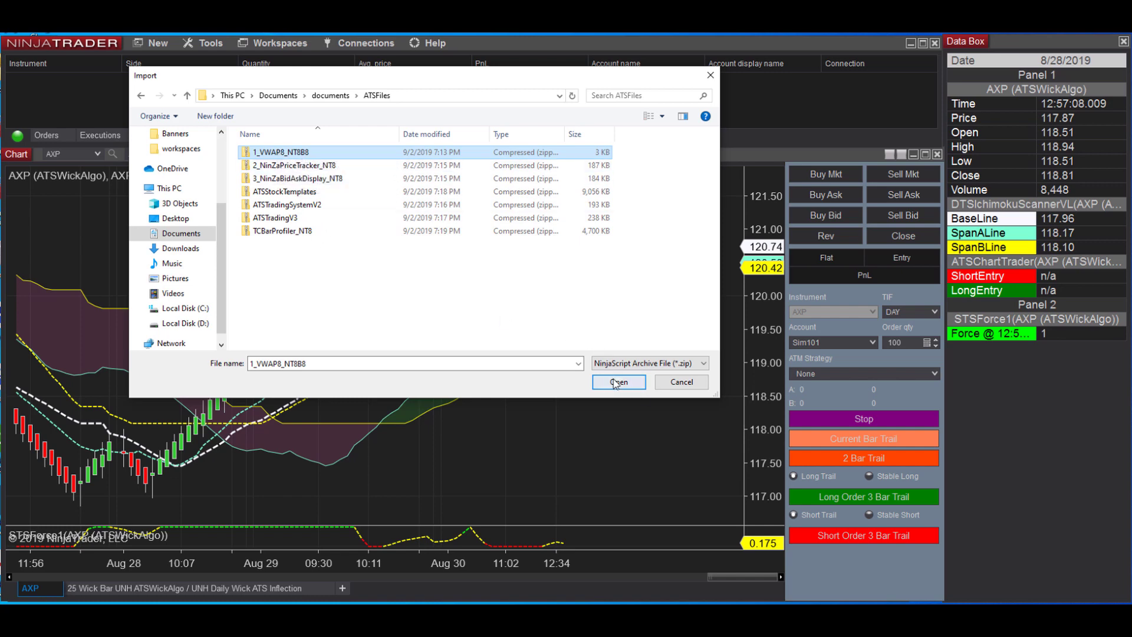
click(681, 382)
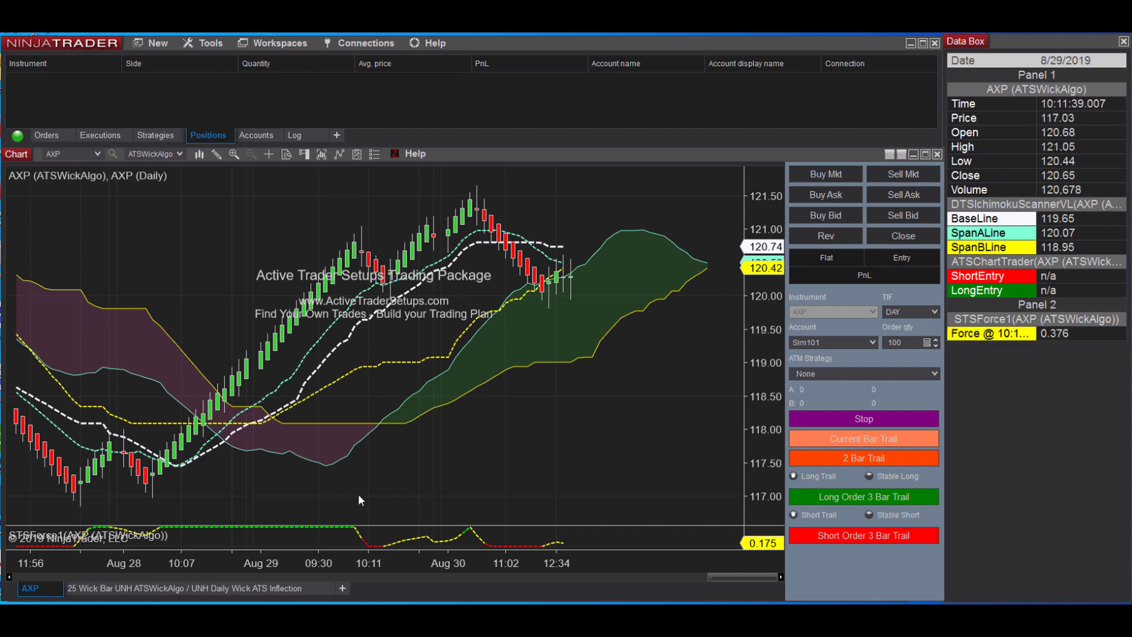
Switch to the Installation Process page in Chrome to check the import success popup and zip file list, and return to NinjaTrader
mouse_move(449, 614)
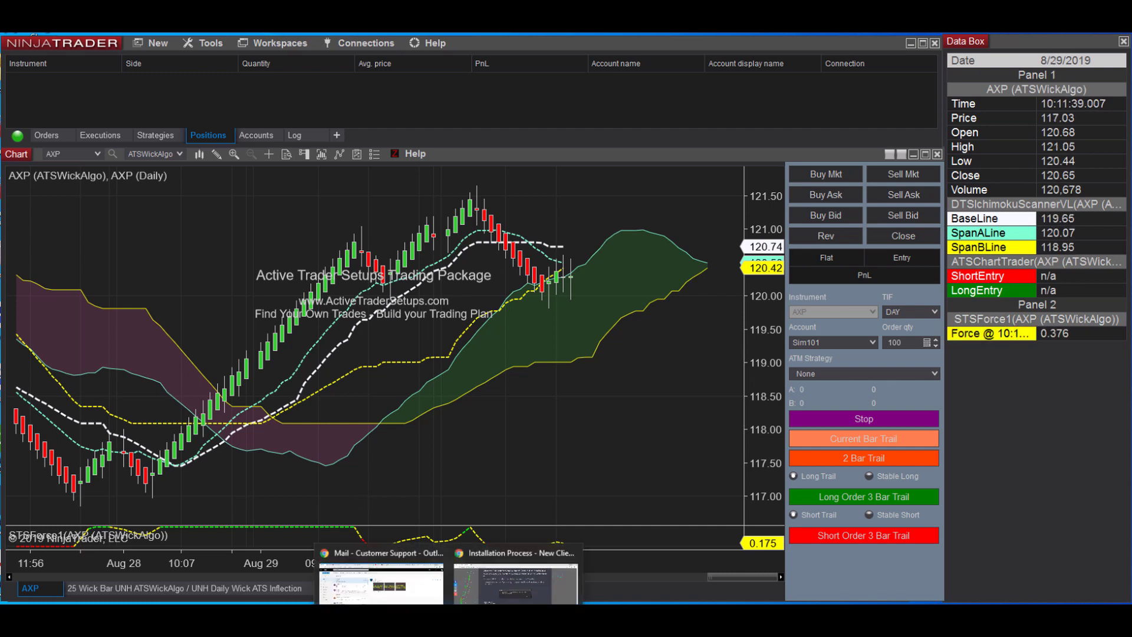
click(502, 593)
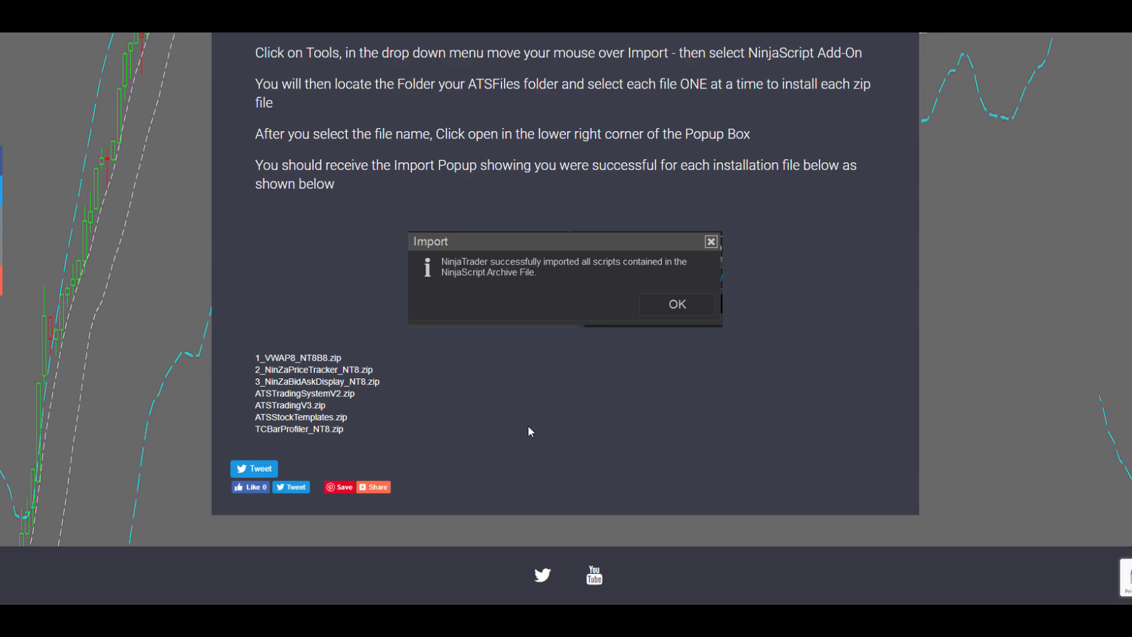
key(alt+Tab)
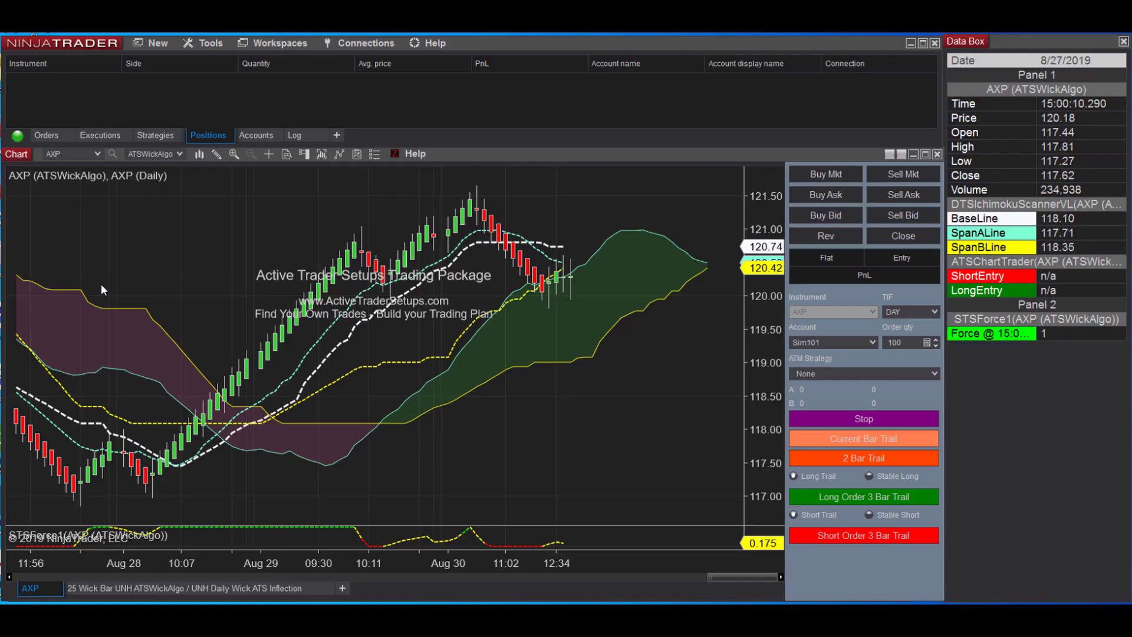
Start another NinjaScript Add-On import, select 2_NinZaPriceTracker_NT8 in ATSFiles, and cancel without importing it
click(213, 43)
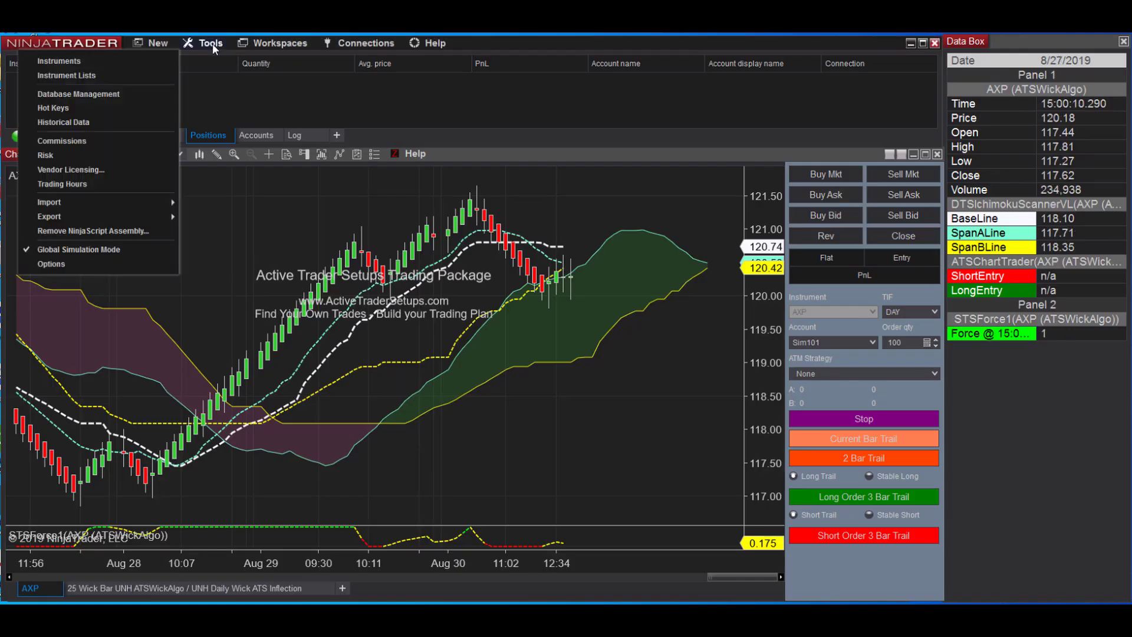
mouse_move(80, 203)
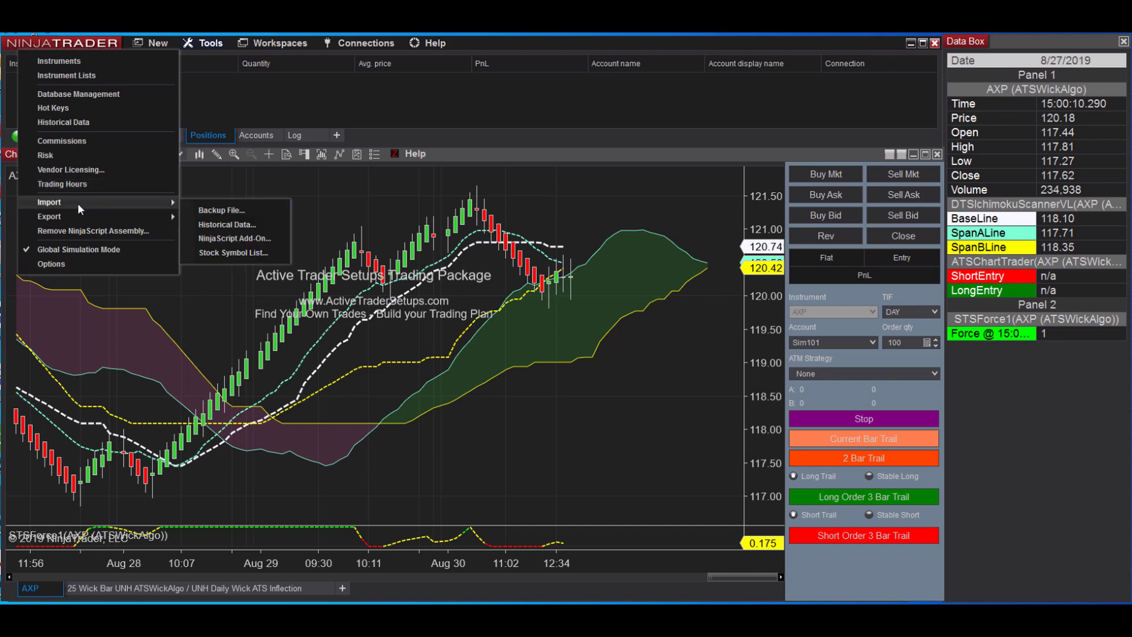
click(233, 239)
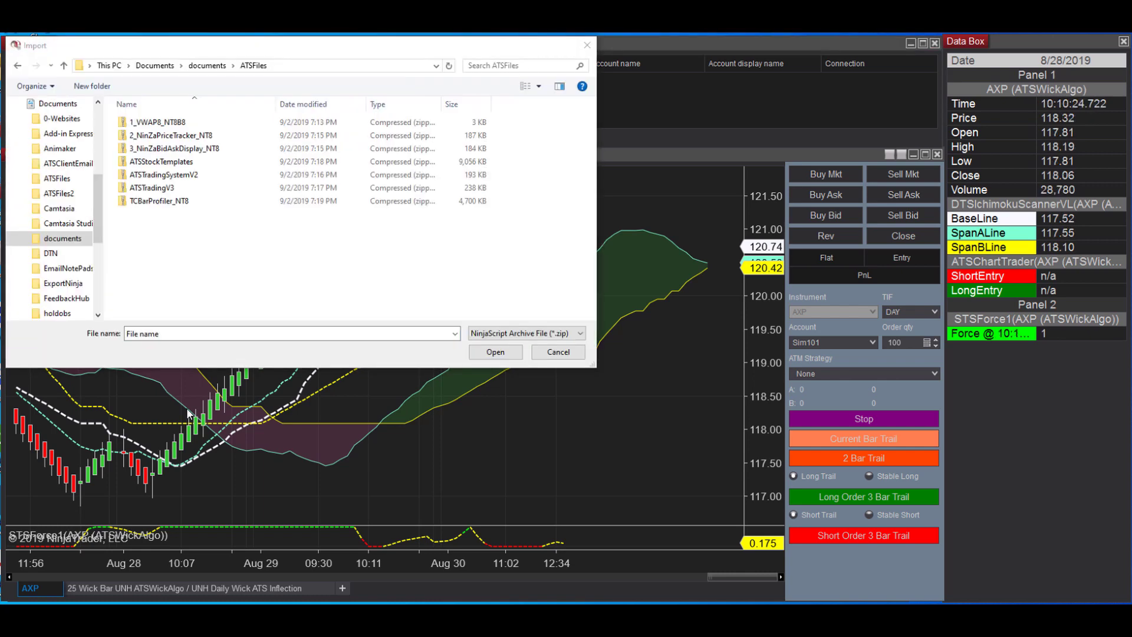
click(174, 136)
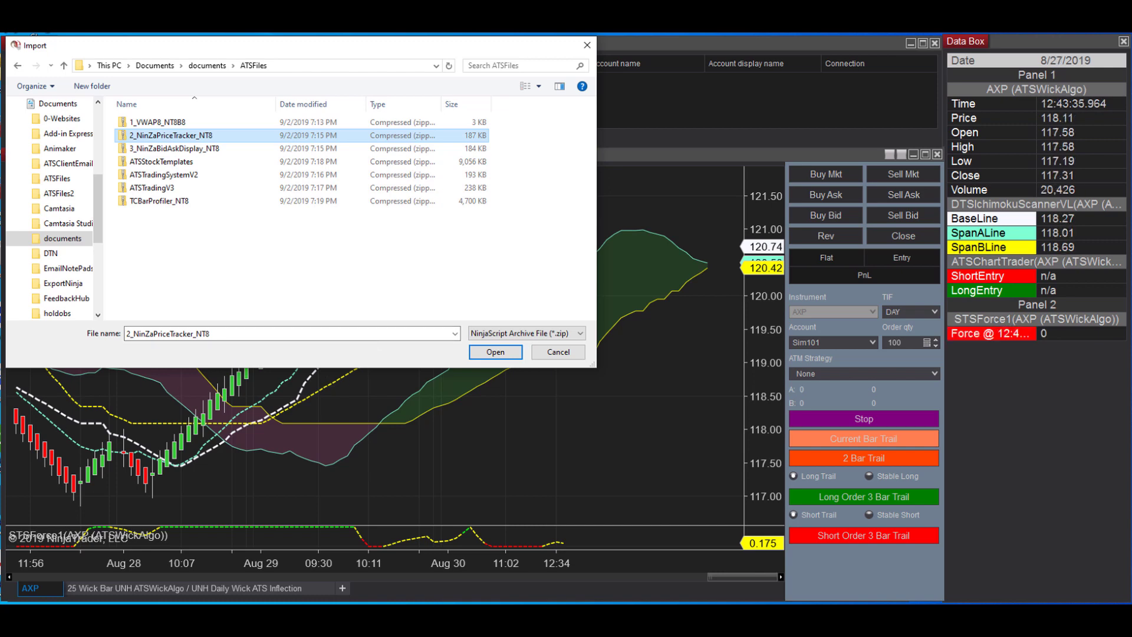
key(Escape)
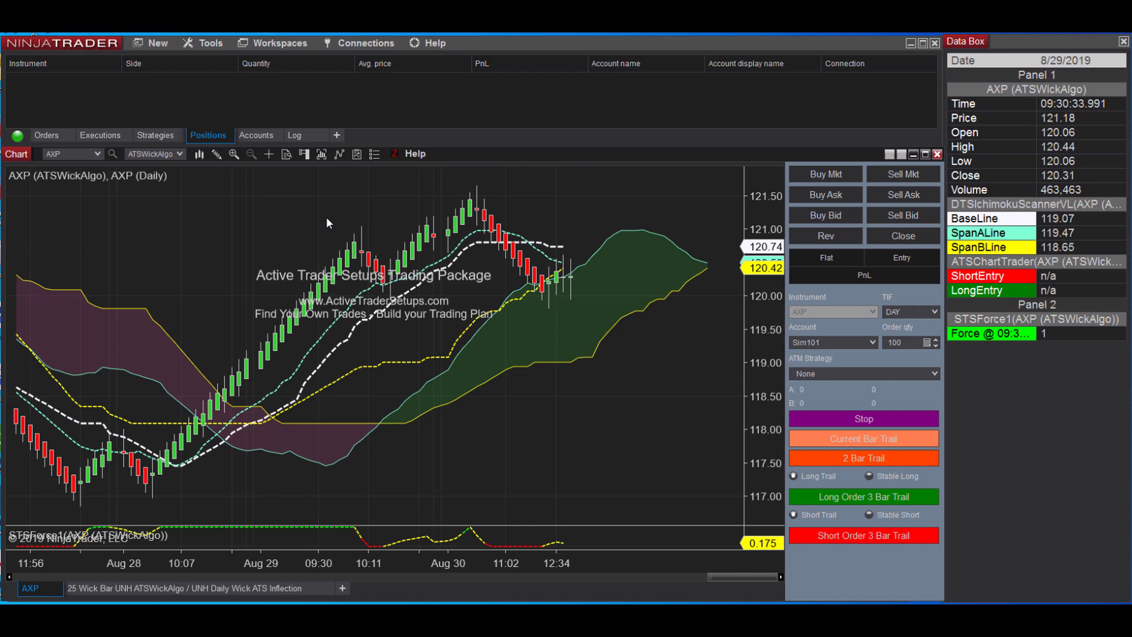
Open the AXP chart's Indicators dialog, examine the available ATSTradingSystem indicators, and close it without changes
click(154, 43)
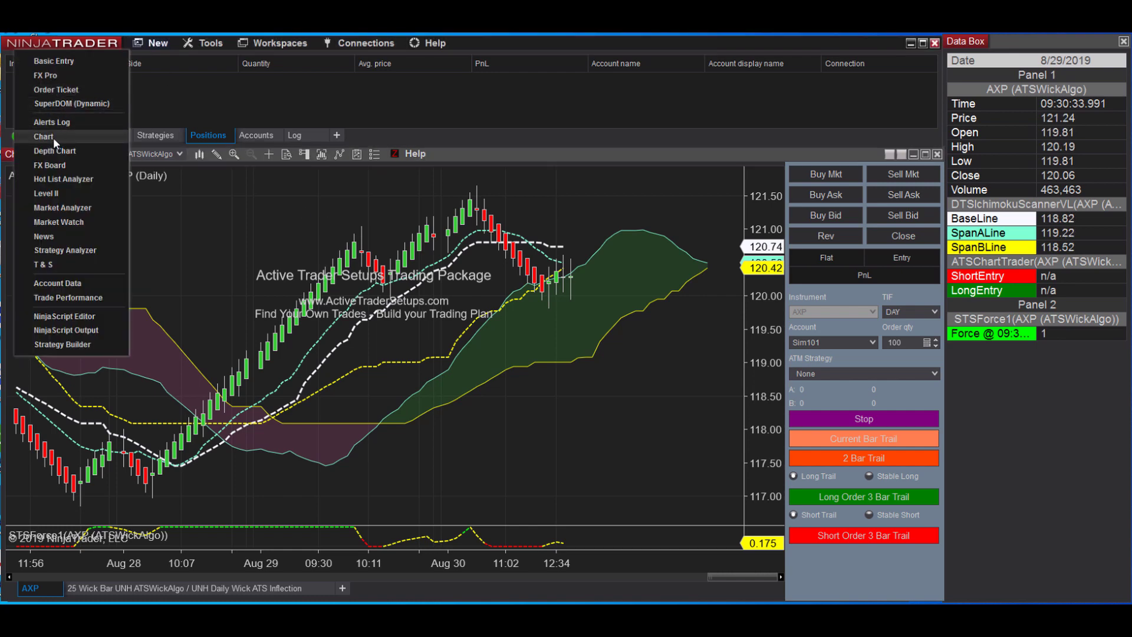
click(325, 218)
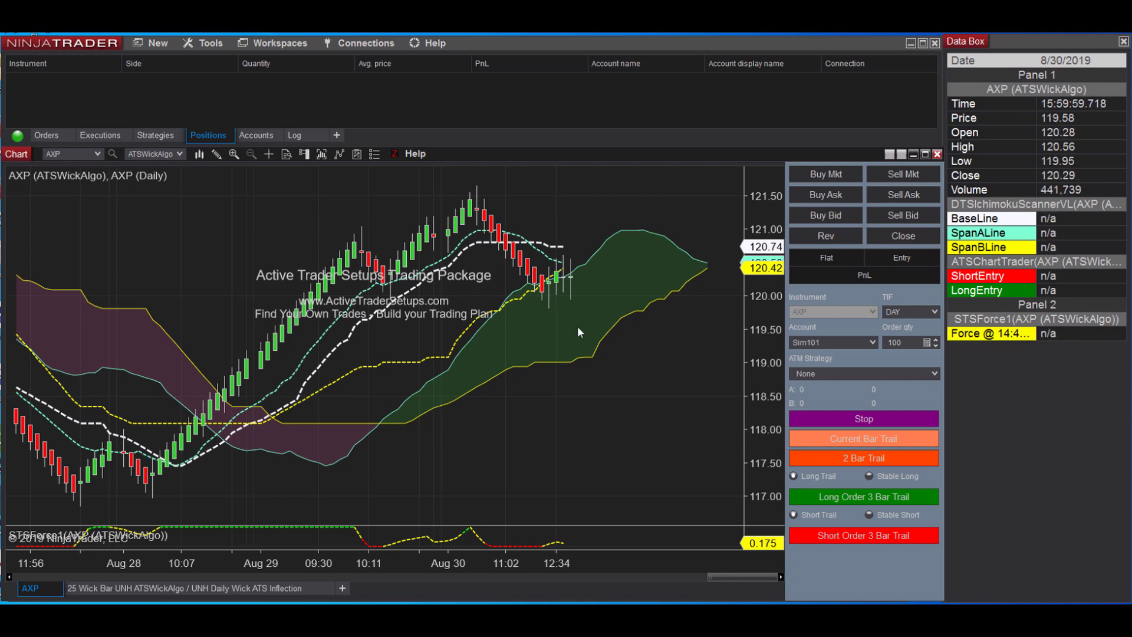
right_click(523, 422)
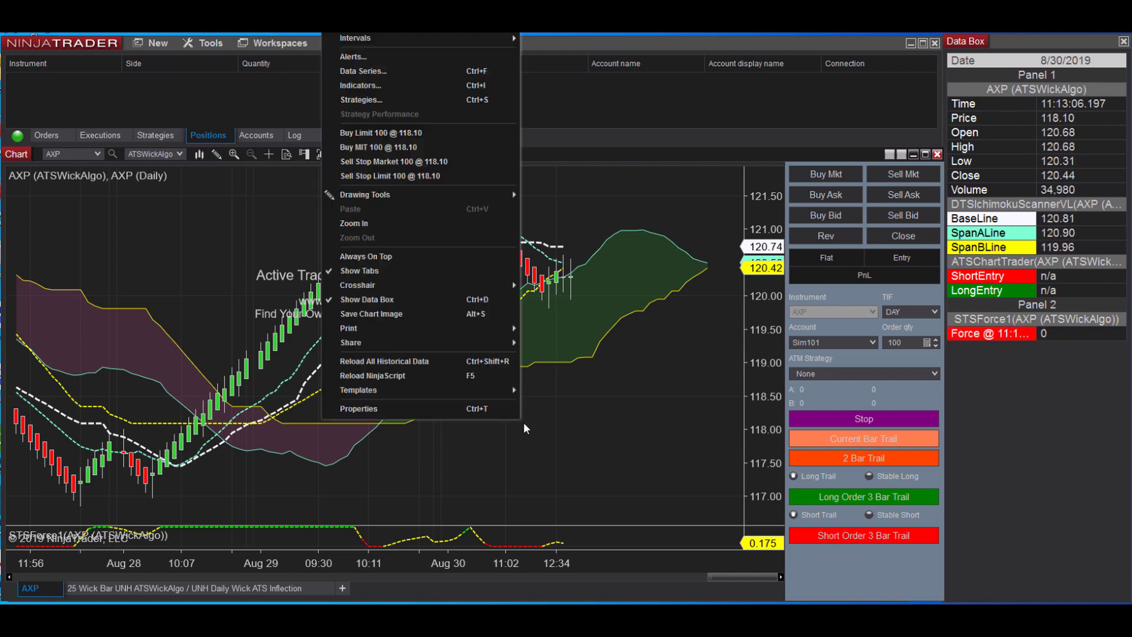
click(361, 86)
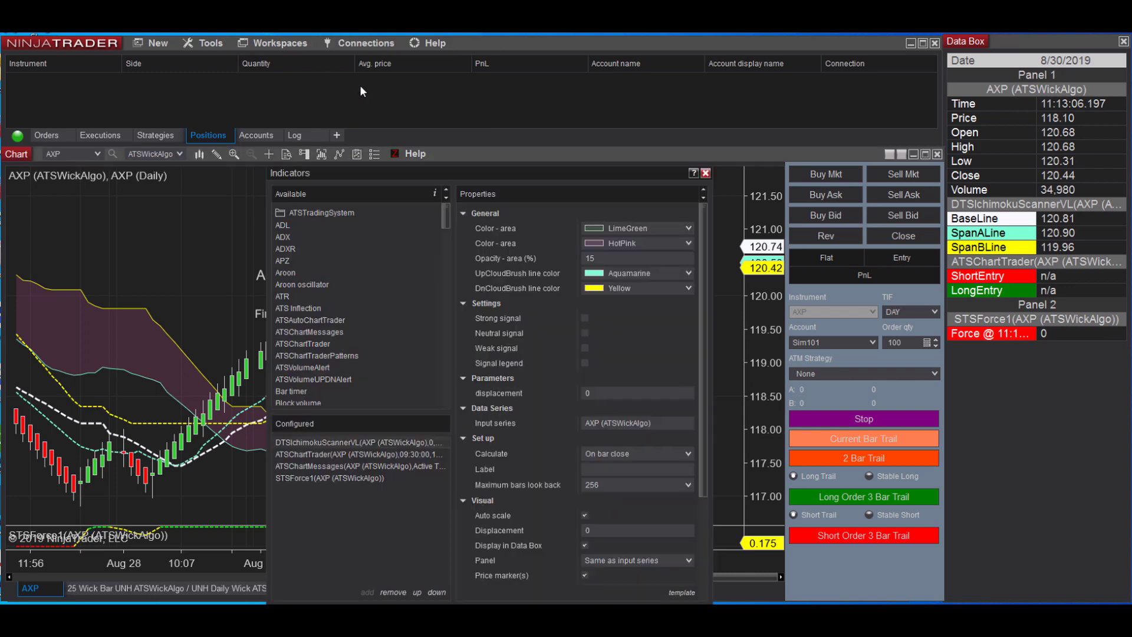
drag(366, 175, 371, 83)
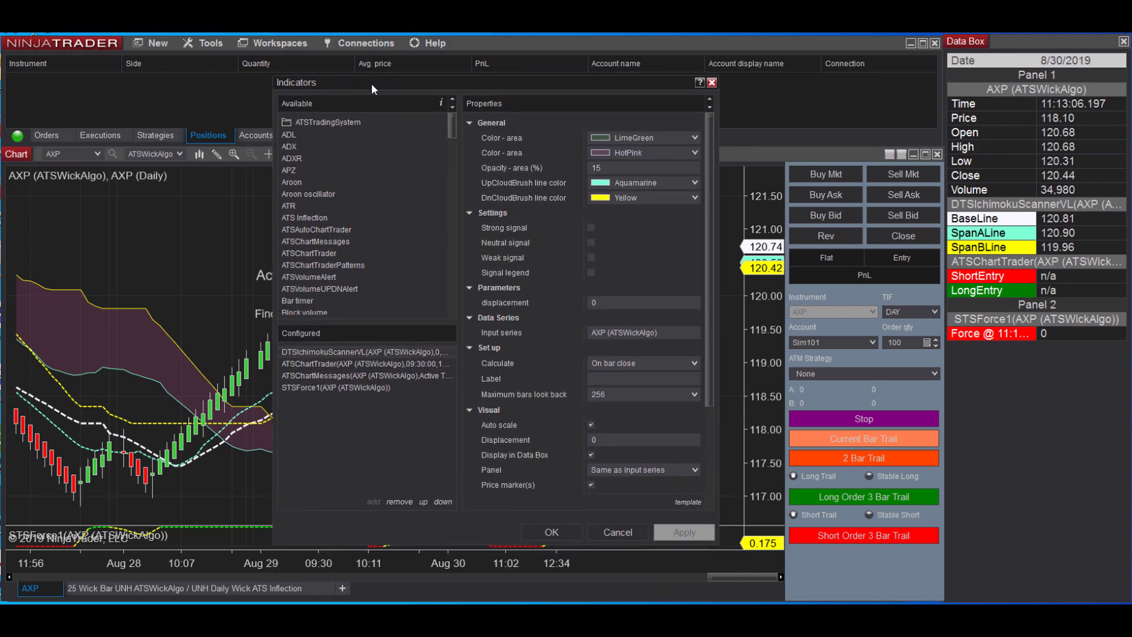
click(338, 123)
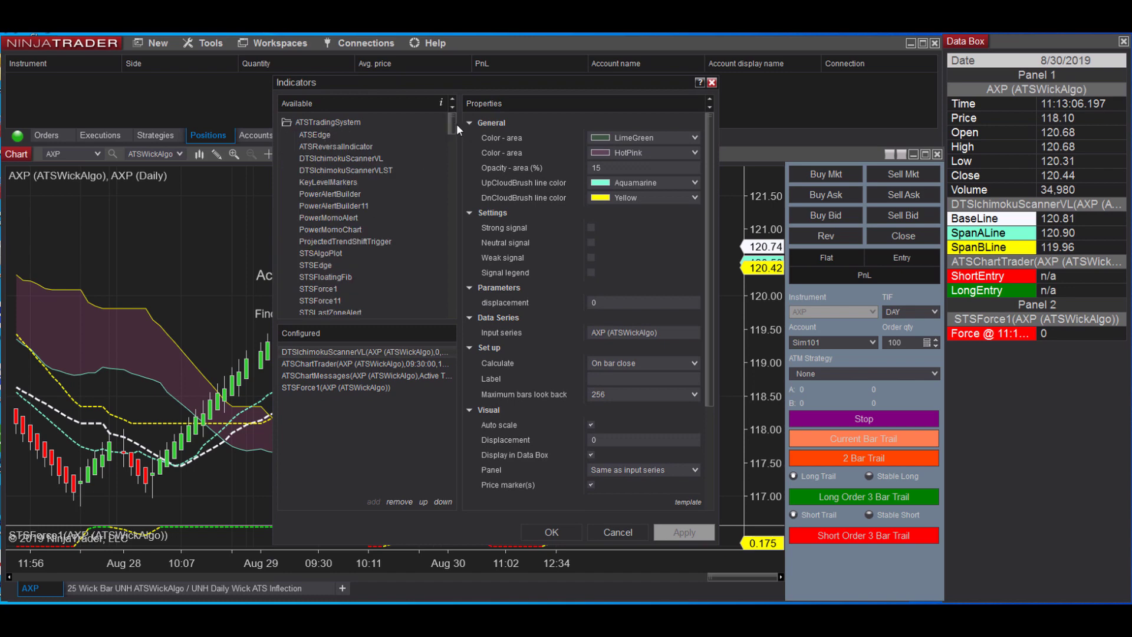
mouse_move(457, 124)
mouse_down()
mouse_move(456, 138)
mouse_move(455, 121)
mouse_up()
click(336, 122)
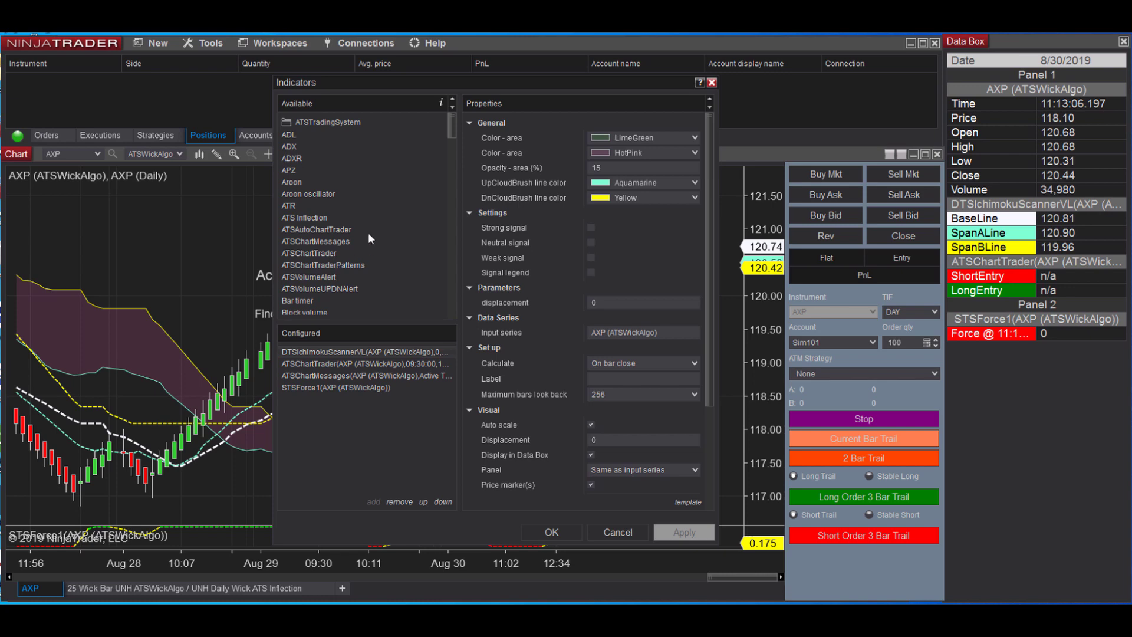
click(618, 532)
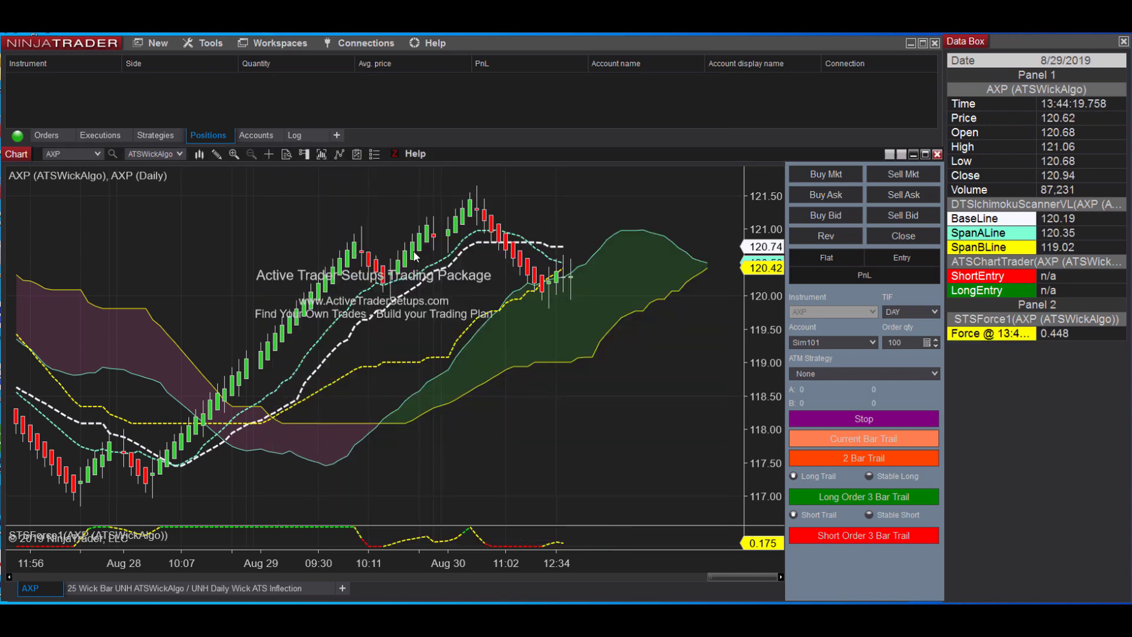
Check the list of saved workspaces, and switch to File Explorer to view the templates folder inside Documents > NinjaTrader 8
click(292, 44)
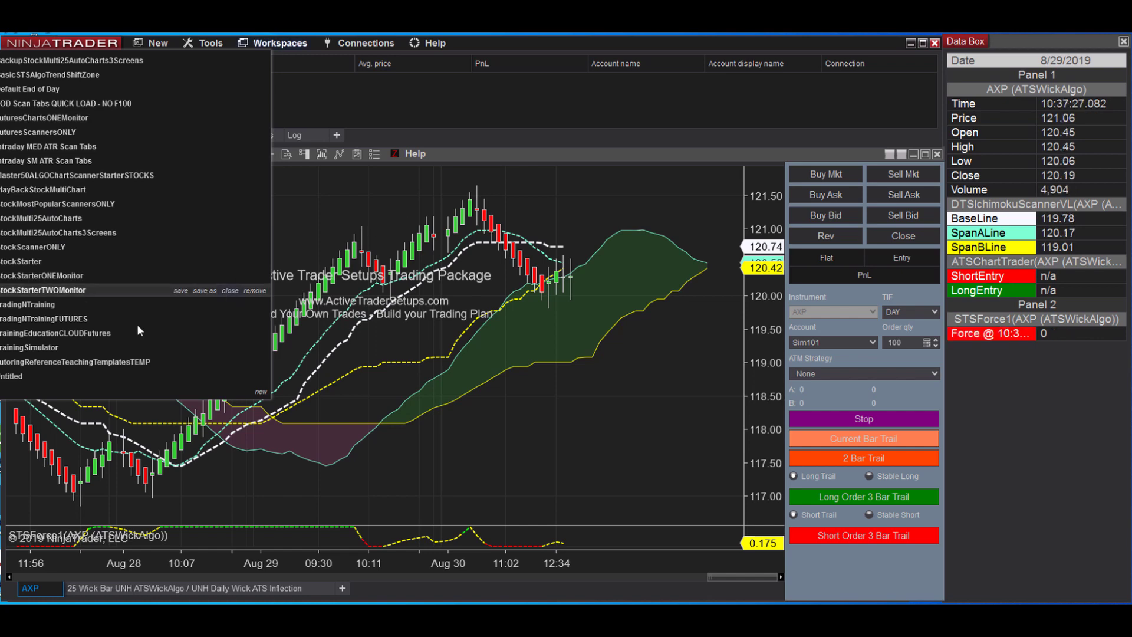
click(357, 205)
key(alt+Tab)
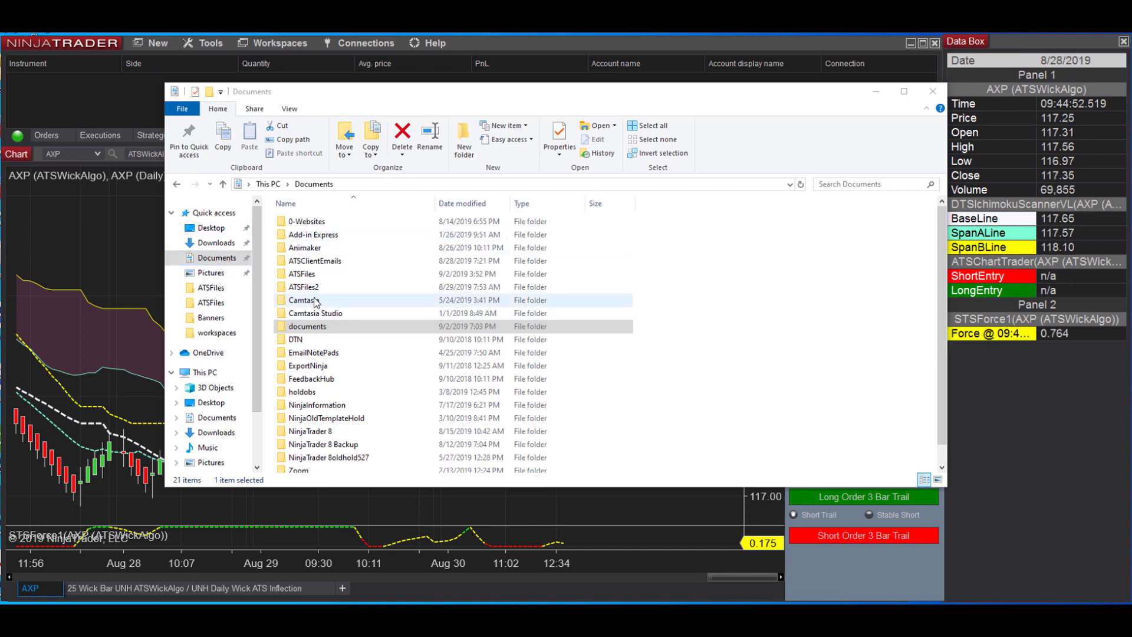
double_click(305, 435)
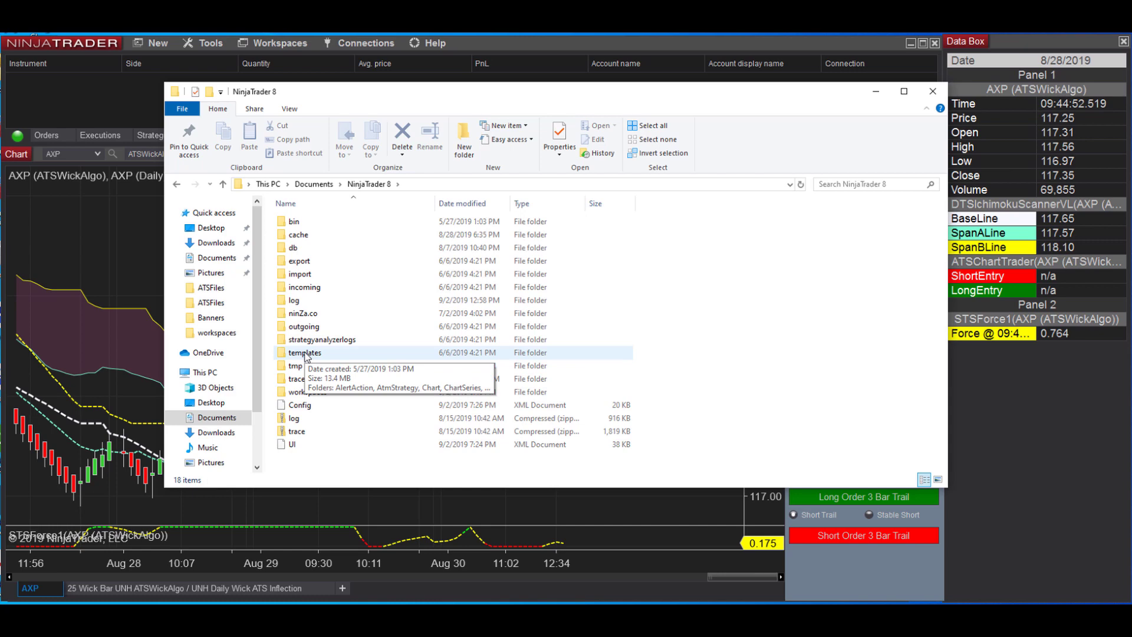
double_click(305, 354)
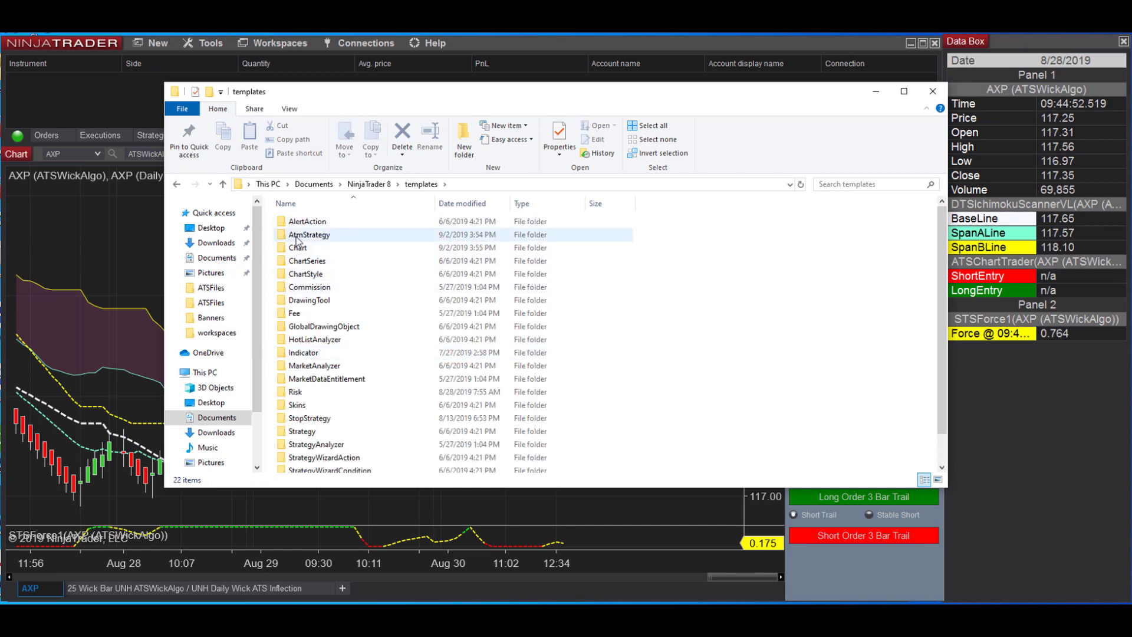
click(223, 184)
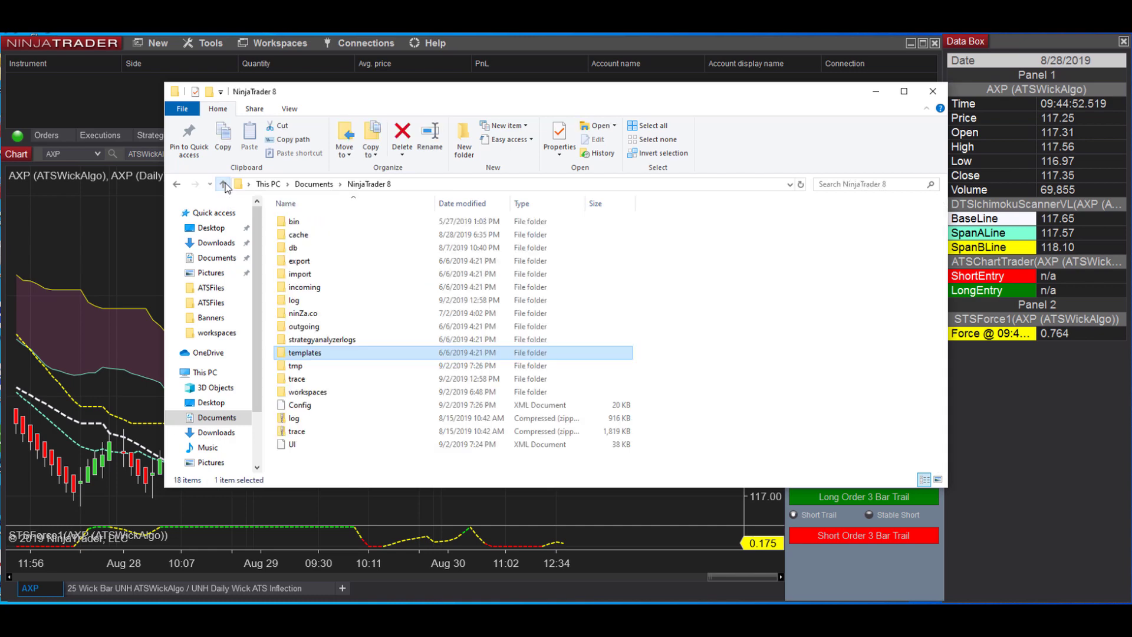
Open FUTURES in the NinjaTrader 8 workspaces folder, widen the Name column, and view its FuturesBackup subfolder
double_click(298, 393)
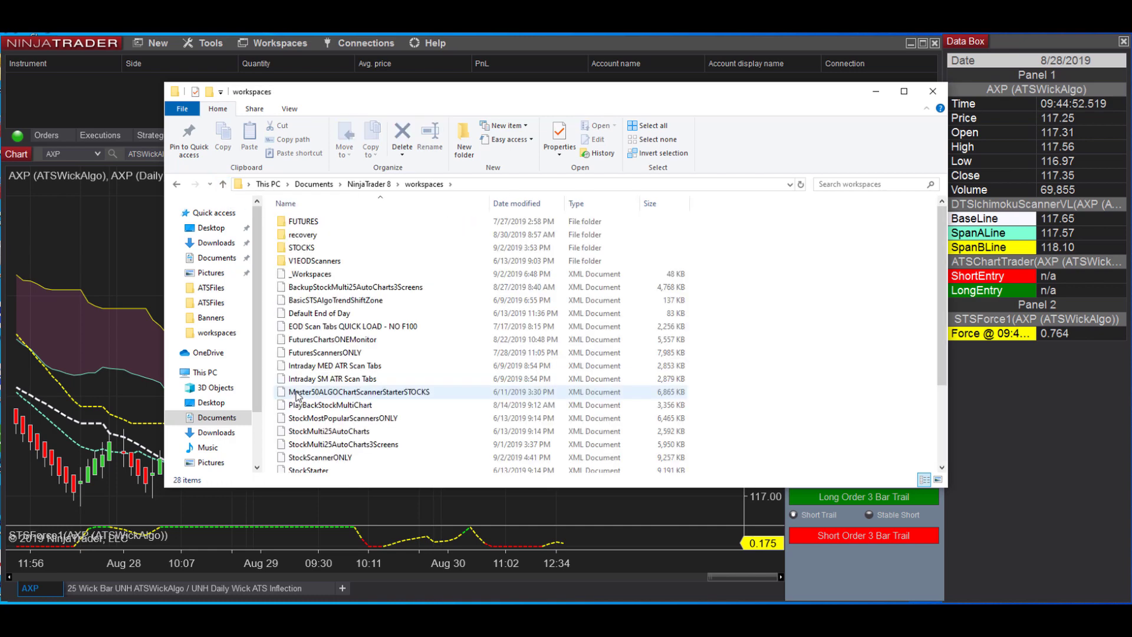
double_click(295, 223)
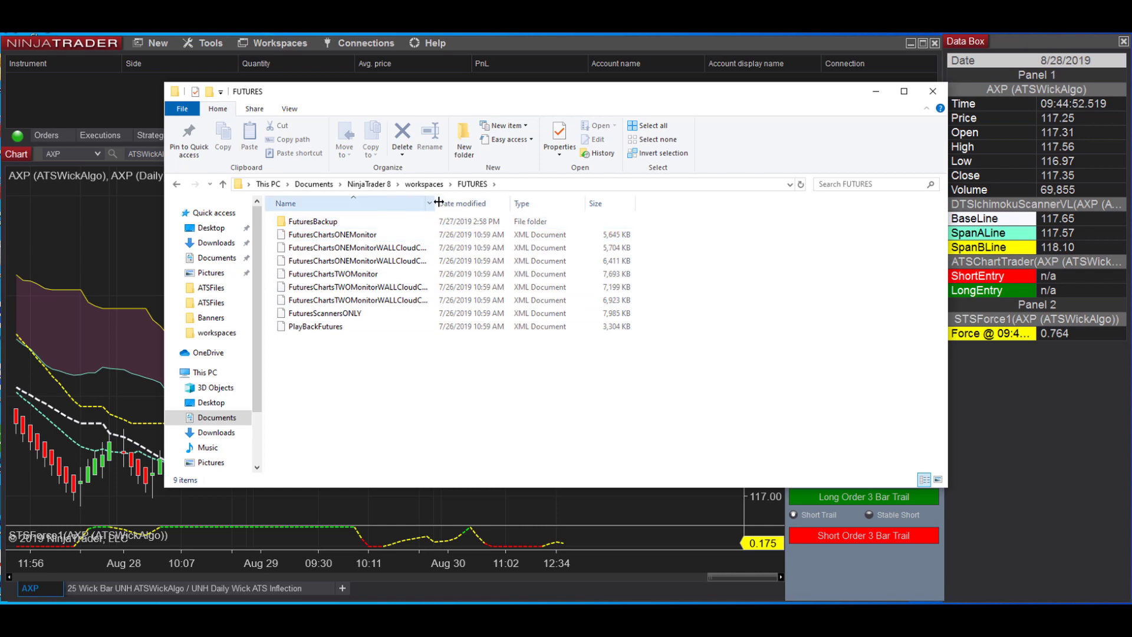
drag(436, 203, 492, 206)
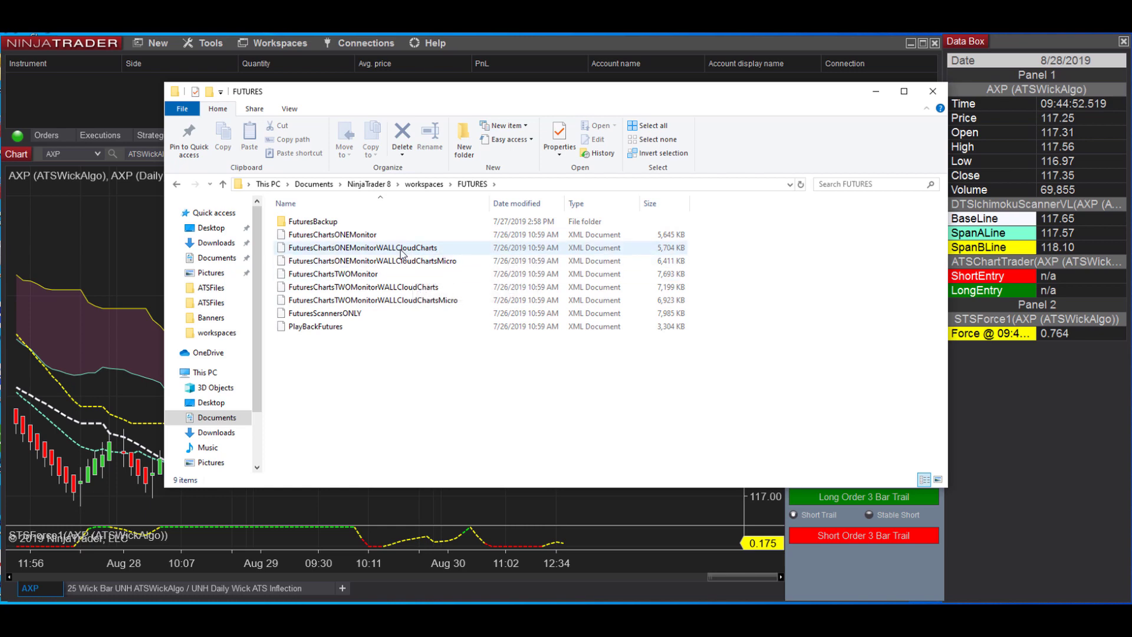
double_click(308, 222)
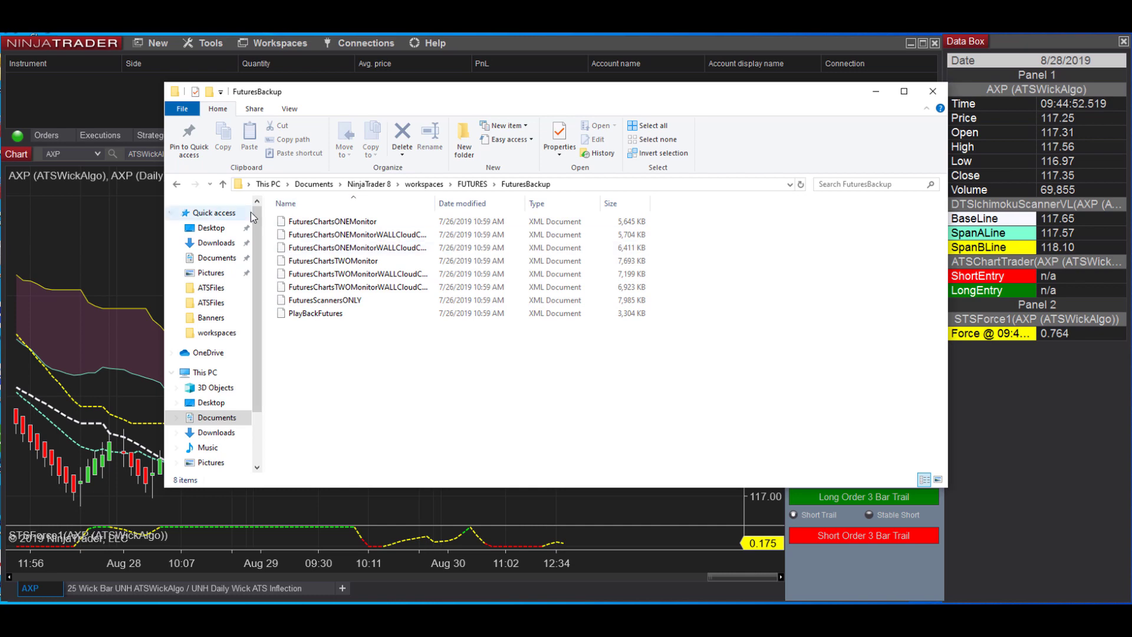
click(223, 185)
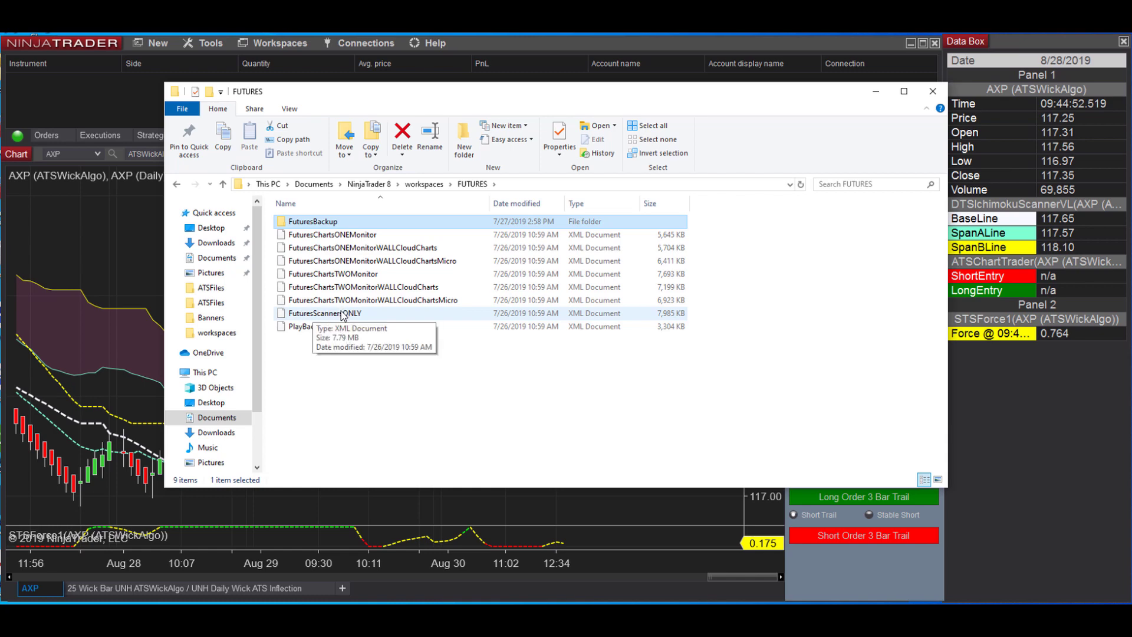
Return to the workspaces folder, view the files in STOCKS, and open its ATSMasterBackups subfolder
click(225, 184)
click(298, 248)
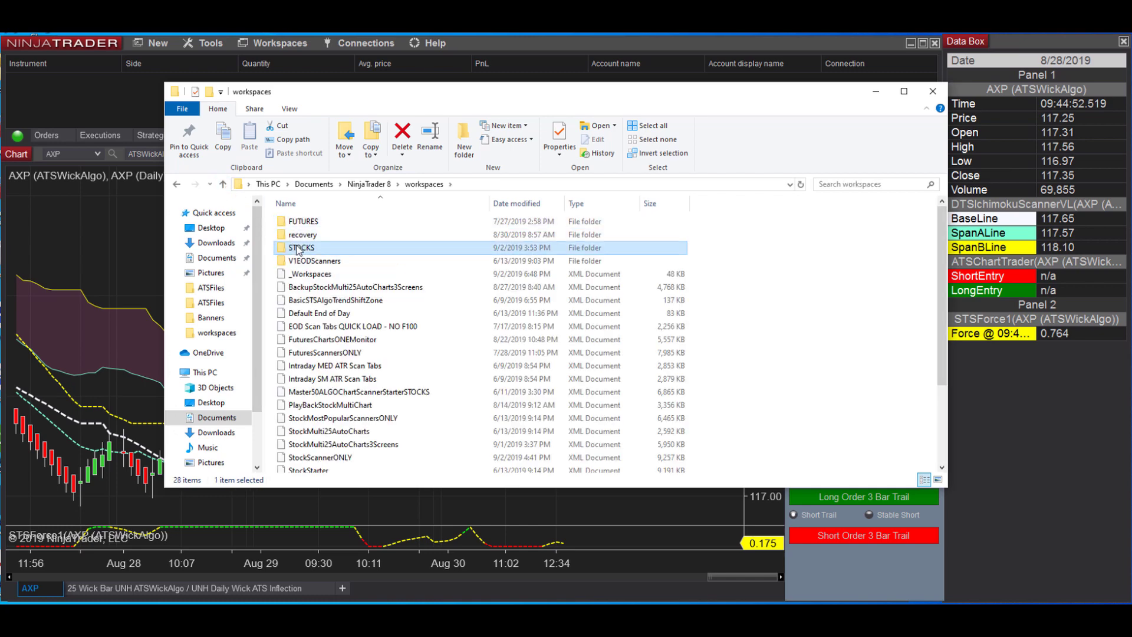
double_click(298, 249)
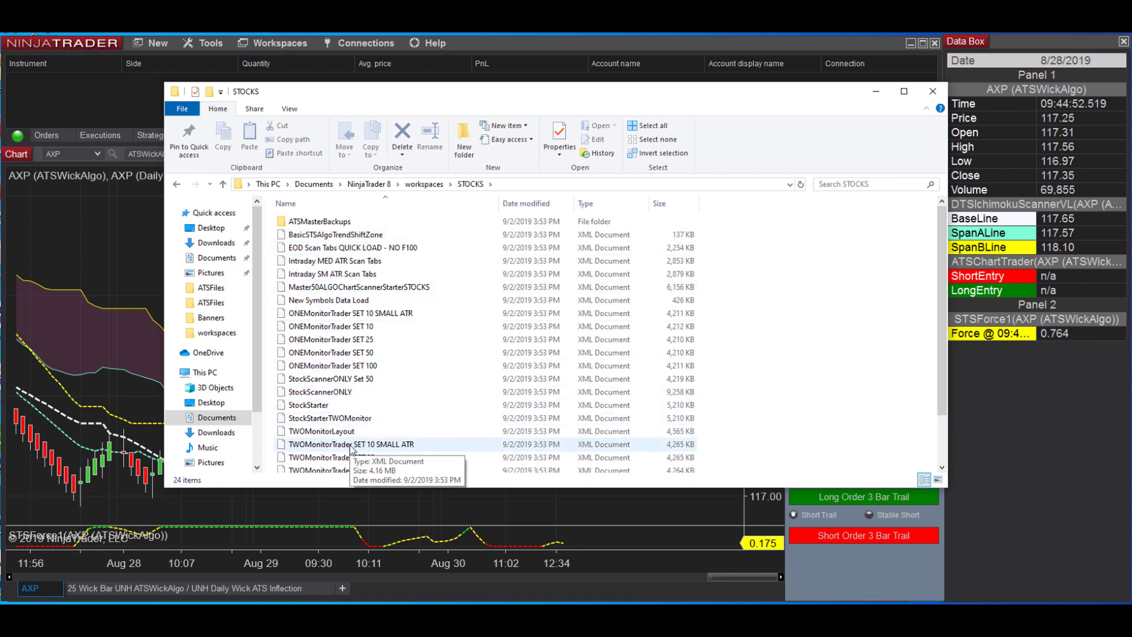
double_click(309, 222)
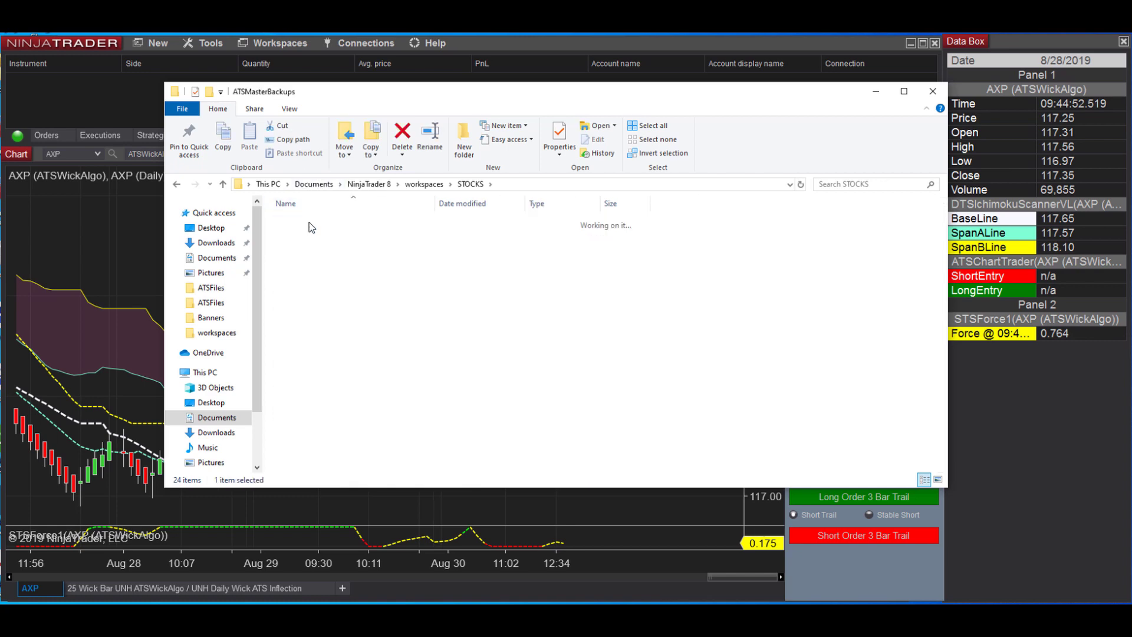
Return to the STOCKS folder, look through its workspace files, and select New Symbols Data Load
click(223, 185)
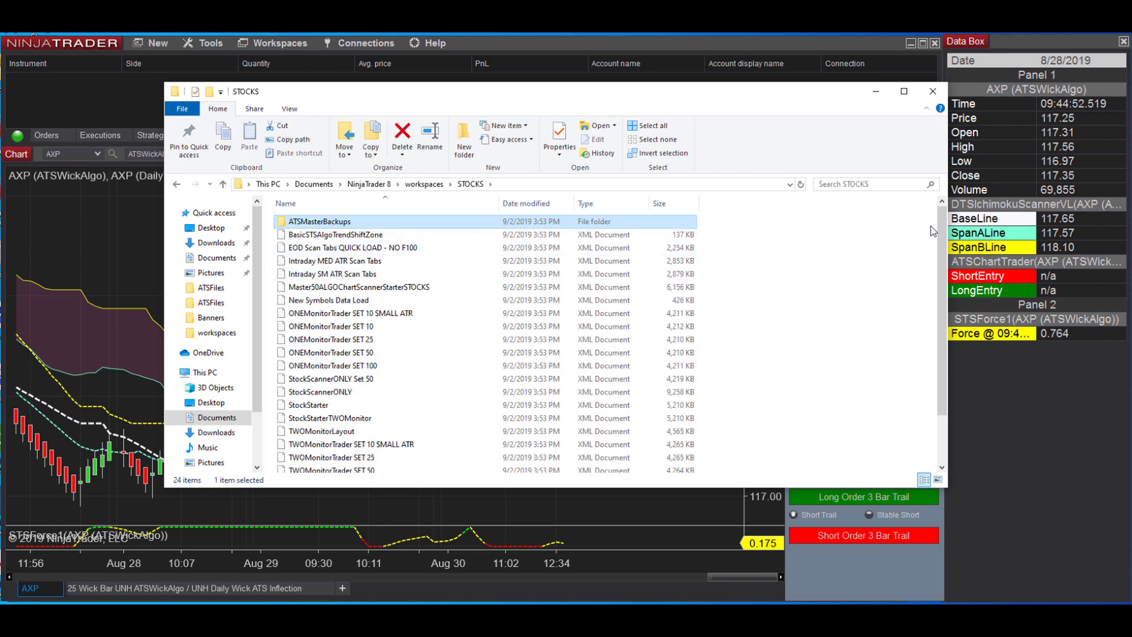
scroll(940, 221, down, 1)
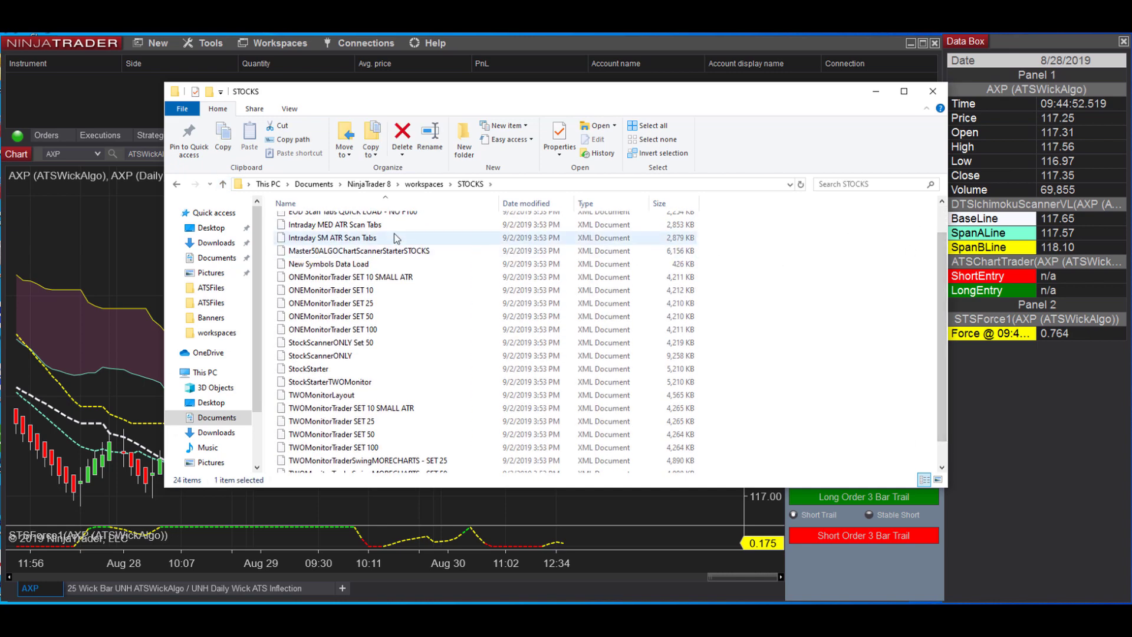
click(313, 267)
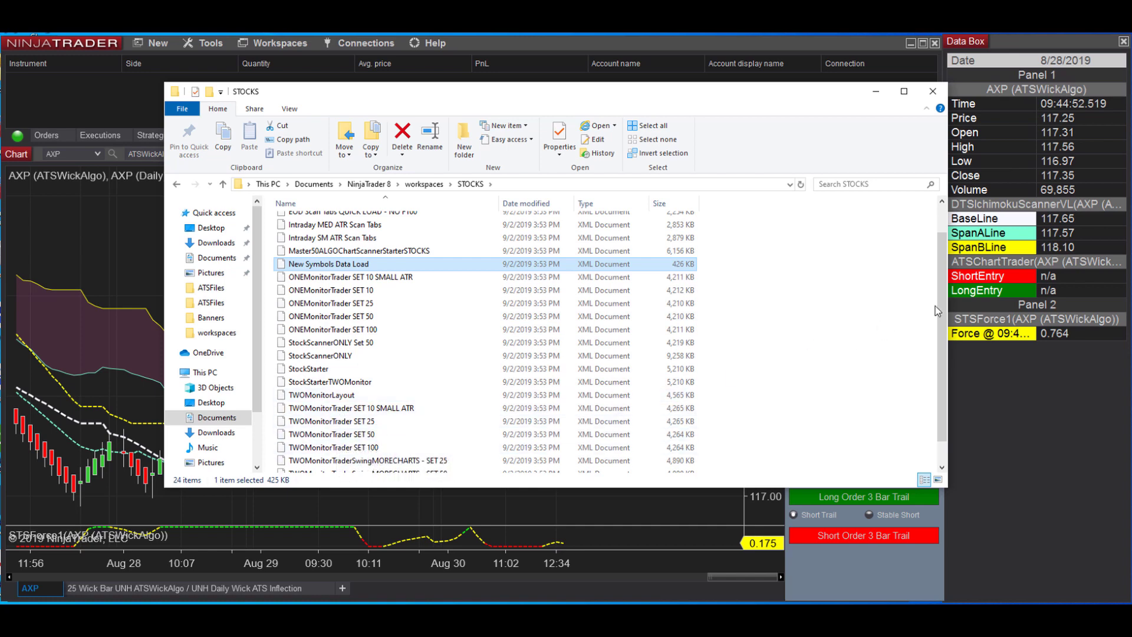
scroll(938, 311, down, 1)
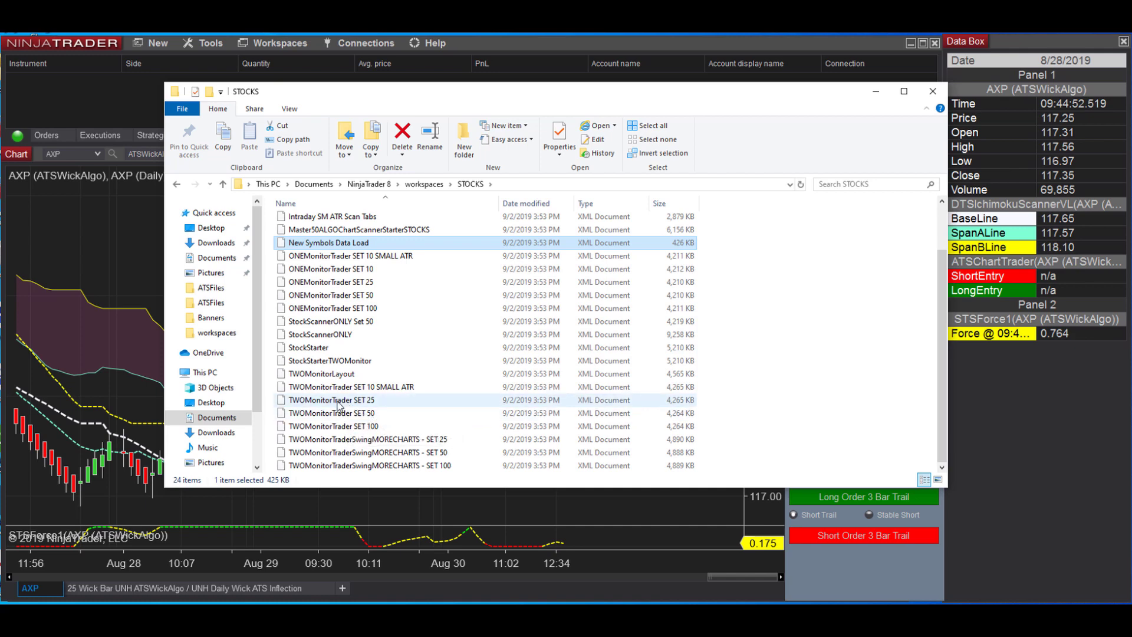
Select New Symbols Data Load, StockScannerONLY and TWOMonitorTrader SET 25 together and show the file commands for copying them
click(326, 244)
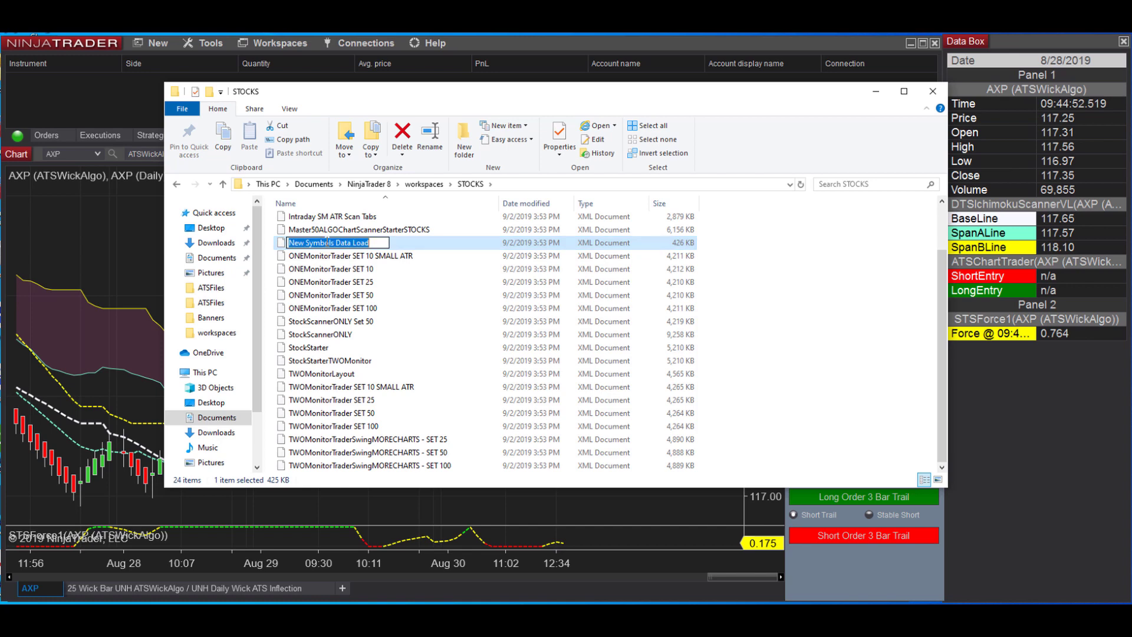
ctrl+click(317, 323)
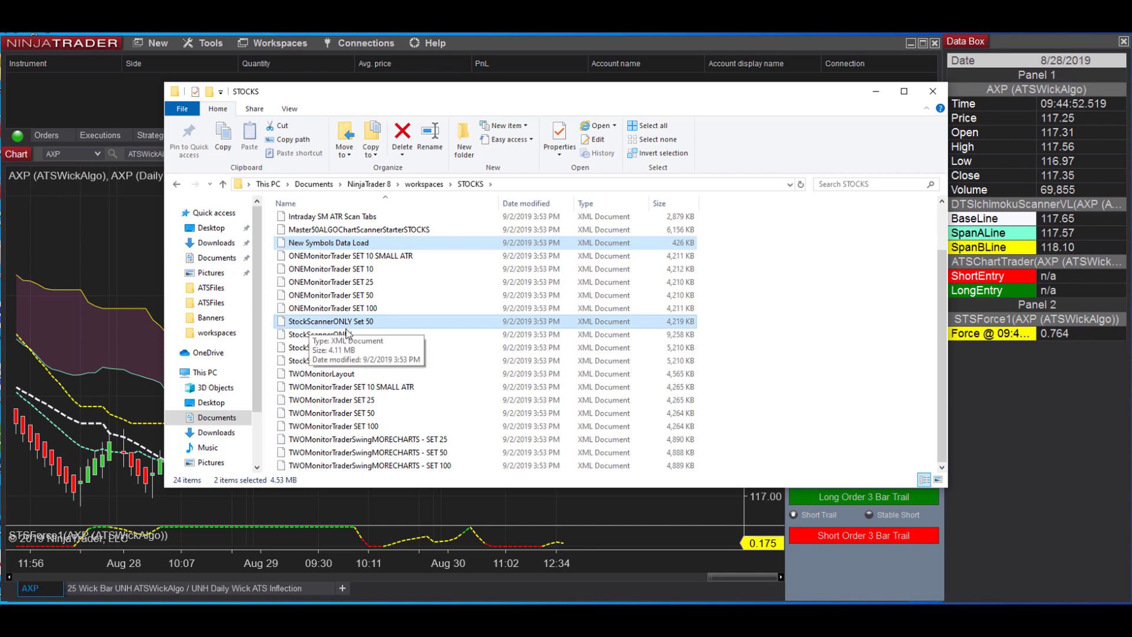
ctrl+click(321, 322)
ctrl+click(319, 337)
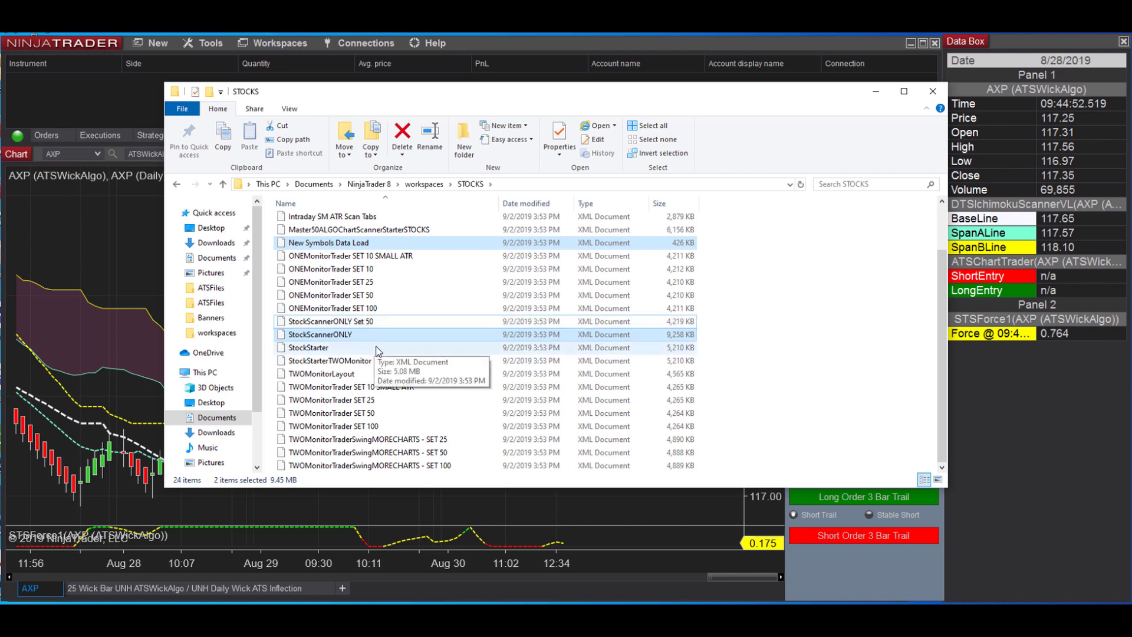
right_click(309, 404)
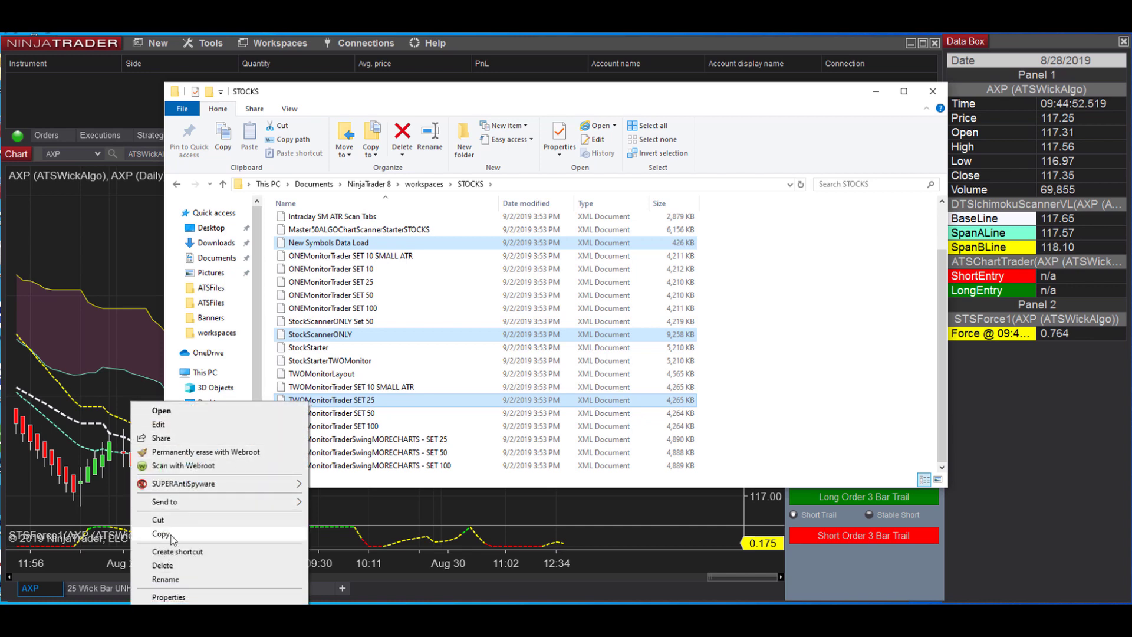
Go up to the workspaces folder, check where Paste is offered, dismiss the commands, and close File Explorer
click(224, 184)
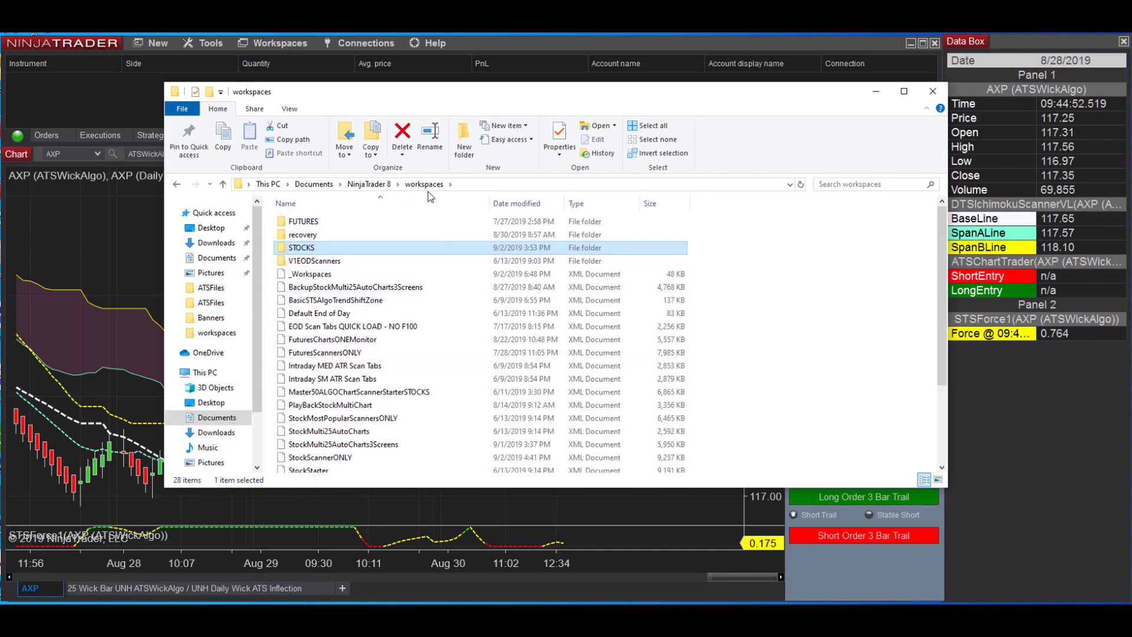
right_click(809, 378)
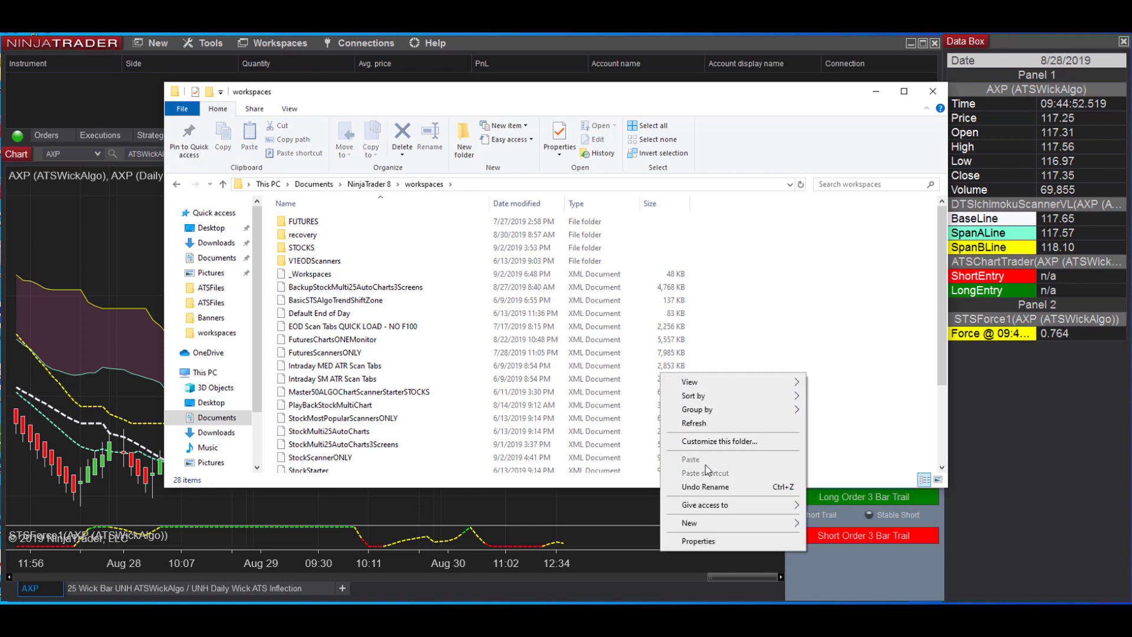
click(813, 298)
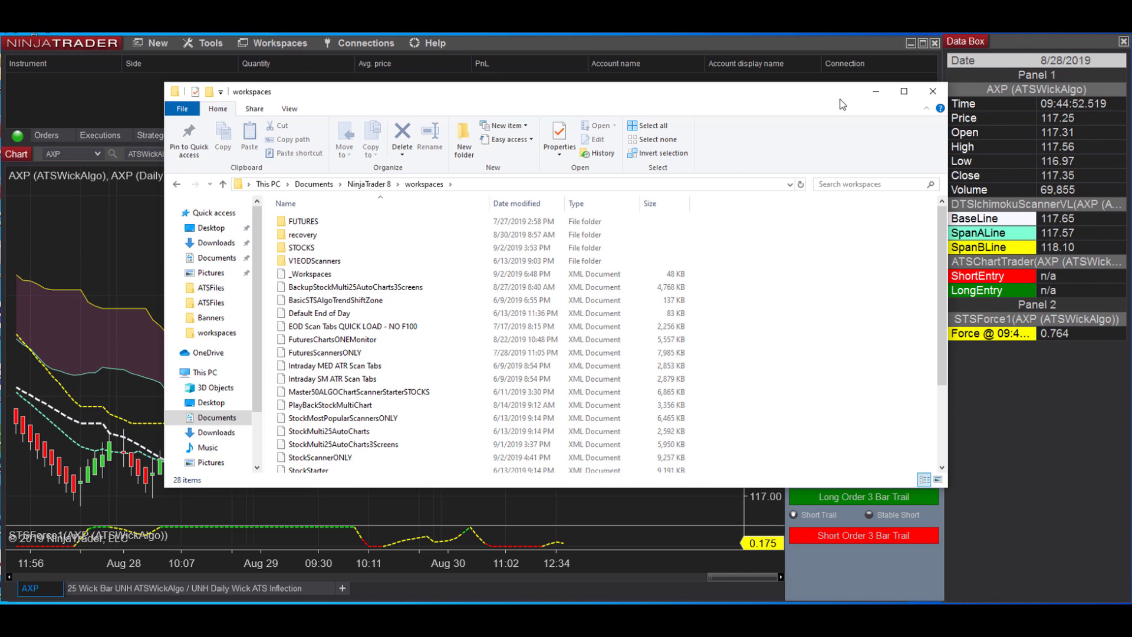
click(932, 91)
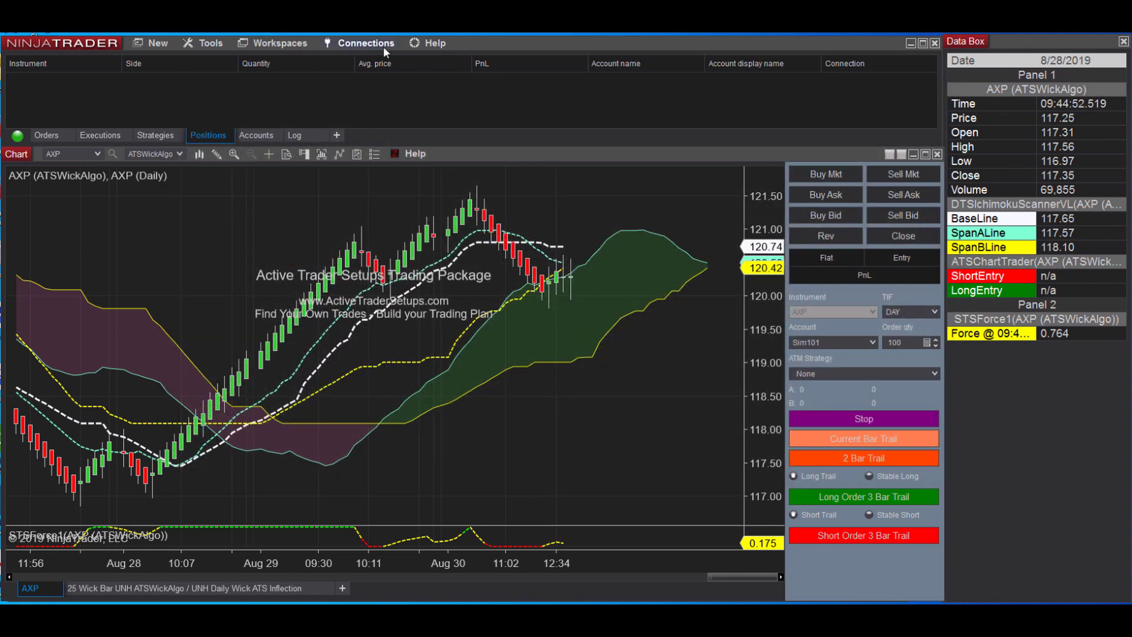
Check the list of saved workspaces in NinjaTrader and open the New Symbols Data Load workspace
click(307, 42)
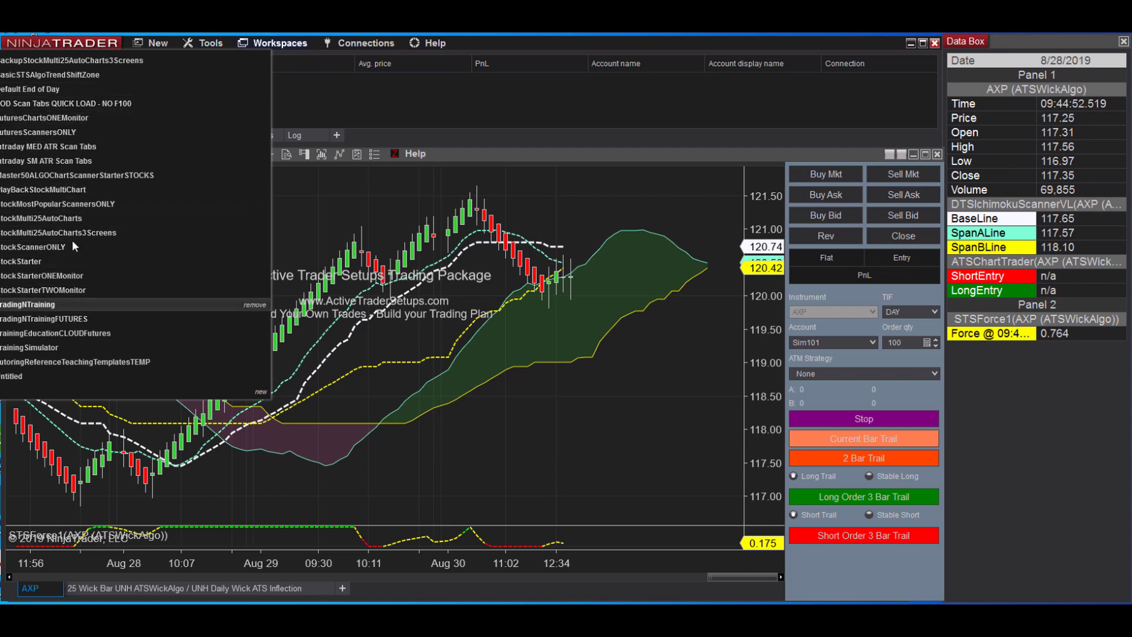
click(252, 201)
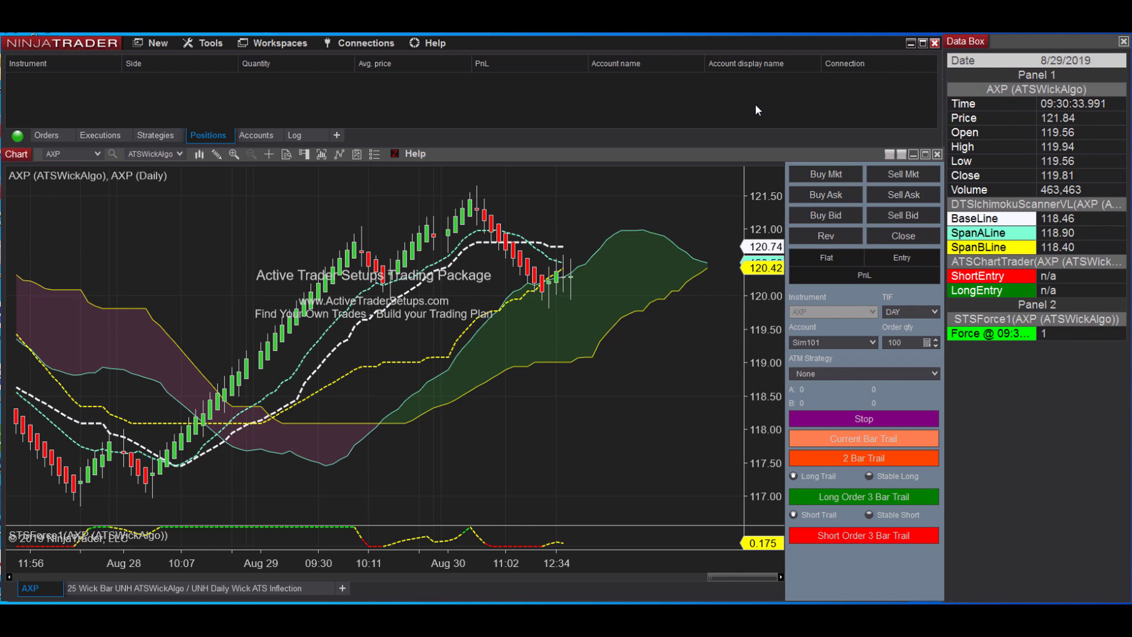
click(288, 42)
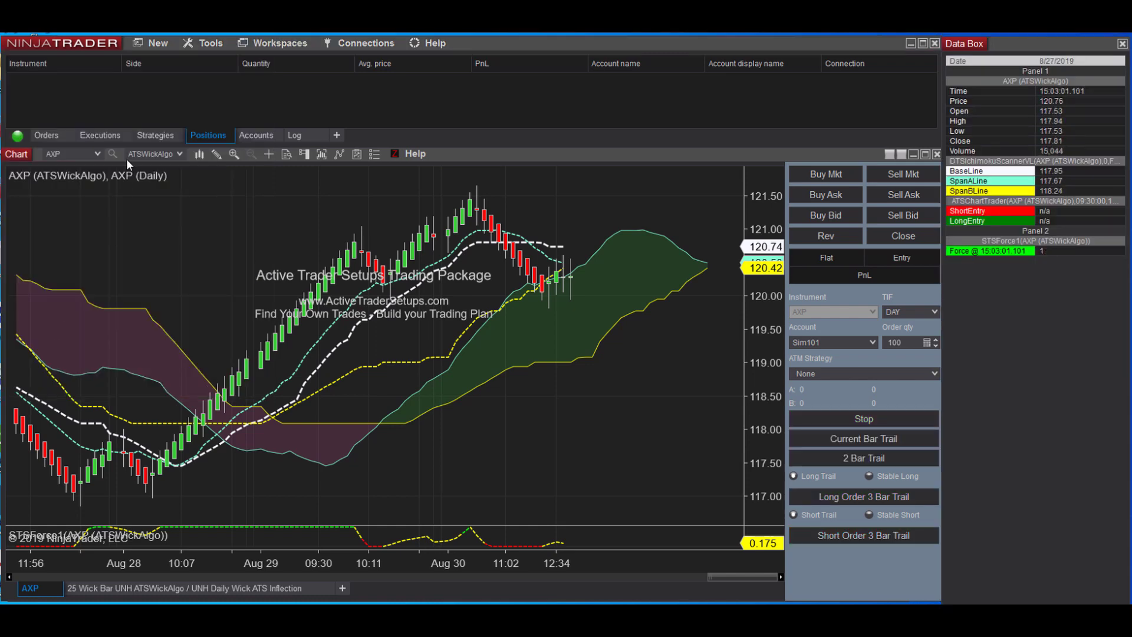
click(269, 48)
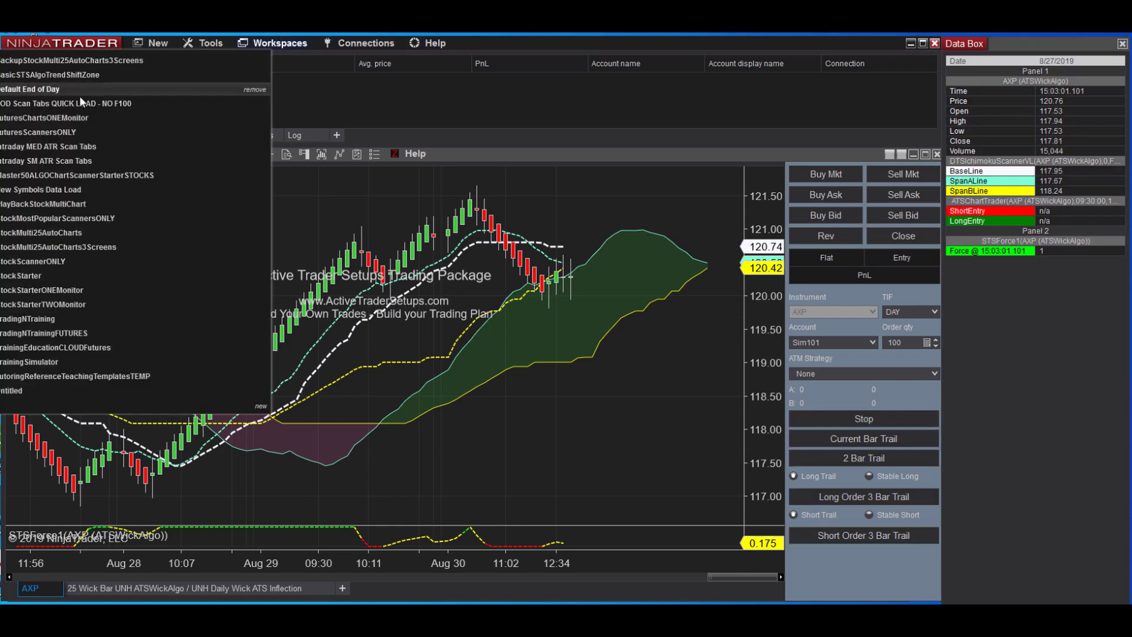
click(12, 197)
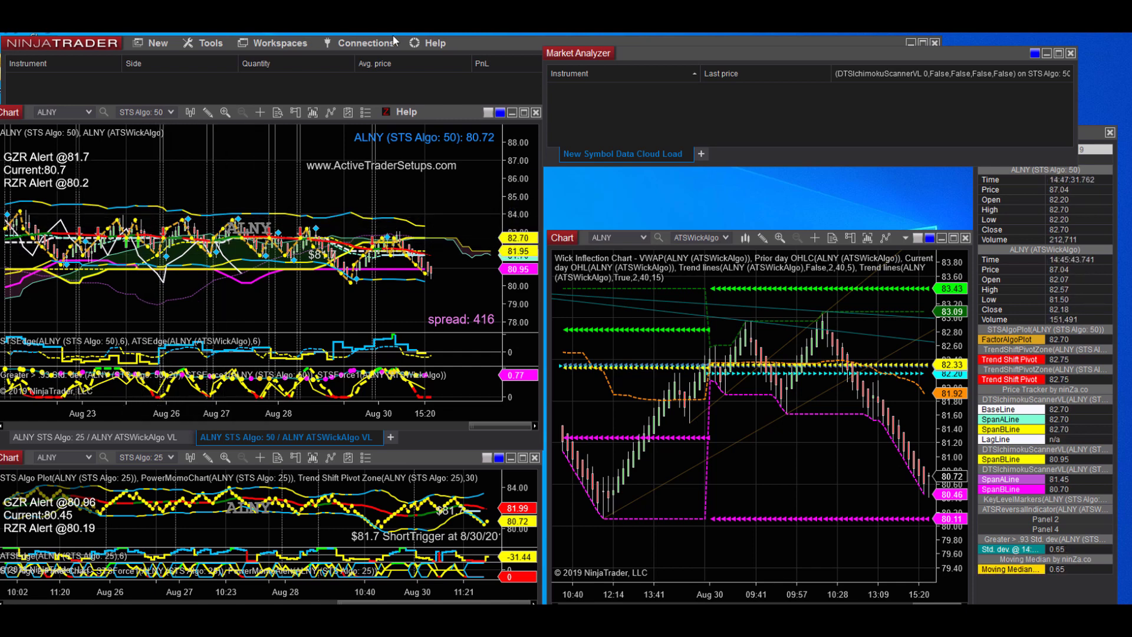
Bring the Control Center forward, review the data connections and their configuration dialog, and cancel without changes
click(472, 47)
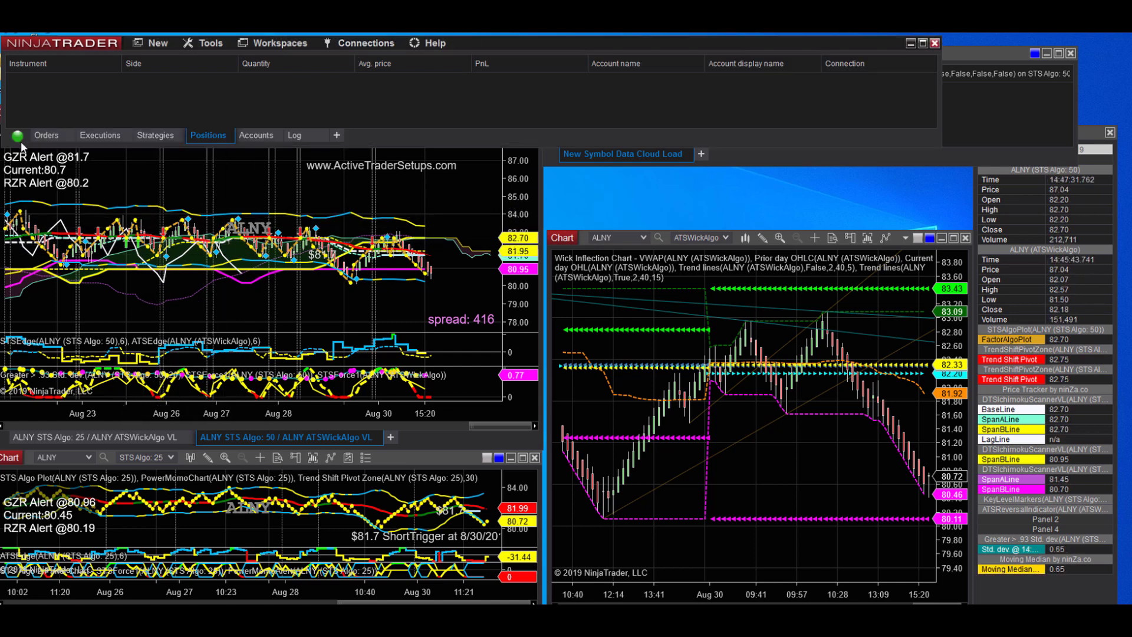
click(357, 46)
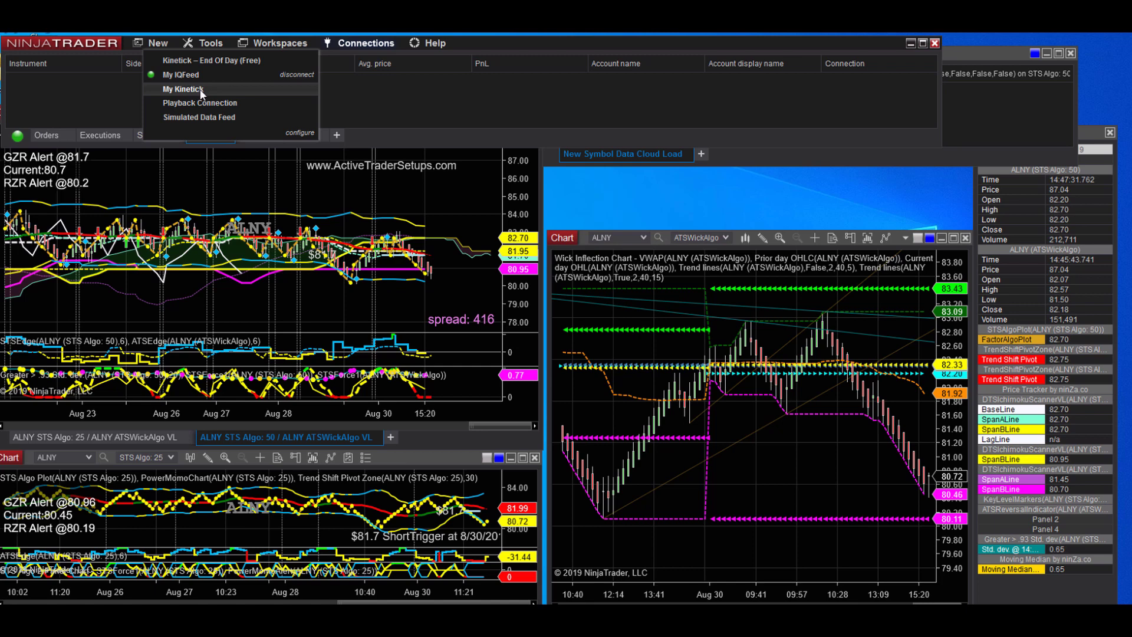
mouse_move(358, 46)
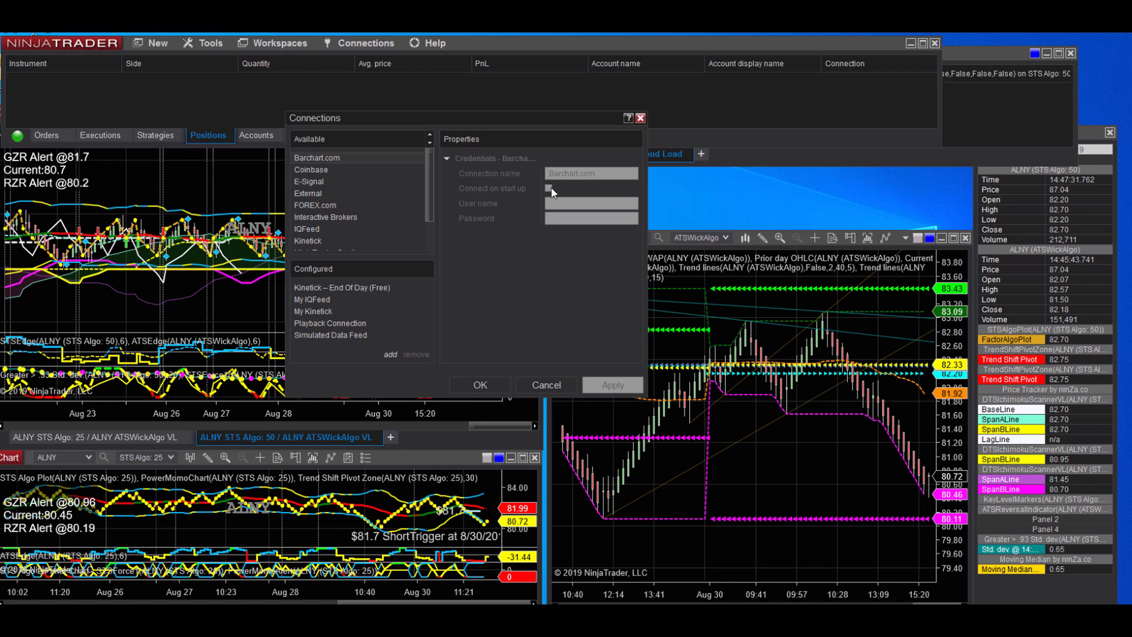
click(557, 385)
click(359, 46)
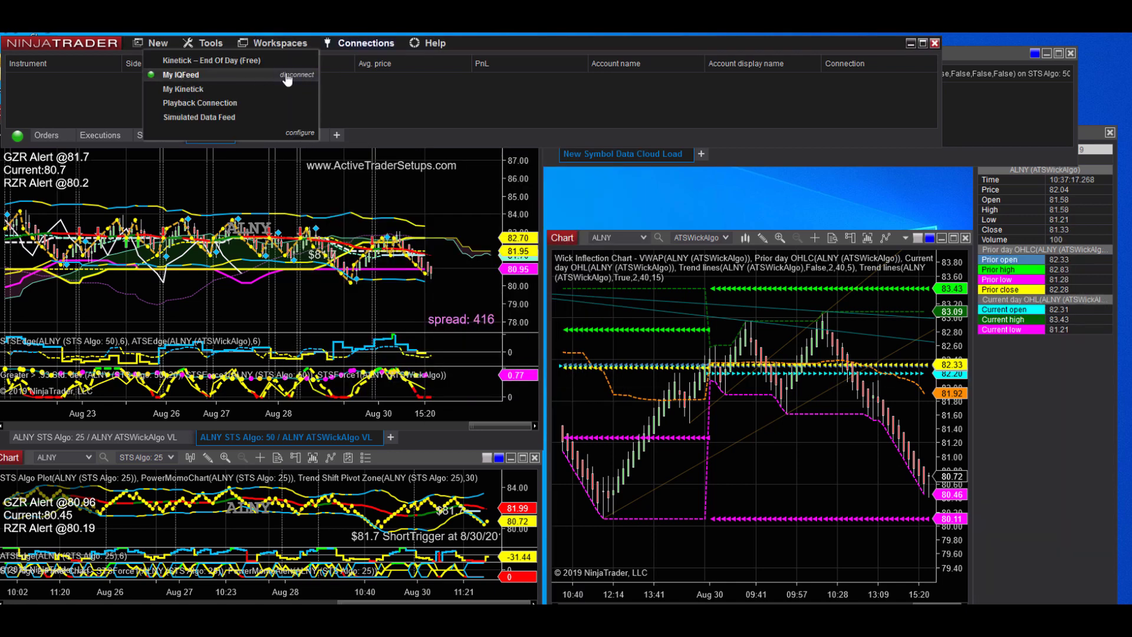
click(409, 163)
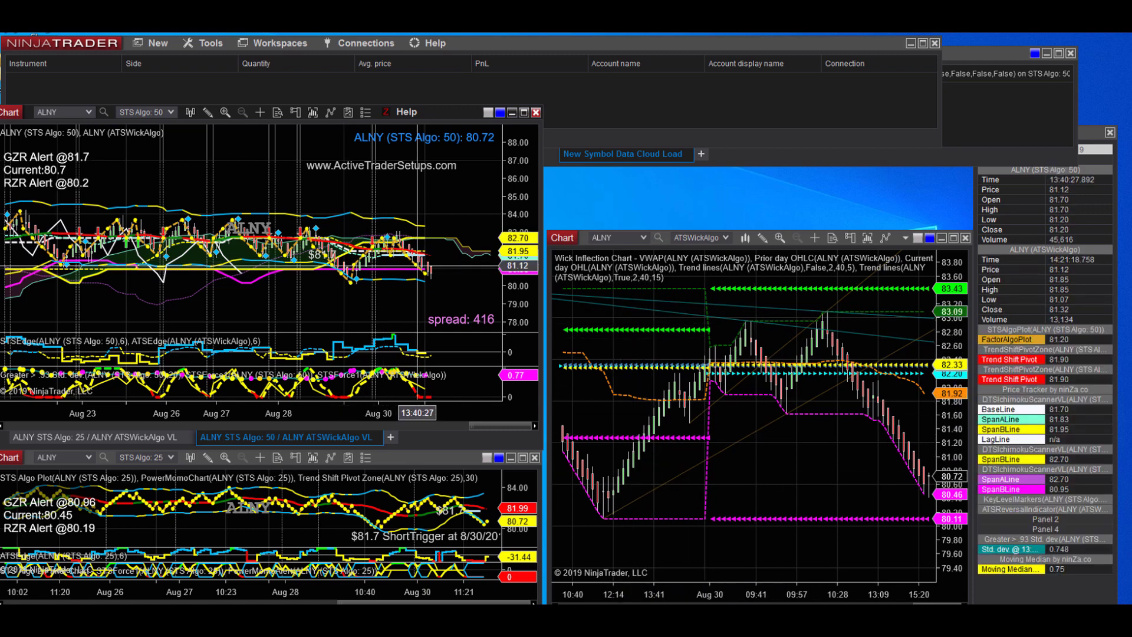
Add the entire TradeListCore instrument list to the Market Analyzer's New Symbol Data Cloud Load tab
click(641, 151)
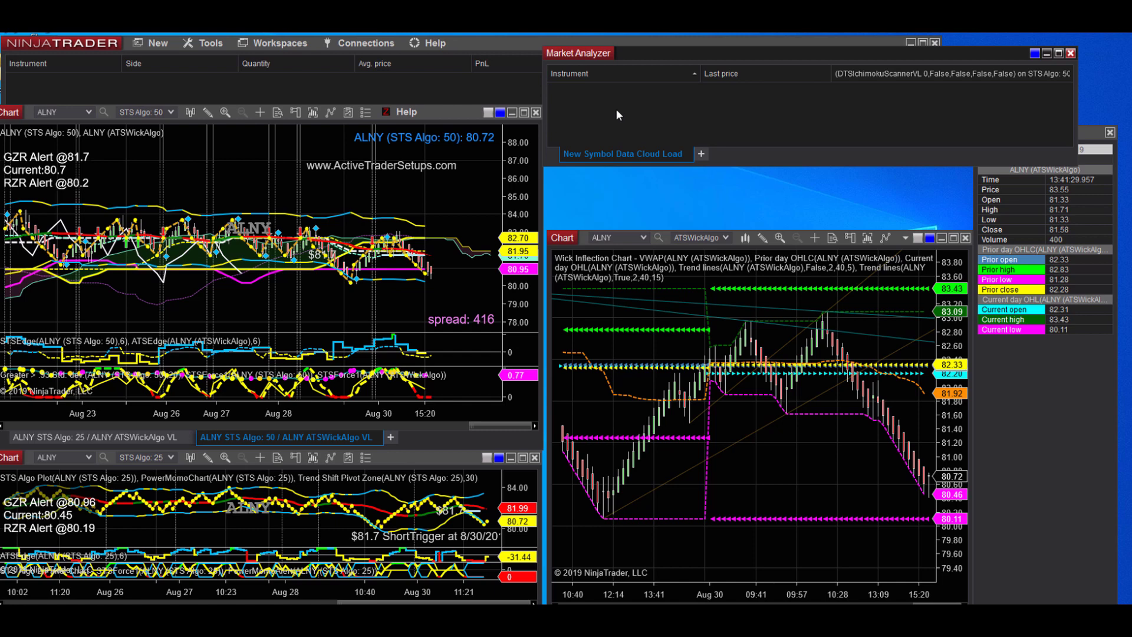
right_click(585, 111)
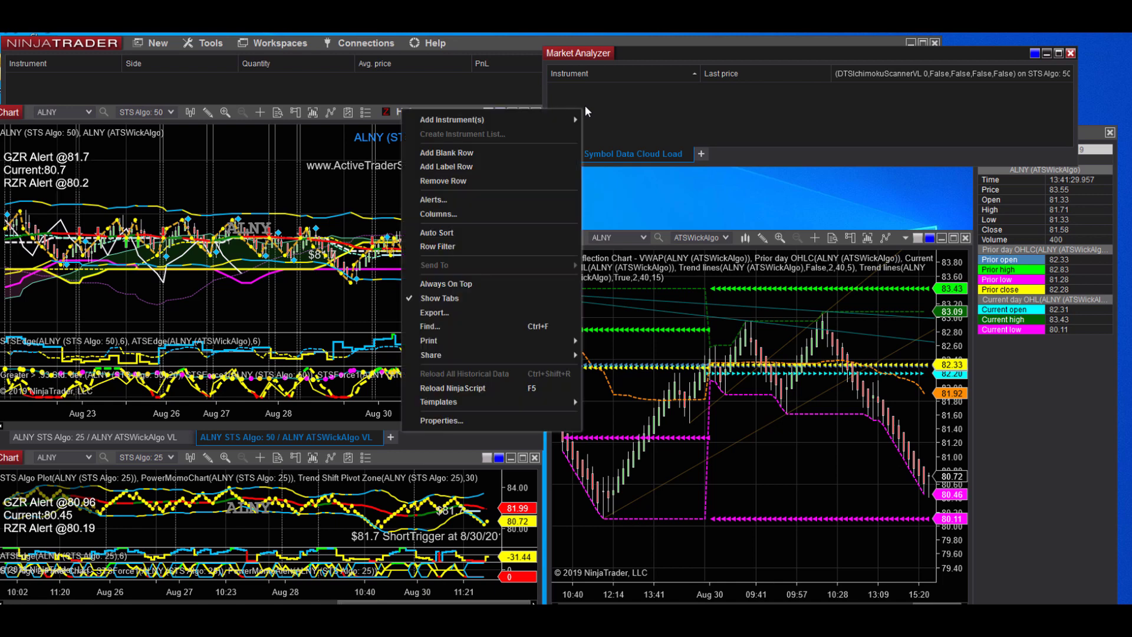
mouse_move(486, 122)
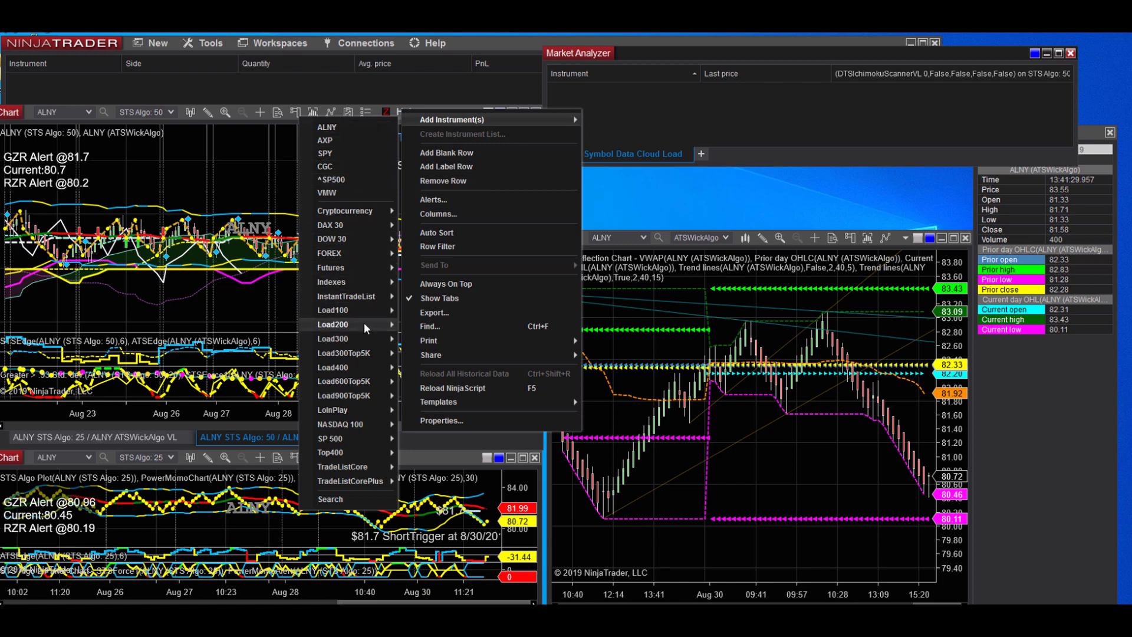
mouse_move(366, 368)
mouse_move(346, 426)
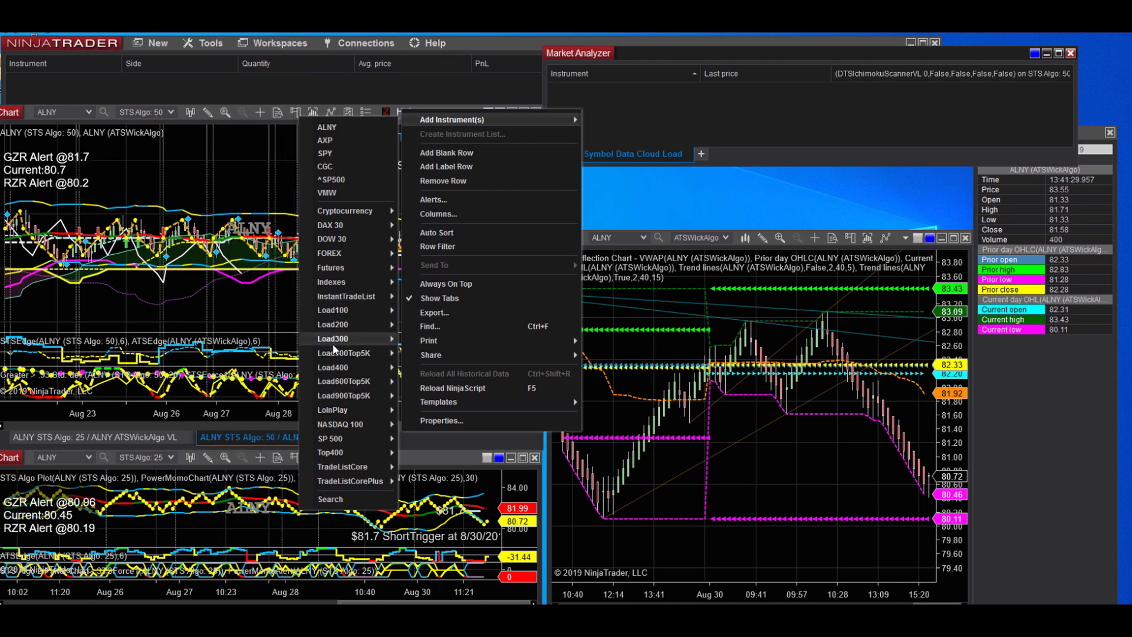
mouse_move(338, 308)
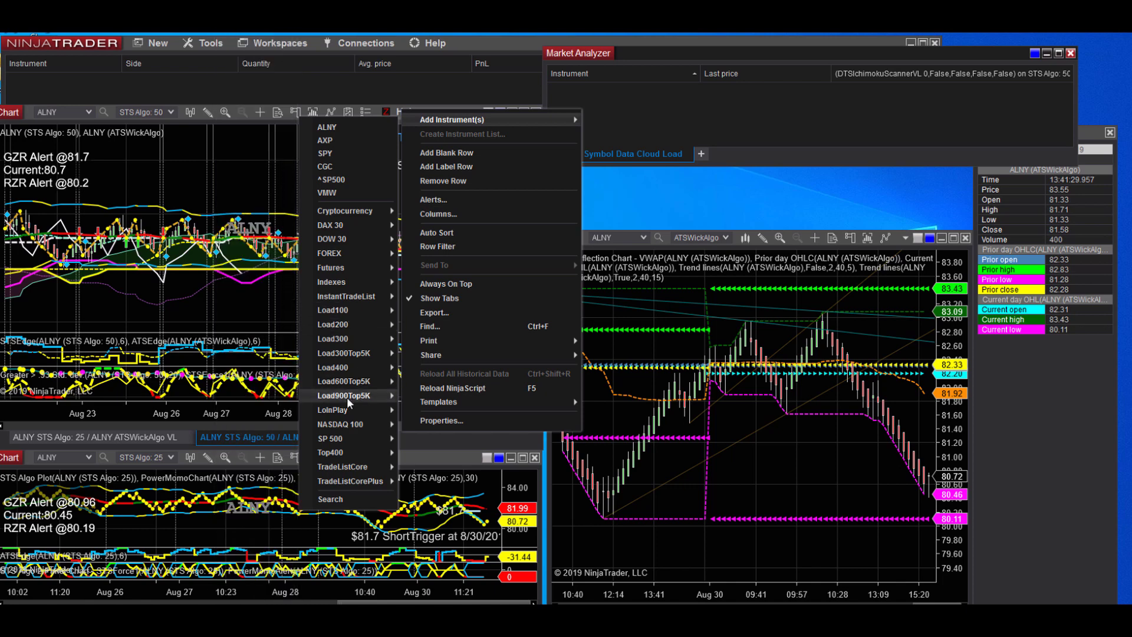
mouse_move(343, 468)
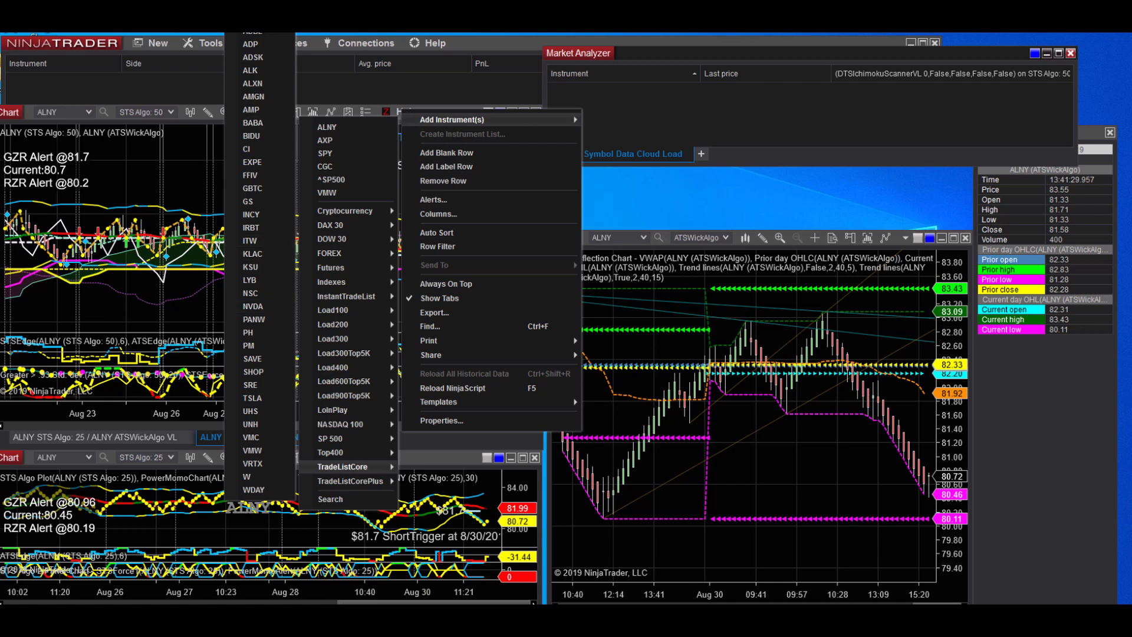
click(343, 467)
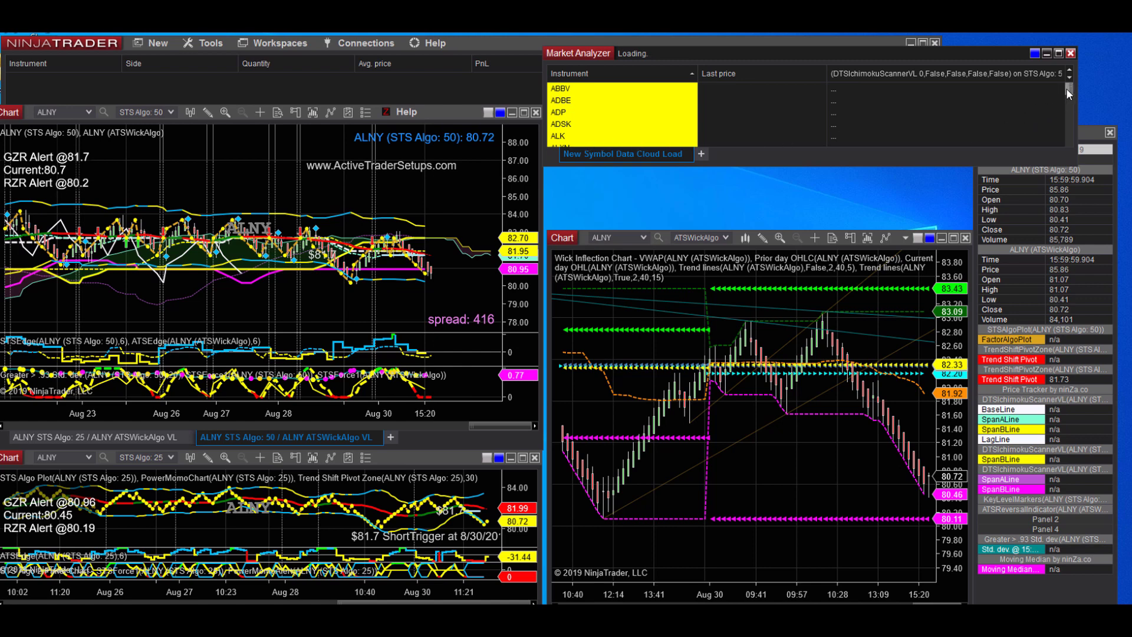
Switch the linked charts to EXPE and to ABBV from the Market Analyzer, and look through the other loaded instruments
drag(1067, 87, 1066, 106)
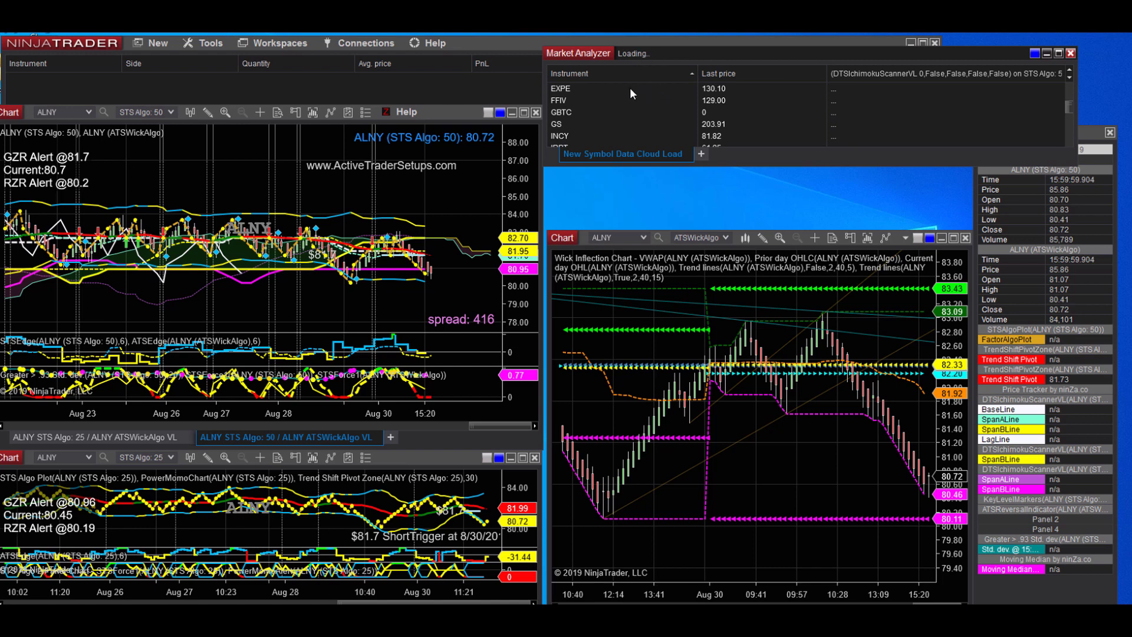
click(560, 90)
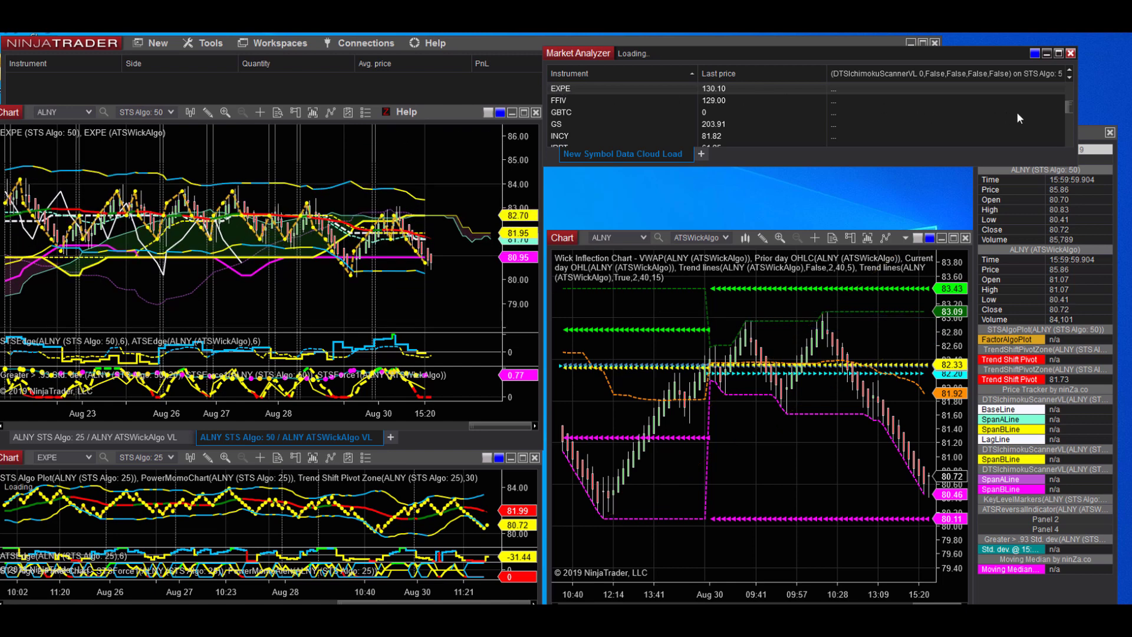
scroll(1071, 106, up, 10)
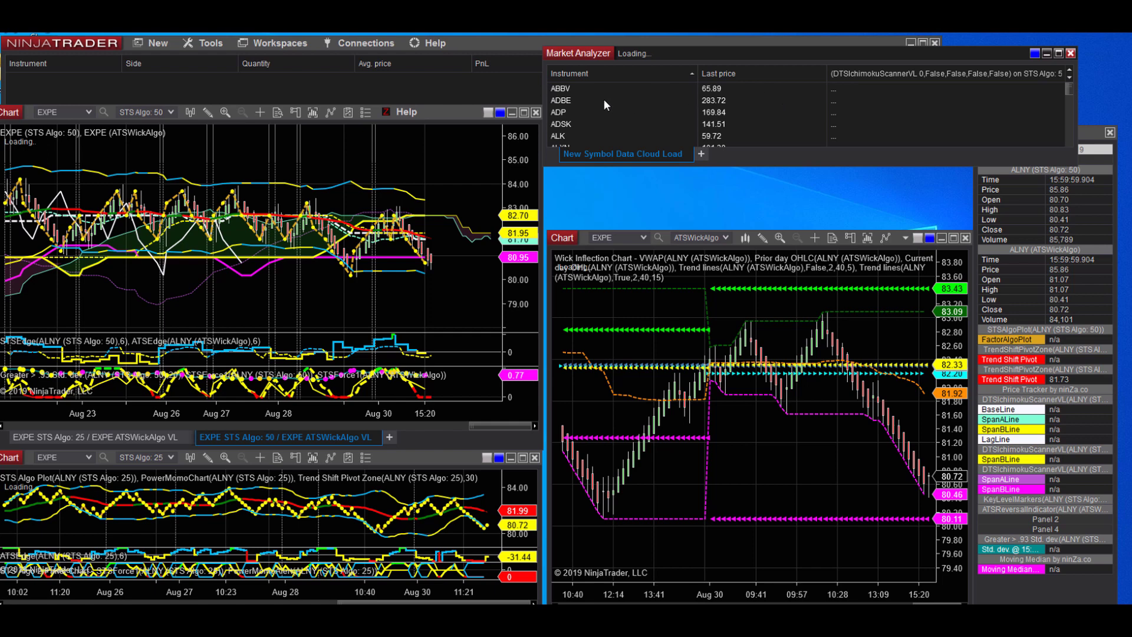
click(563, 92)
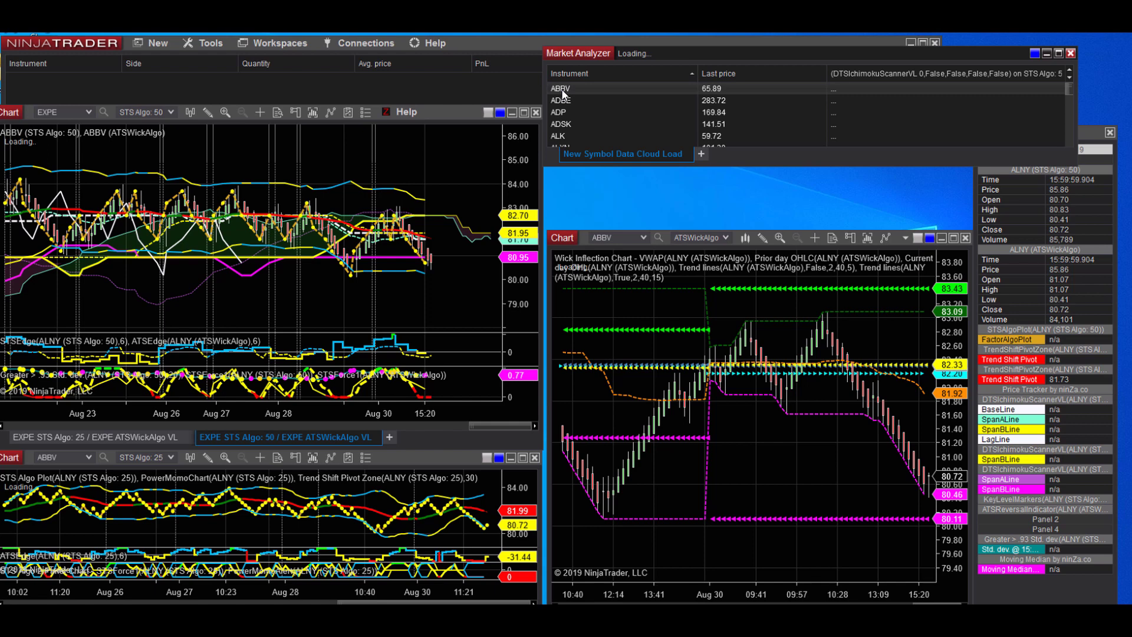
scroll(563, 93, down, 4)
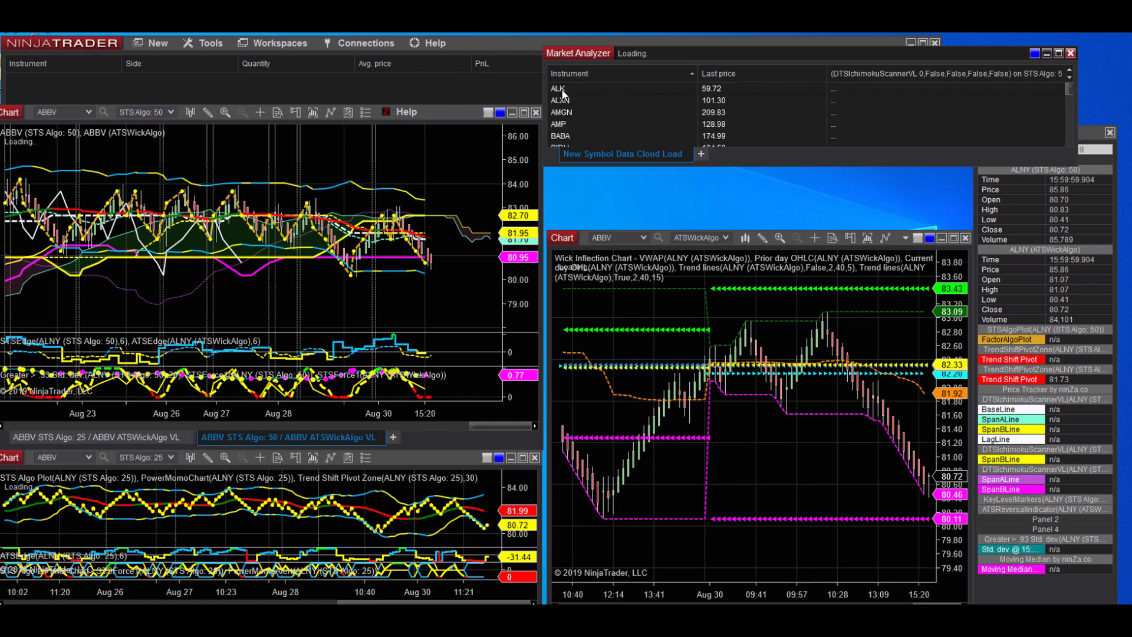
scroll(564, 93, down, 2)
scroll(563, 92, down, 2)
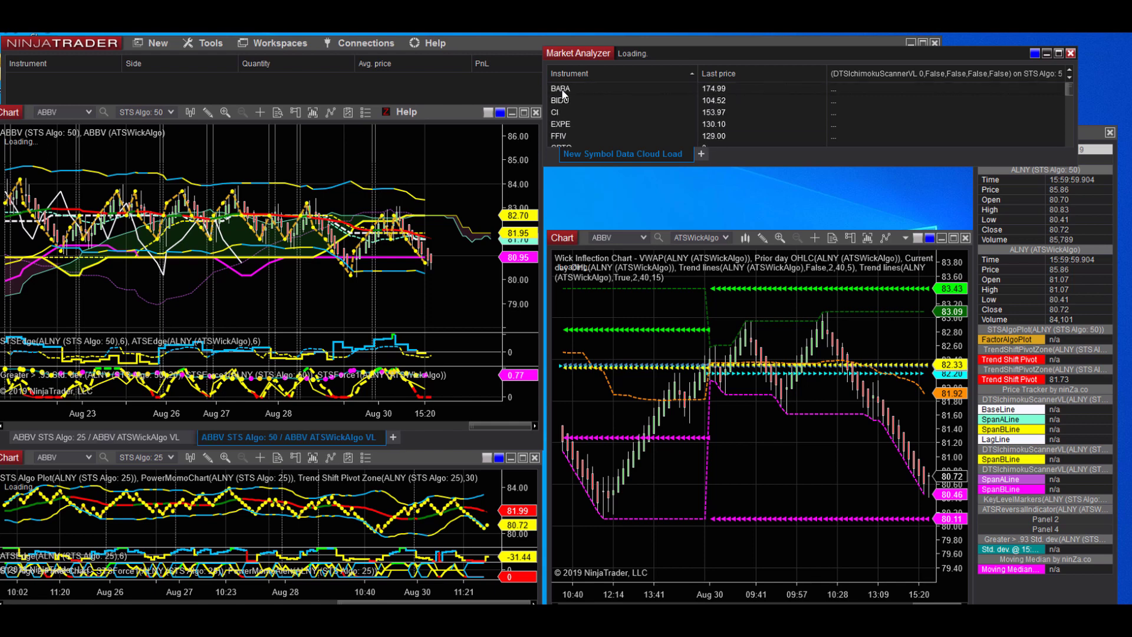
Examine the Market Analyzer's instrument list from BABA down to the end, checking the last price and Ichimoku scanner columns
scroll(563, 92, down, 1)
scroll(562, 92, down, 5)
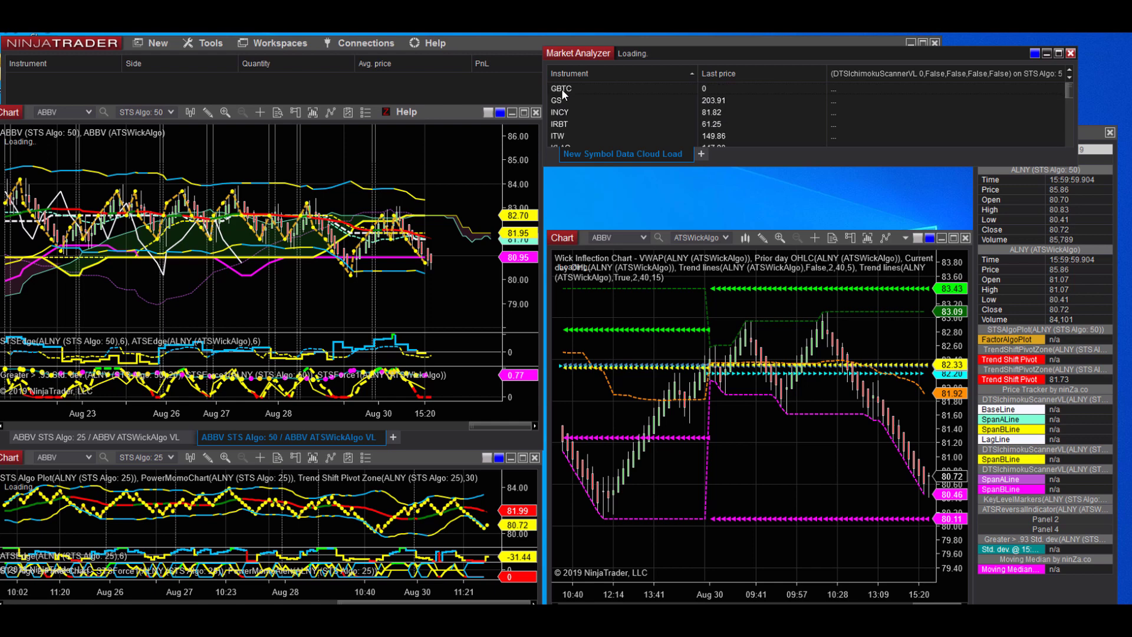
scroll(563, 93, down, 1)
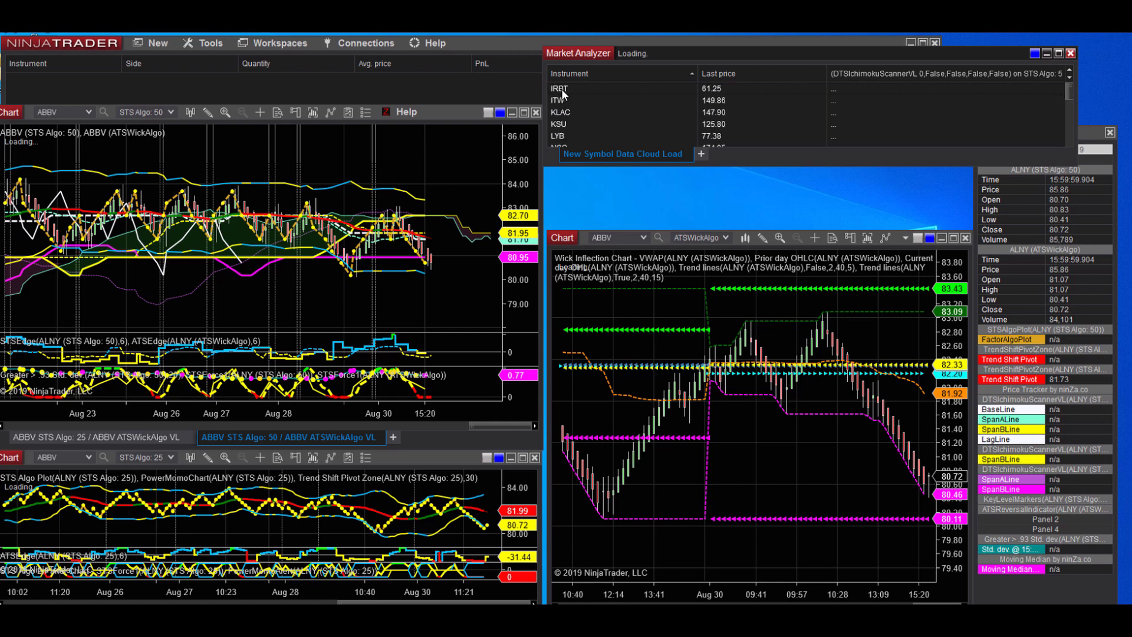
scroll(562, 88, down, 3)
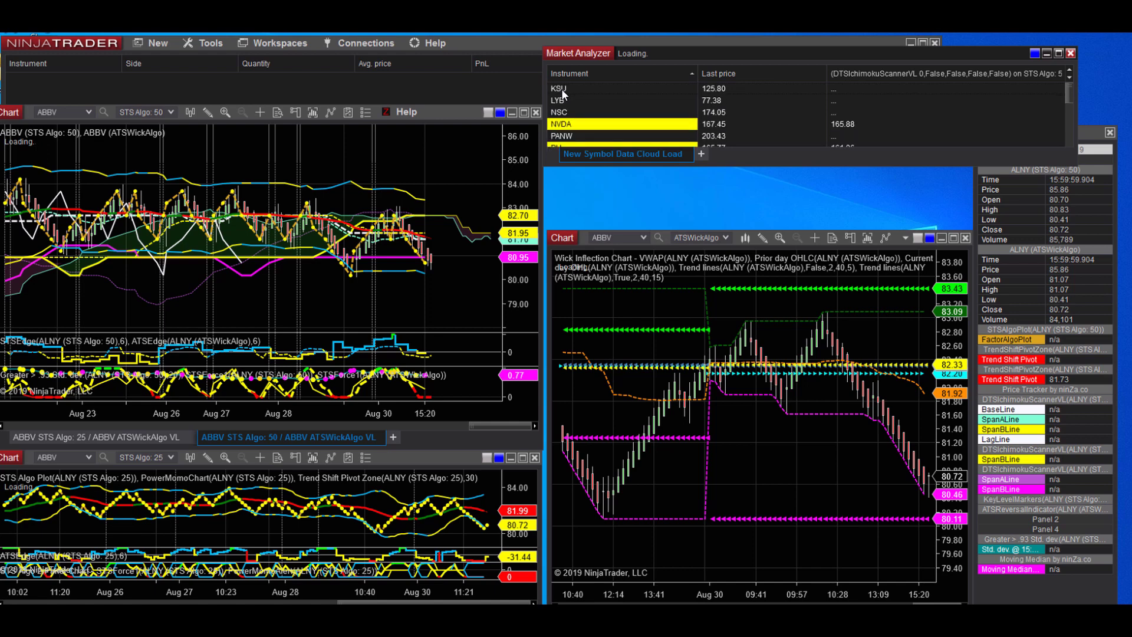
scroll(562, 88, down, 5)
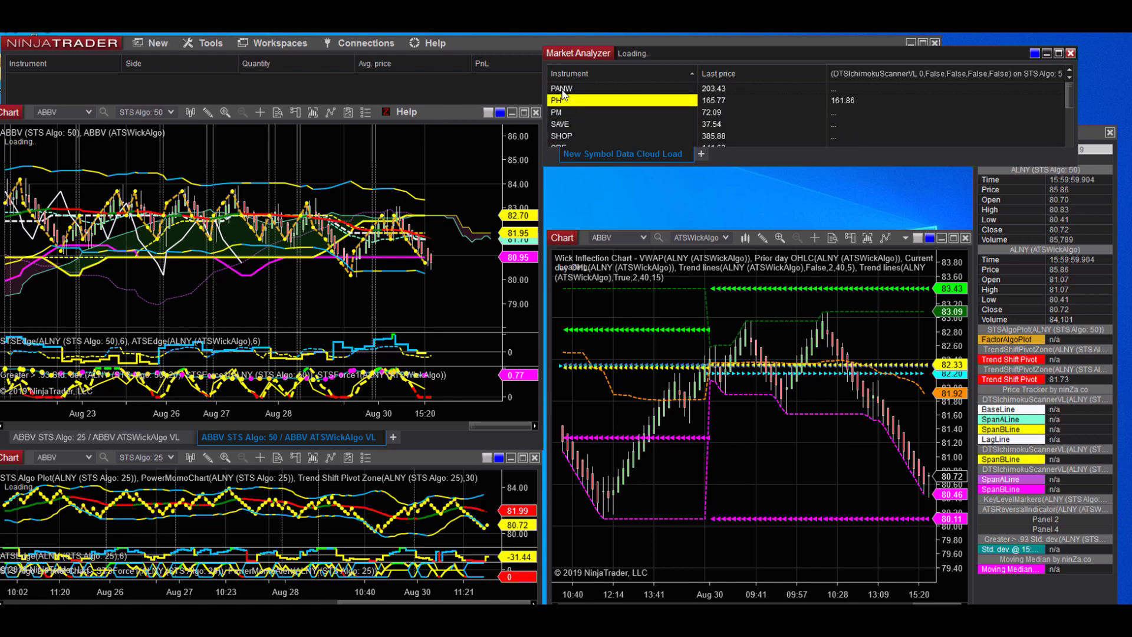
scroll(563, 93, down, 3)
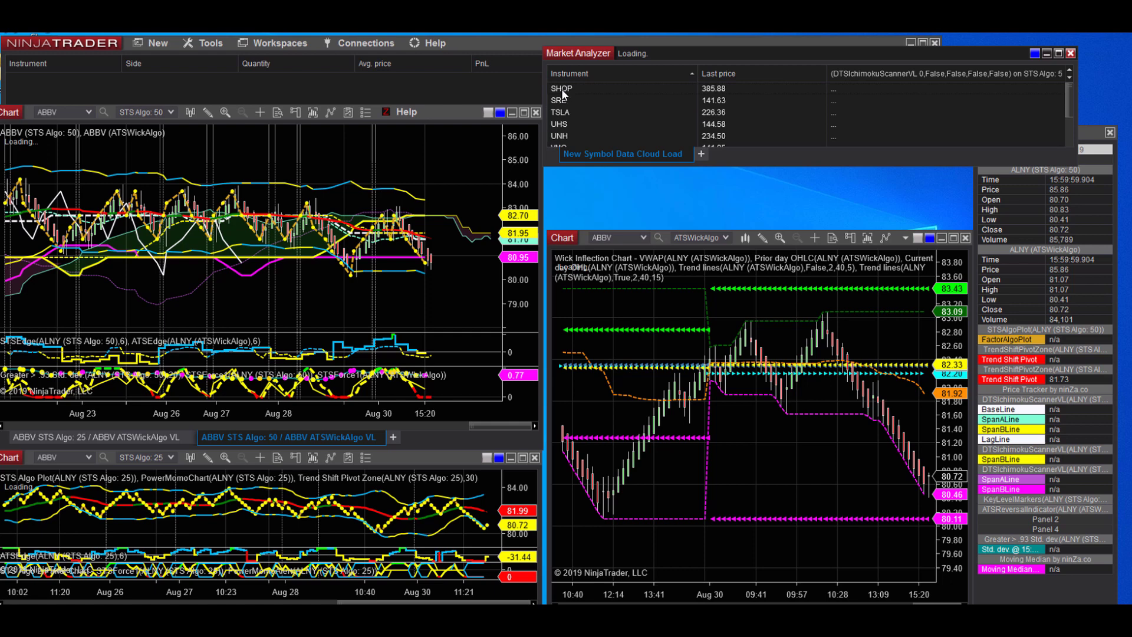
scroll(564, 93, down, 2)
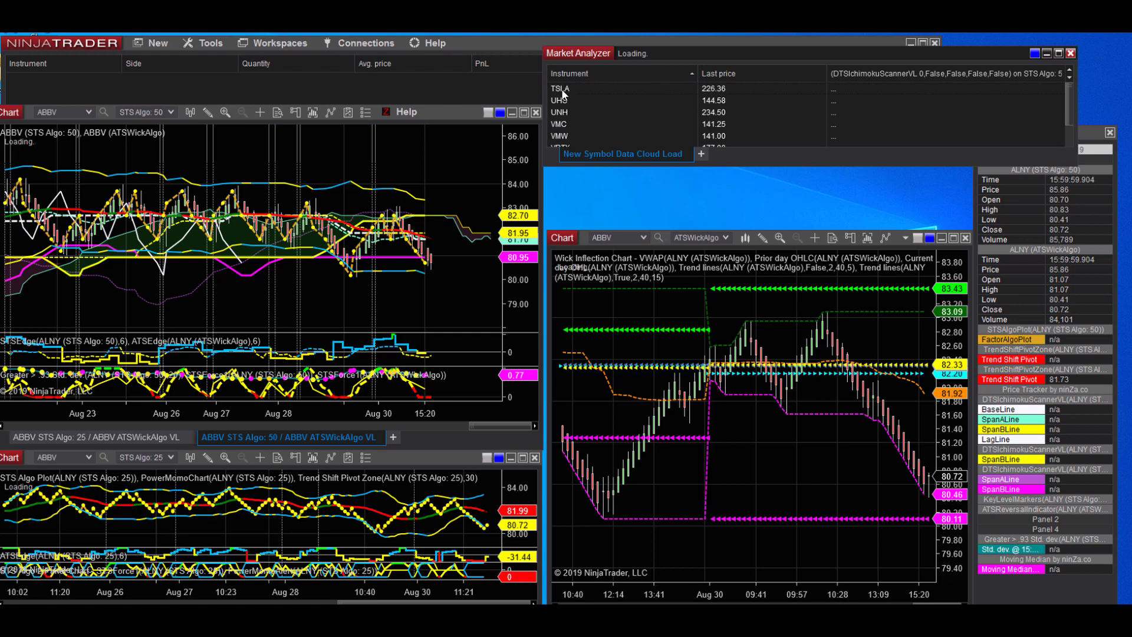
scroll(564, 93, down, 2)
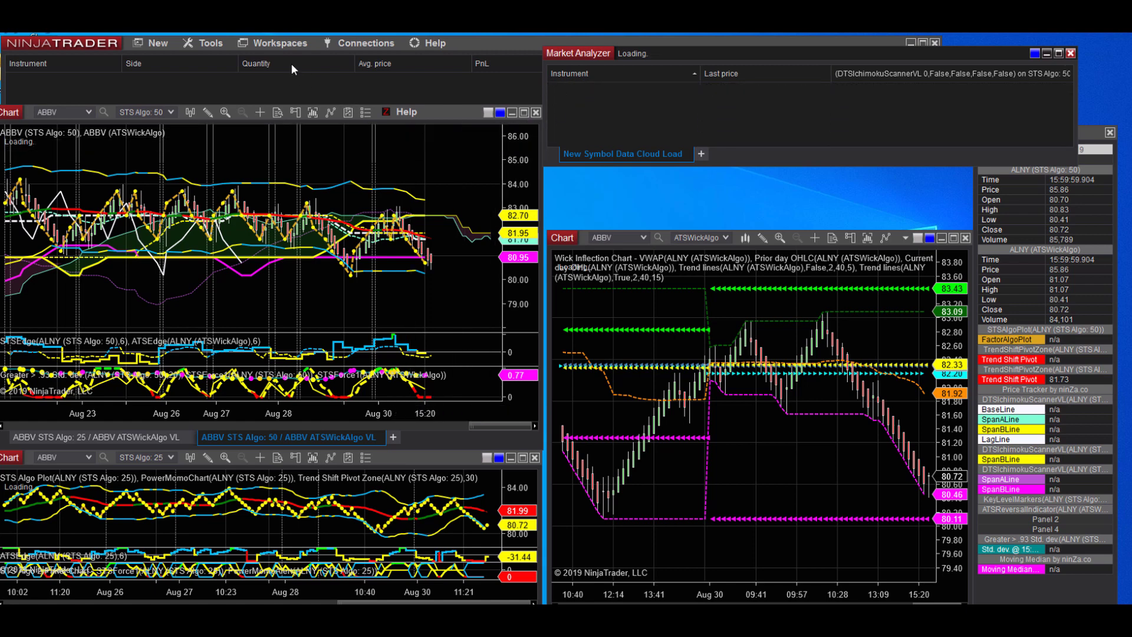
Save the New Symbols Data Load workspace under its existing name
click(282, 44)
click(282, 44)
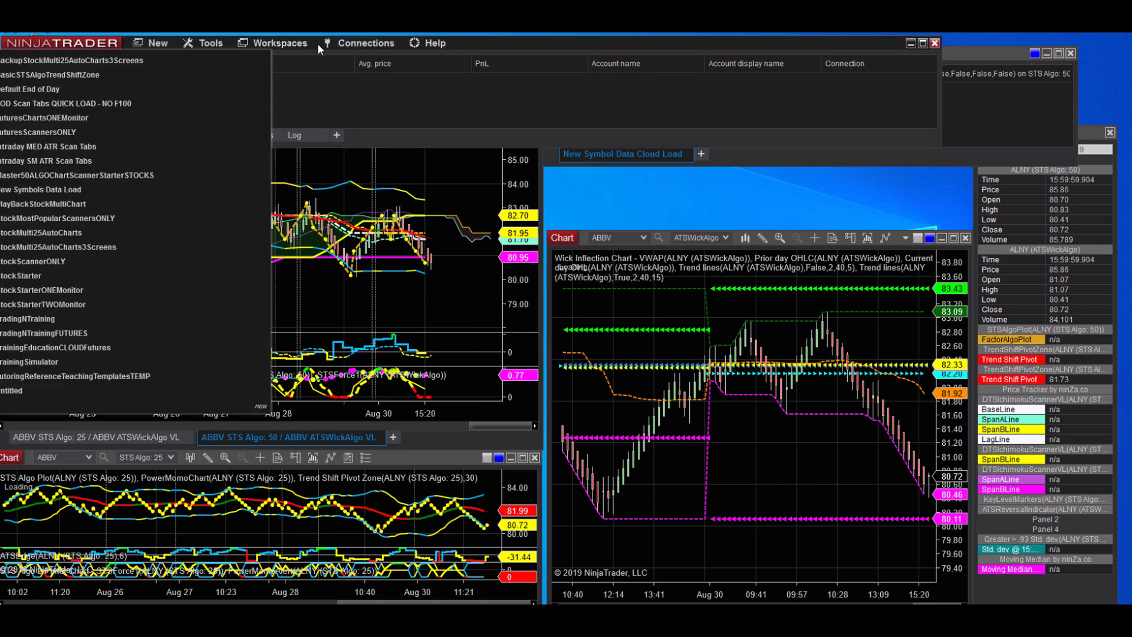
click(260, 44)
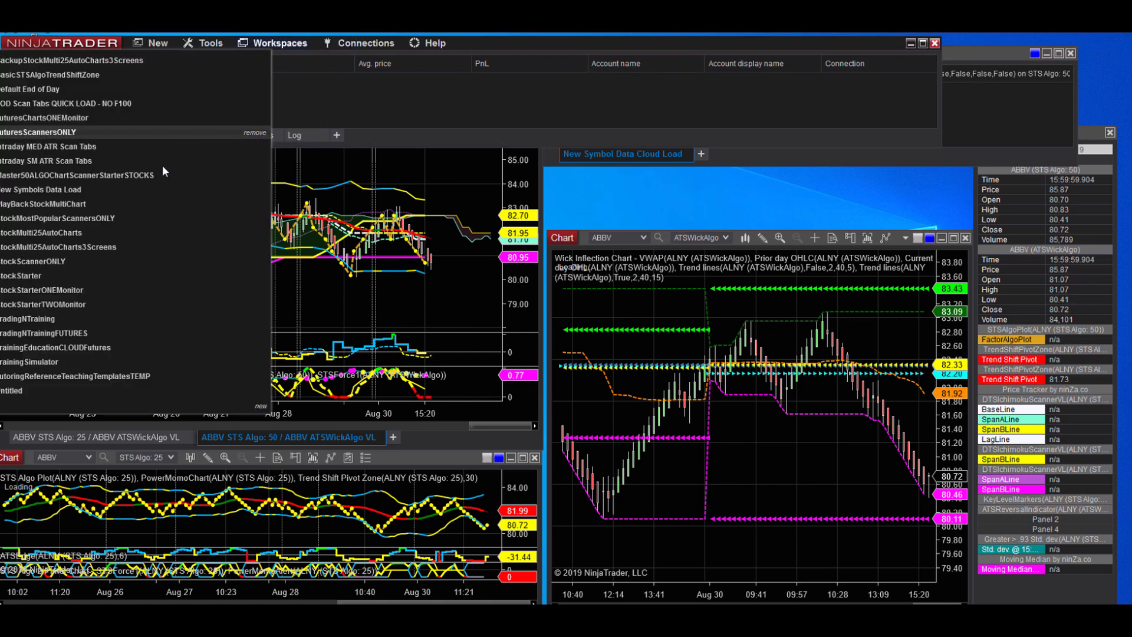
mouse_move(119, 190)
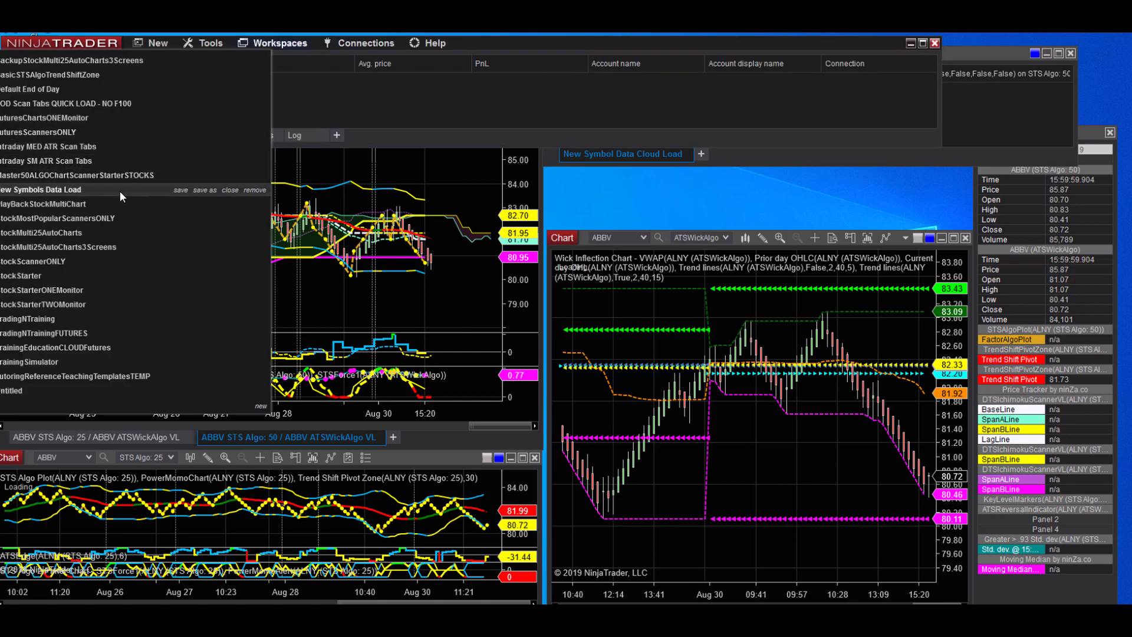
click(184, 192)
middle_click(655, 309)
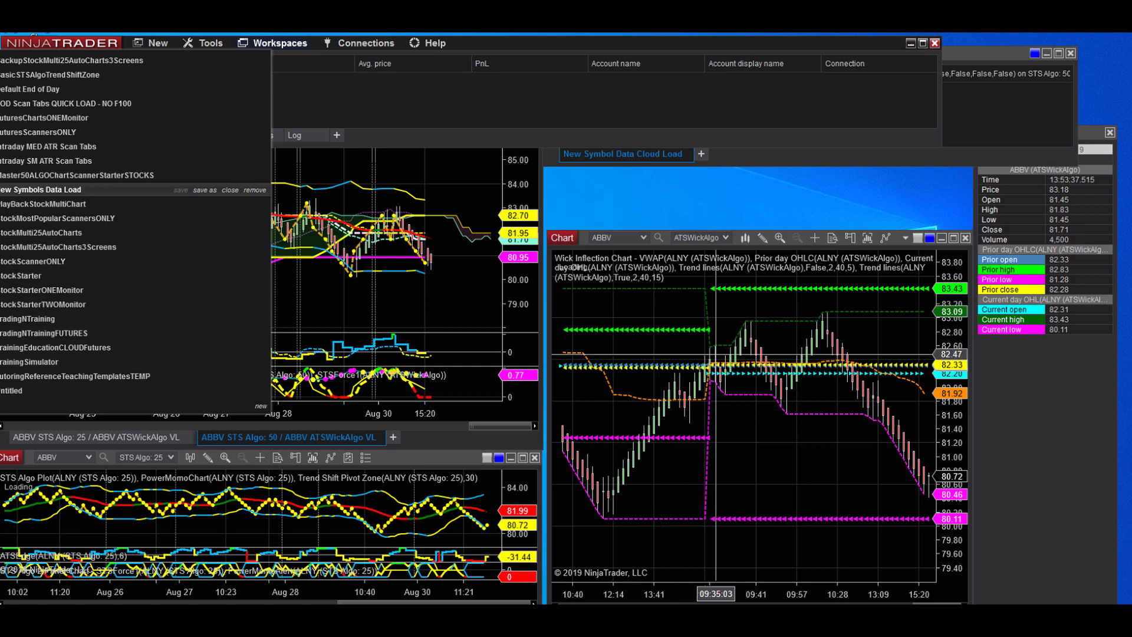
click(674, 434)
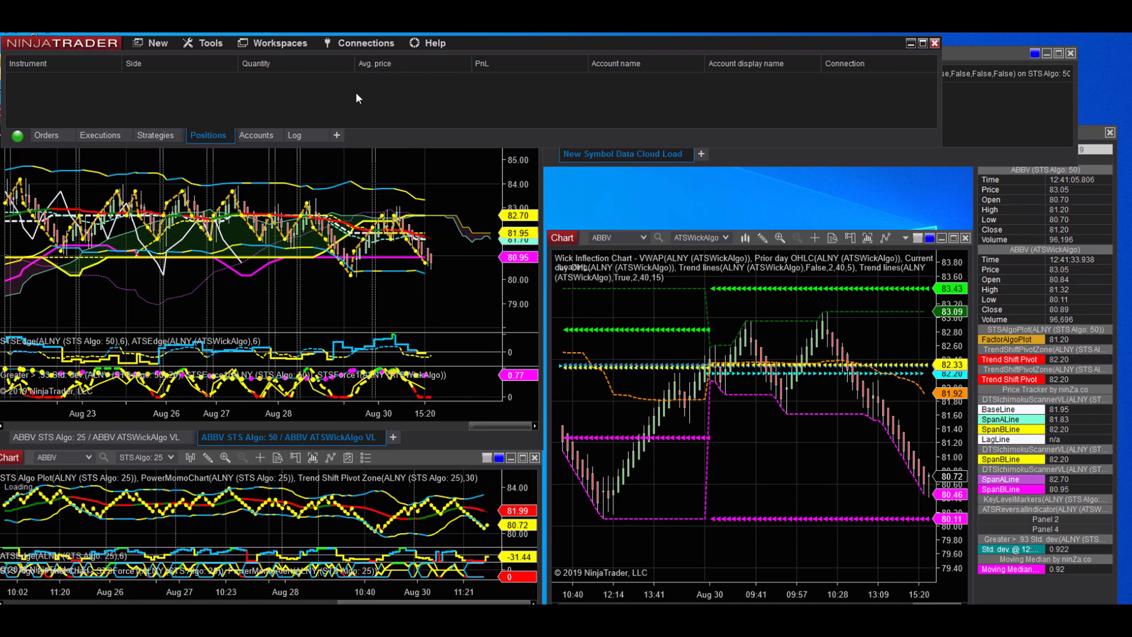
Open the list of saved workspaces in the Control Center
click(288, 41)
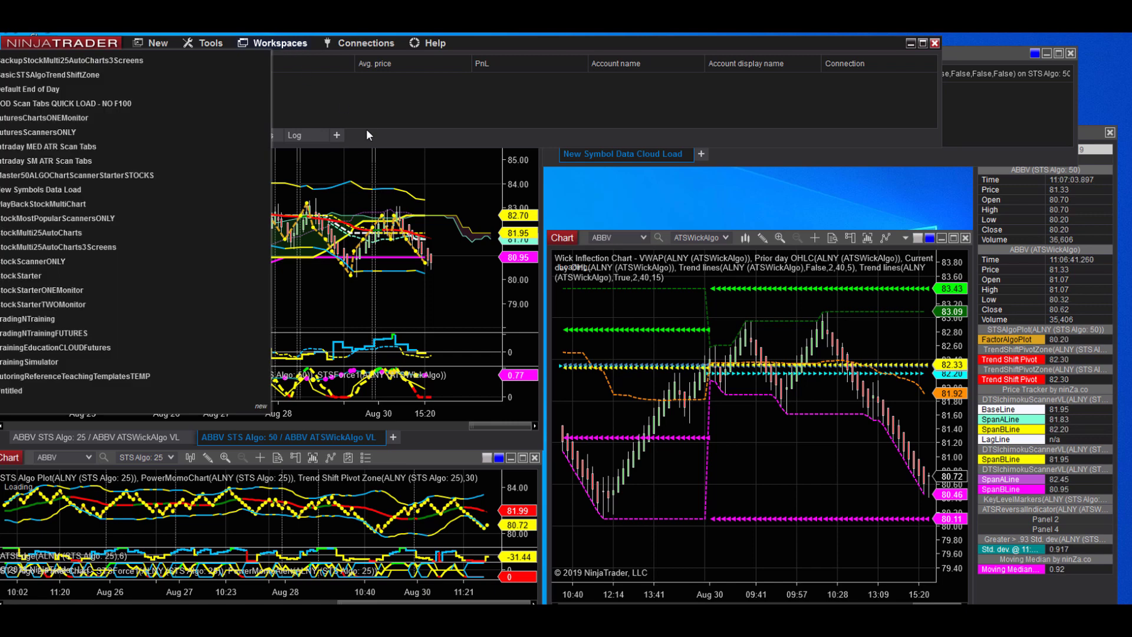